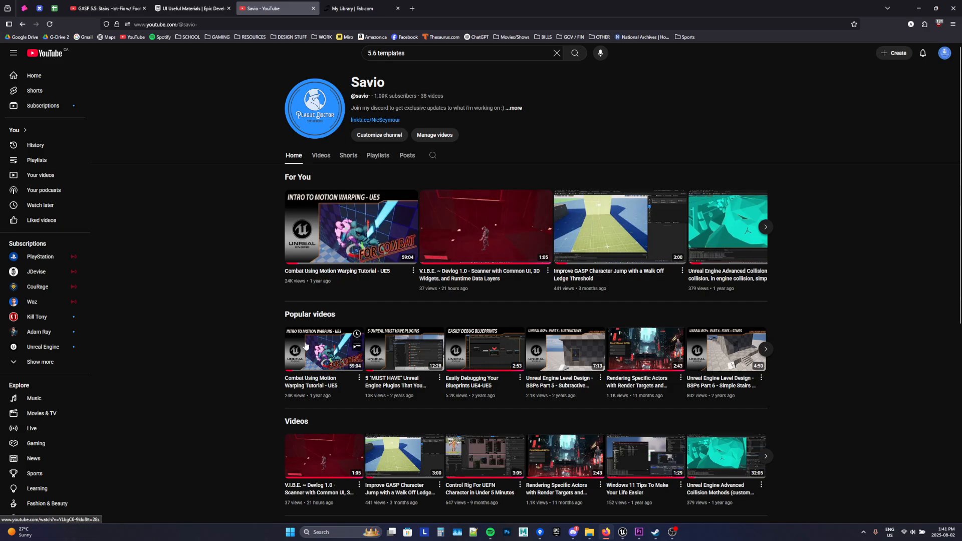
Step: Open the "Unreal - Level Design Series" playlist from the channel page and pause its first video
{"action": "scroll", "coordinate": [343, 421], "scroll_direction": "down", "scroll_amount": 5}
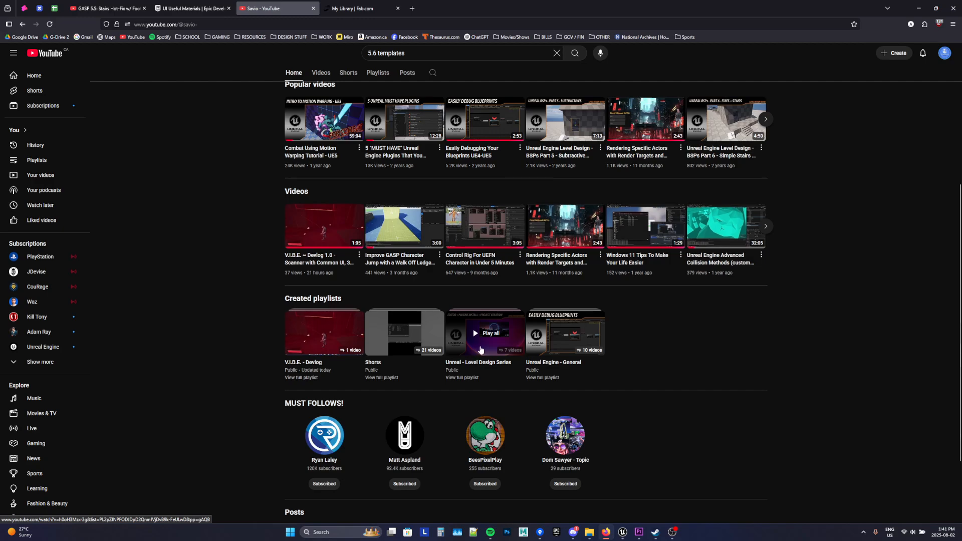
{"action": "left_click", "coordinate": [480, 352]}
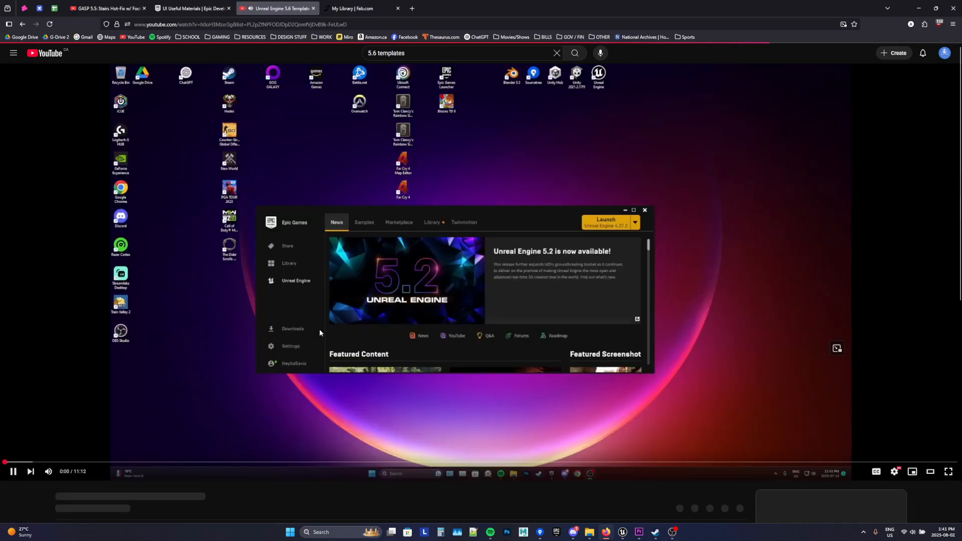
{"action": "scroll", "coordinate": [433, 398], "scroll_direction": "down", "scroll_amount": 4}
{"action": "left_click", "coordinate": [541, 200]}
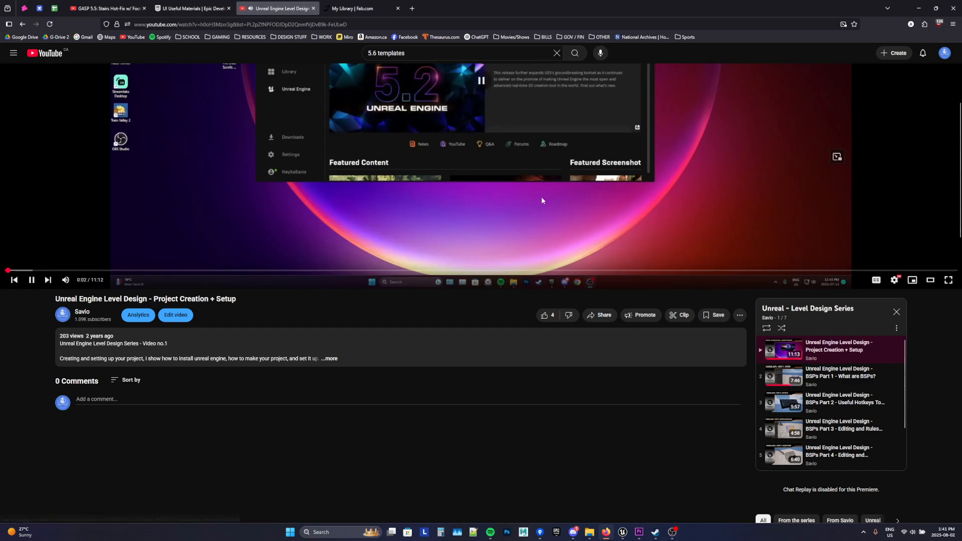
{"action": "scroll", "coordinate": [521, 311], "scroll_direction": "up", "scroll_amount": 4}
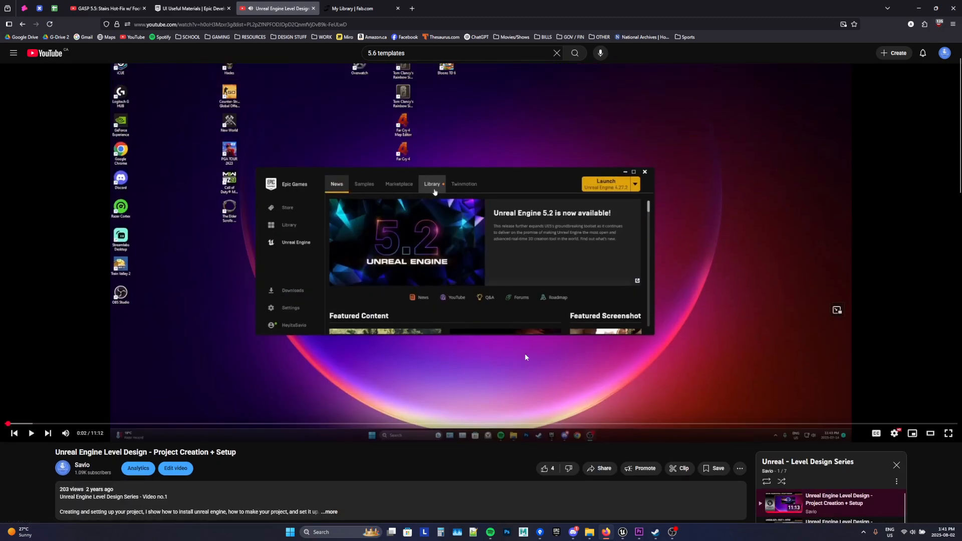
Step: Look through the seven videos of the level design playlist, including the BSP parts
{"action": "scroll", "coordinate": [525, 357], "scroll_direction": "down", "scroll_amount": 3}
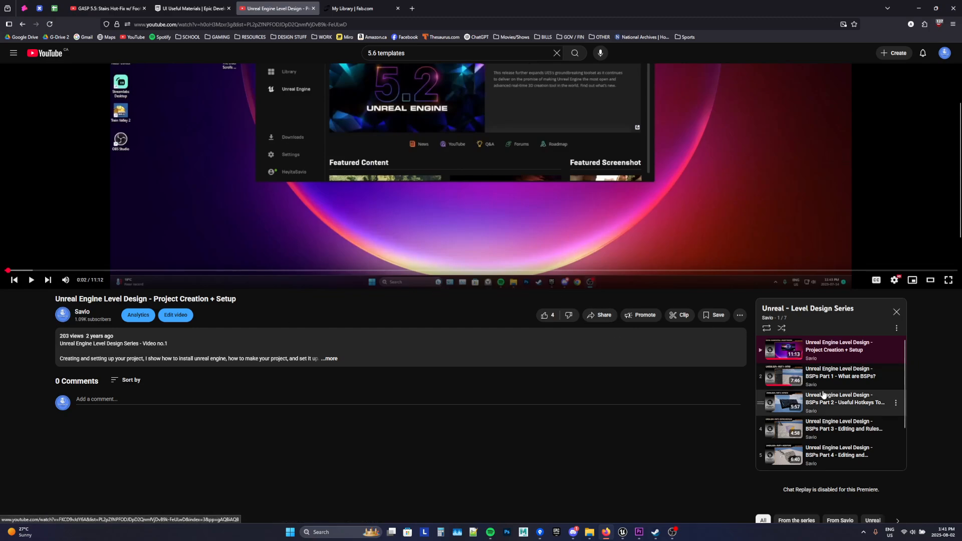
{"action": "scroll", "coordinate": [841, 385], "scroll_direction": "down", "scroll_amount": 2}
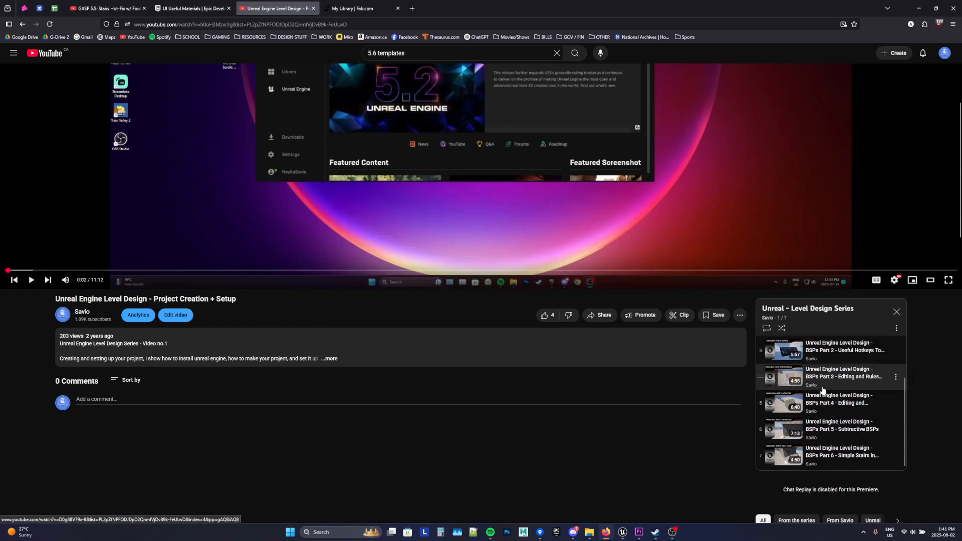
{"action": "scroll", "coordinate": [823, 409], "scroll_direction": "up", "scroll_amount": 2}
{"action": "scroll", "coordinate": [824, 385], "scroll_direction": "down", "scroll_amount": 2}
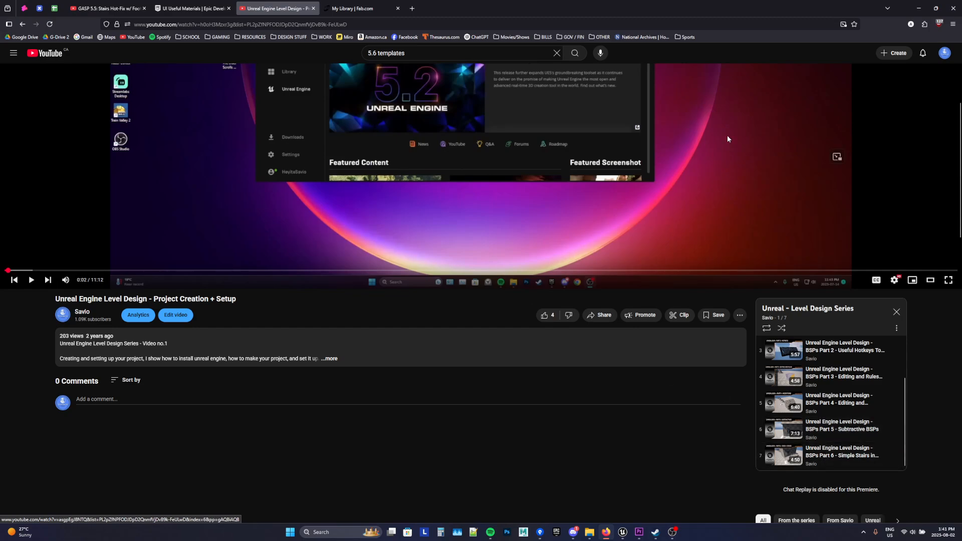
{"action": "scroll", "coordinate": [819, 414], "scroll_direction": "up", "scroll_amount": 1}
{"action": "scroll", "coordinate": [819, 414], "scroll_direction": "up", "scroll_amount": 2}
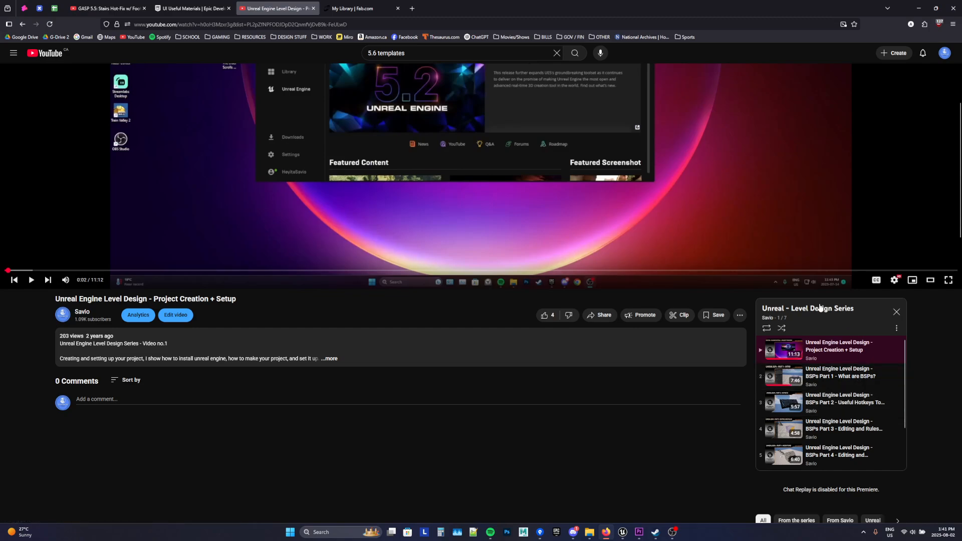
Step: Switch to Unreal Editor and, with DefaultLevel in view, look at the available editor modes
{"action": "left_click", "coordinate": [923, 4]}
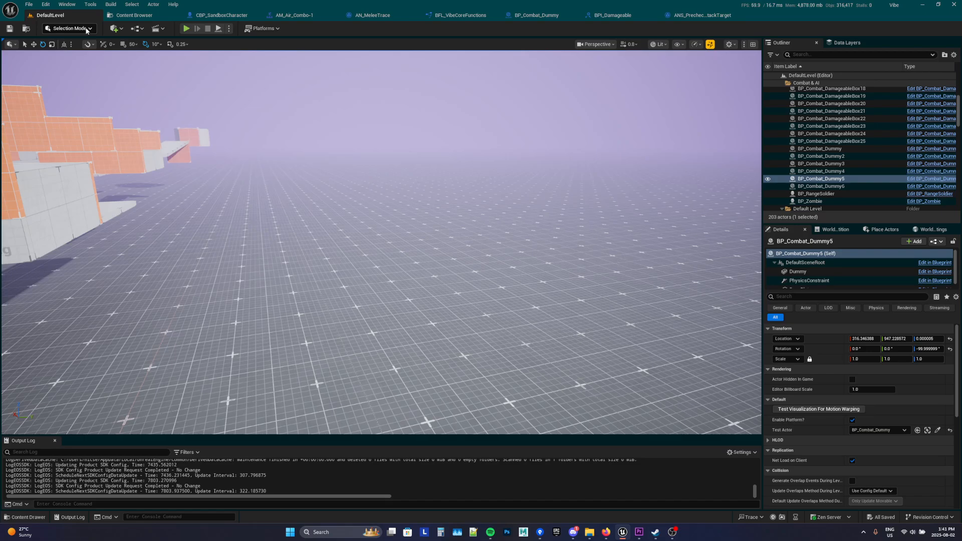
{"action": "left_click", "coordinate": [134, 15]}
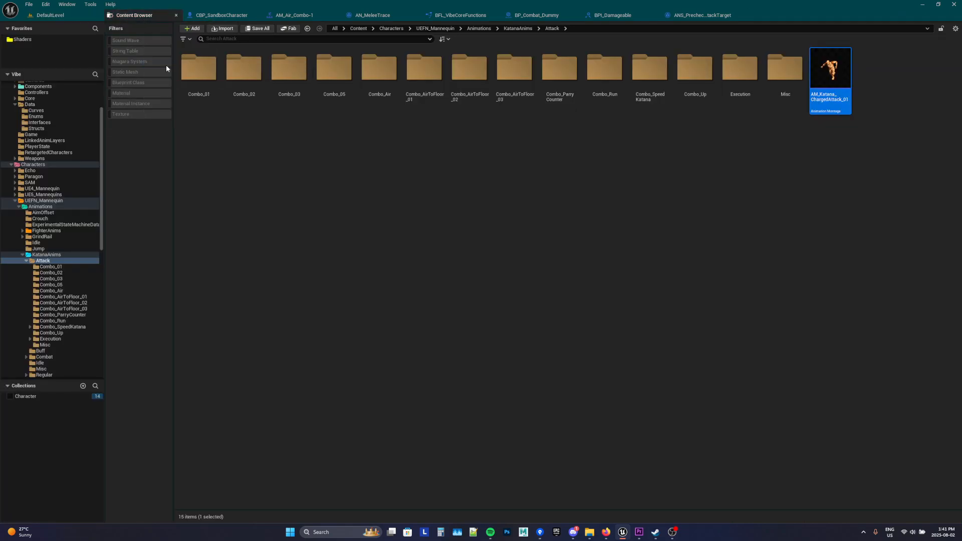
{"action": "left_click", "coordinate": [75, 14]}
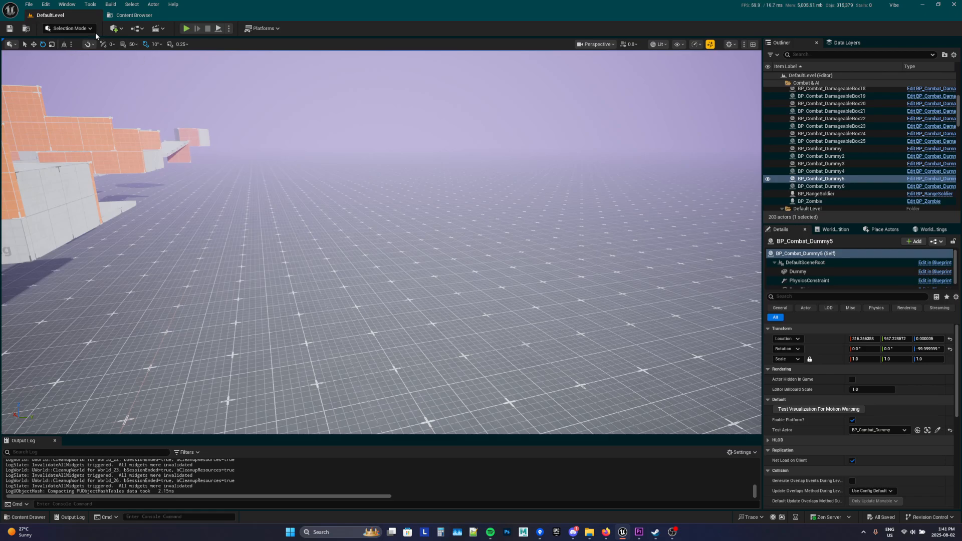
{"action": "left_click", "coordinate": [70, 29]}
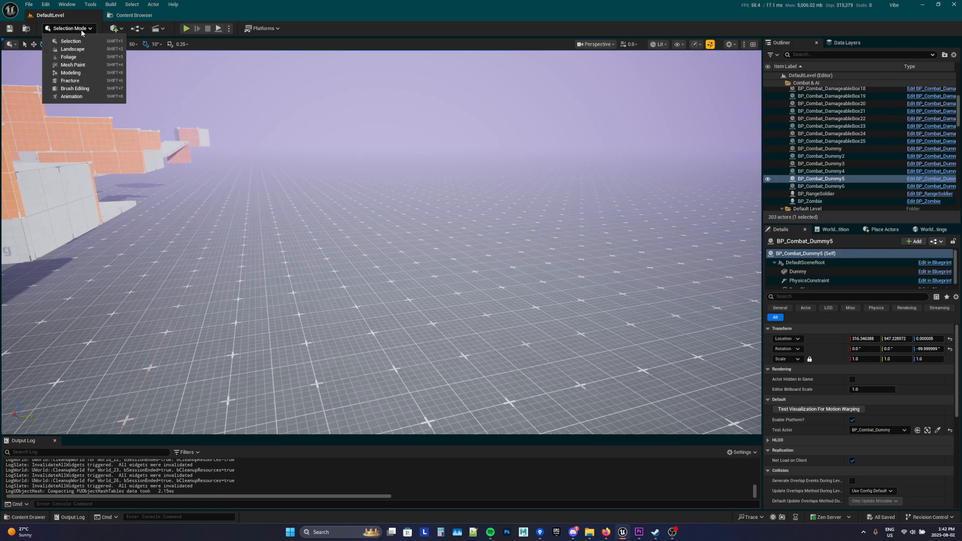
{"action": "left_click", "coordinate": [82, 32]}
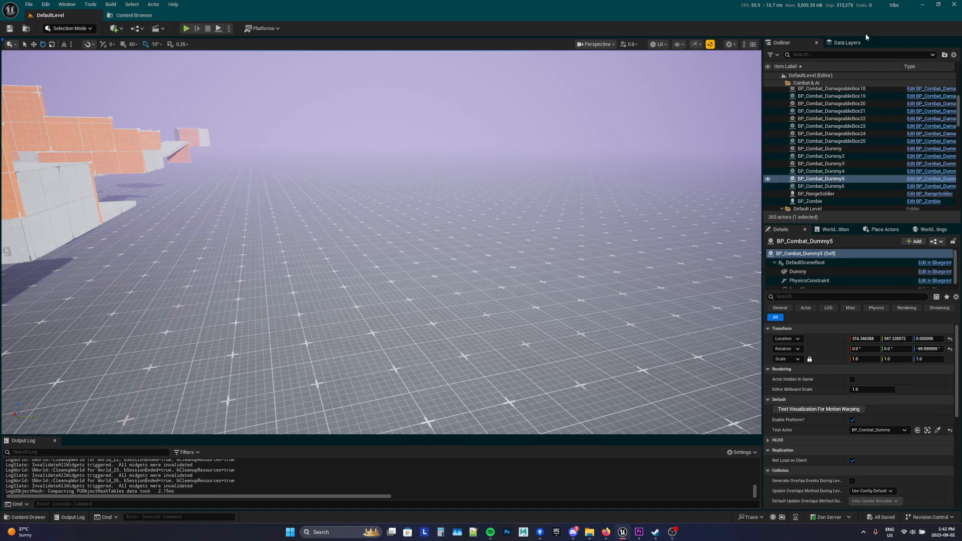
Step: Place a Box geometry brush on the empty floor of the level from the placeable actors, widening their panel
{"action": "left_click", "coordinate": [884, 230]}
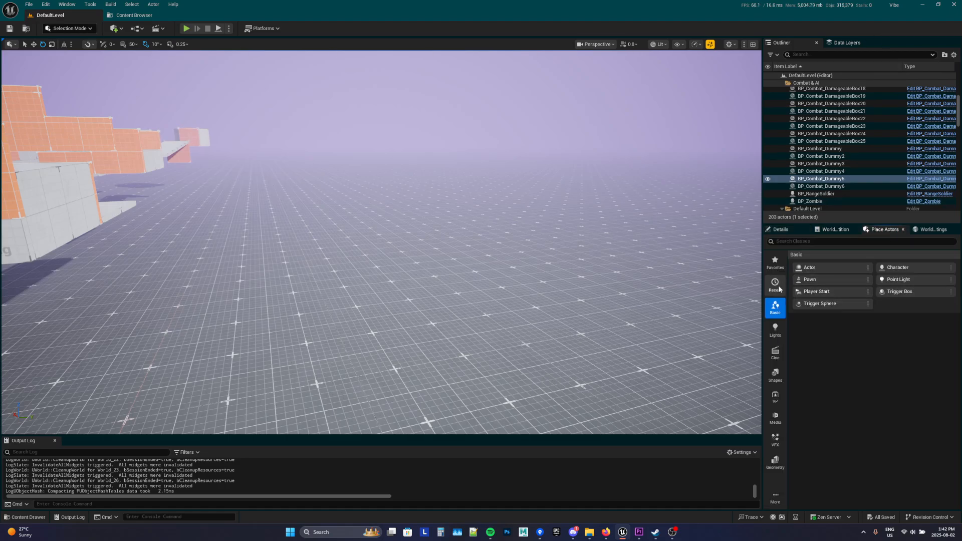
{"action": "left_click_drag", "start_coordinate": [763, 281], "coordinate": [708, 310]}
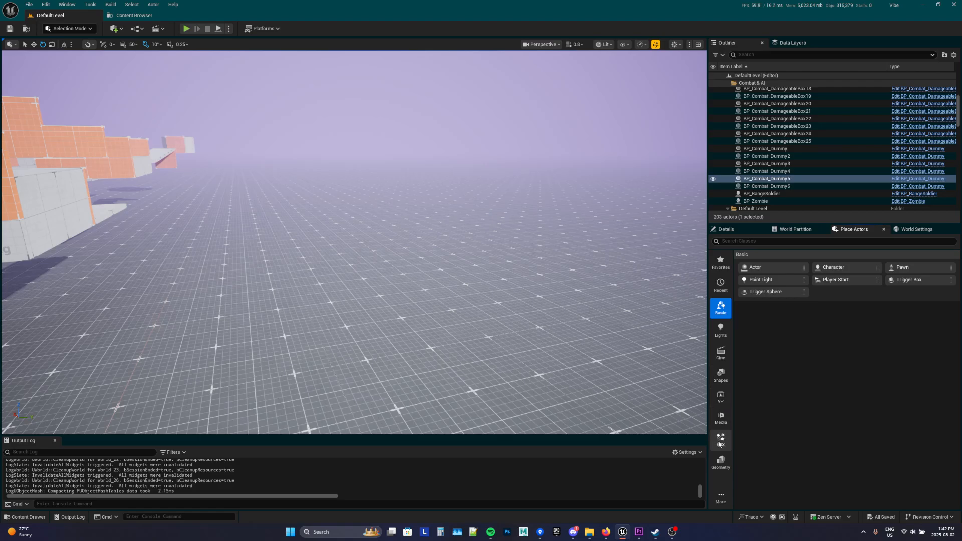
{"action": "left_click", "coordinate": [721, 461]}
{"action": "mouse_move", "coordinate": [753, 268]}
{"action": "left_mouse_down"}
{"action": "mouse_move", "coordinate": [489, 301]}
{"action": "mouse_move", "coordinate": [463, 323]}
{"action": "left_mouse_up"}
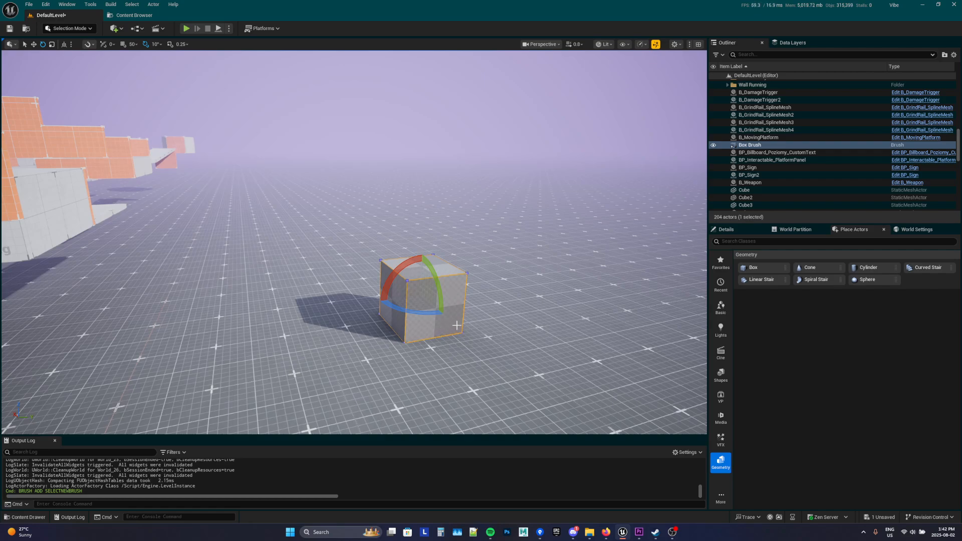
Step: Select individual faces of the box brush, then delete the brush from the level
{"action": "left_click", "coordinate": [449, 295]}
{"action": "left_click", "coordinate": [450, 295]}
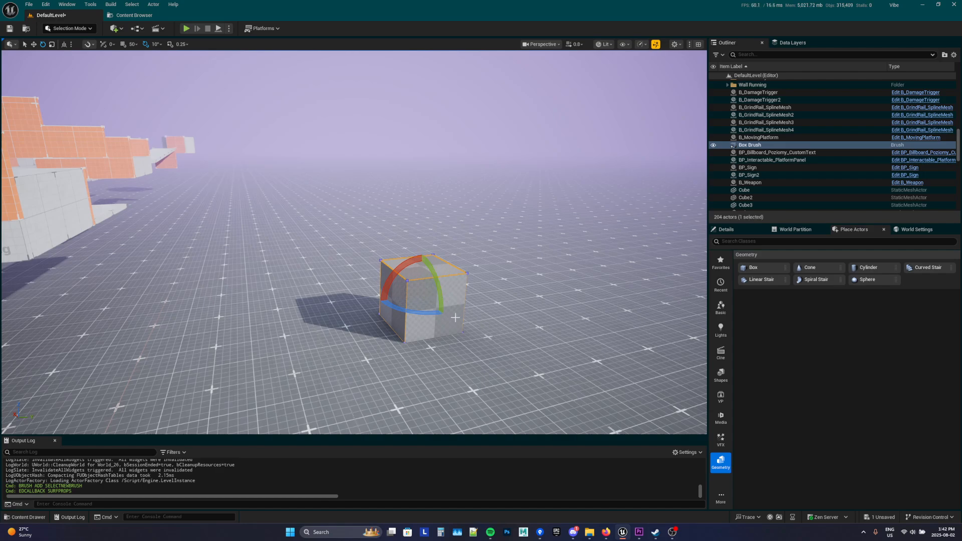
{"action": "left_click", "coordinate": [501, 319]}
{"action": "left_click", "coordinate": [447, 311]}
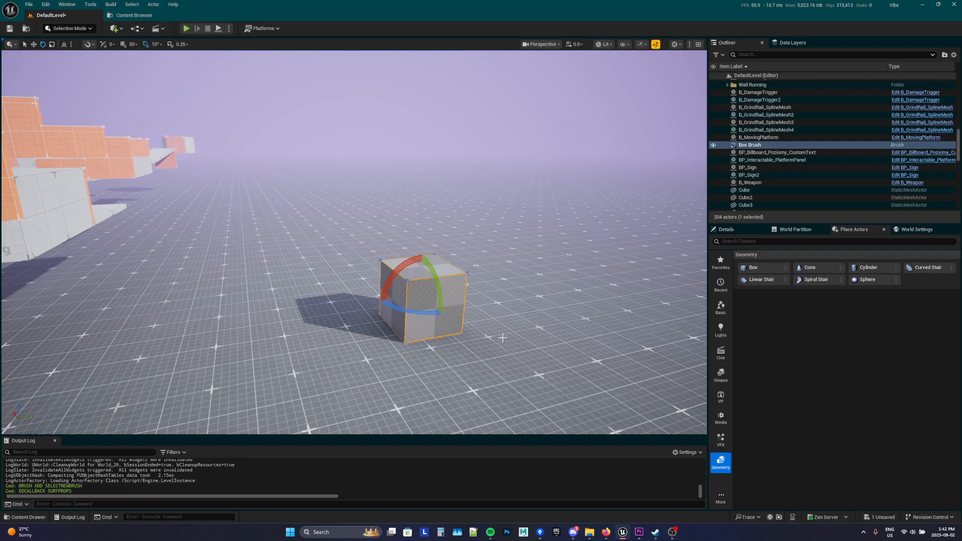
{"action": "key", "text": "Delete"}
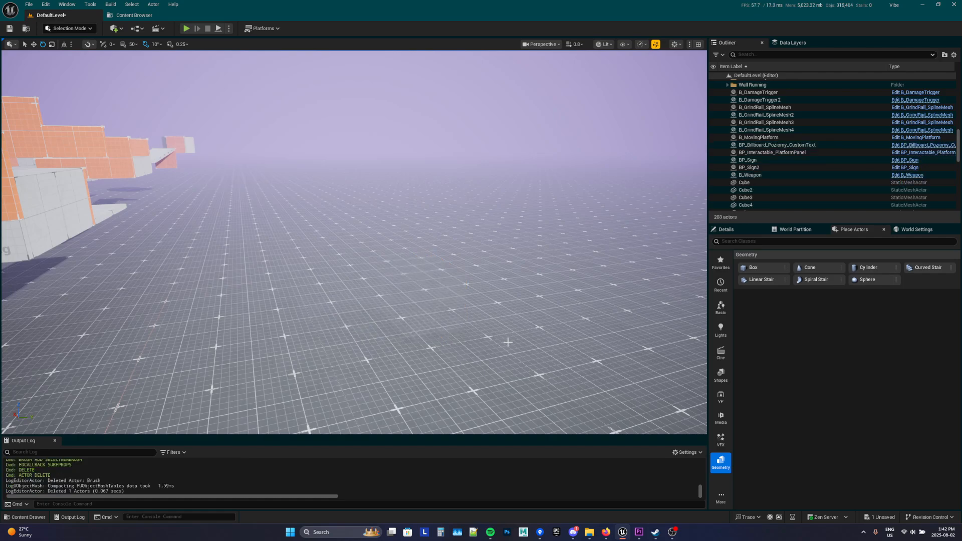
Step: Search the plugins for "modeling" to check the Modeling Tools Editor Mode plugin, then put the plugin window away
{"action": "left_click", "coordinate": [70, 29]}
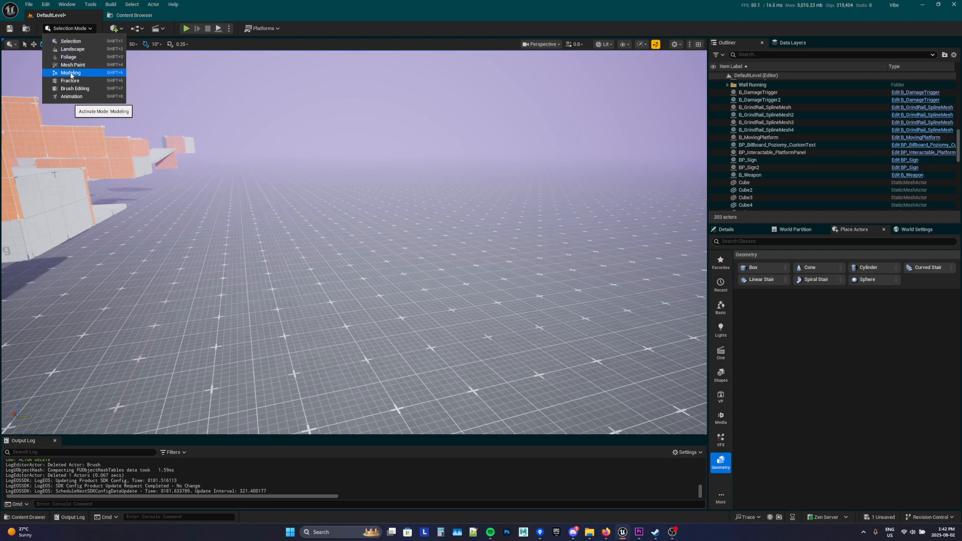
{"action": "left_click", "coordinate": [45, 4]}
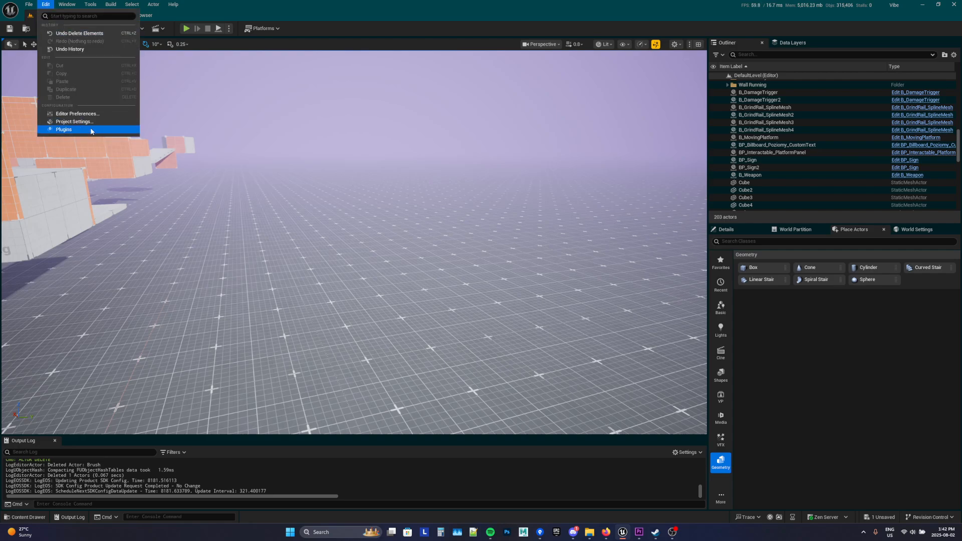
{"action": "left_click", "coordinate": [75, 130]}
{"action": "type", "text": "modelling"}
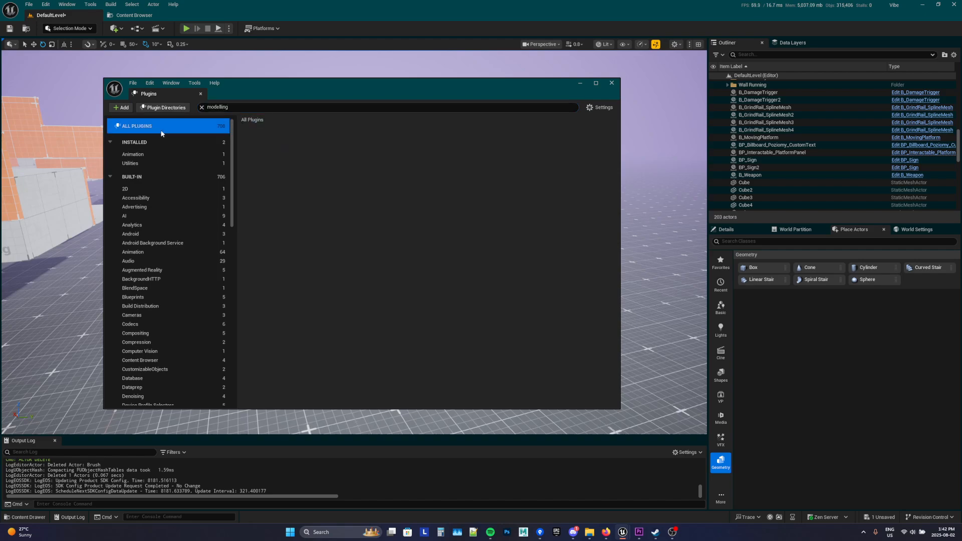
{"action": "left_click", "coordinate": [221, 107]}
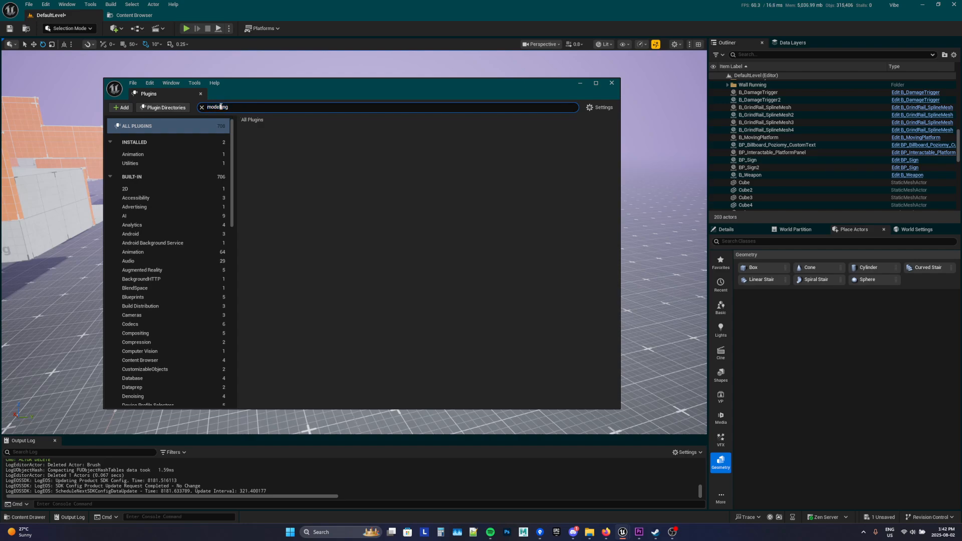
{"action": "key", "text": "BackSpace"}
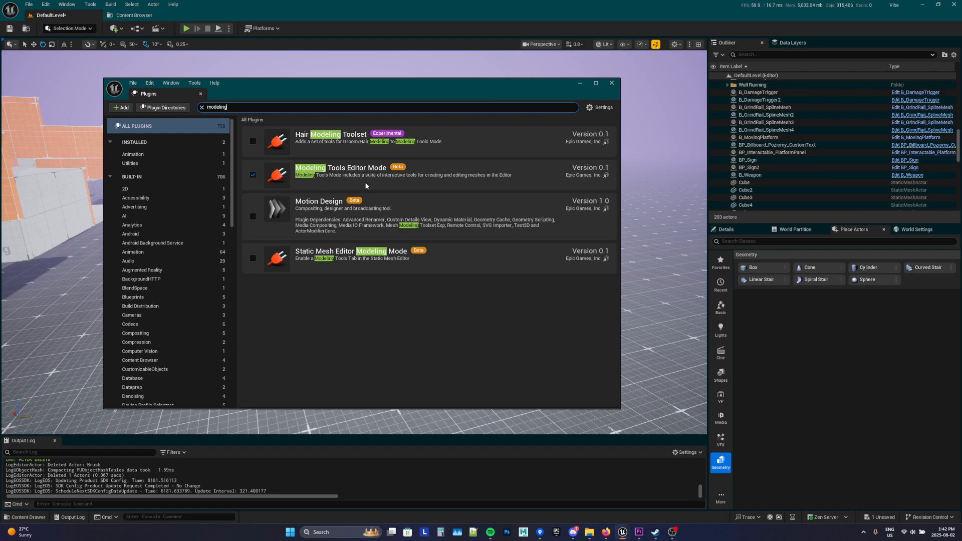
{"action": "left_click", "coordinate": [580, 83]}
Step: Switch the level editor to Modeling mode and narrow its tool palette slightly
{"action": "left_click", "coordinate": [68, 28]}
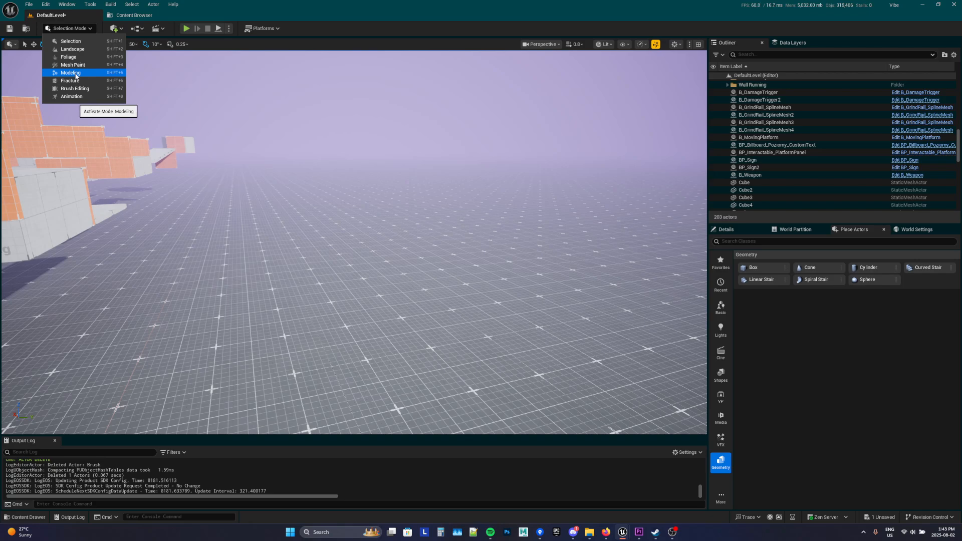
{"action": "left_click", "coordinate": [75, 74]}
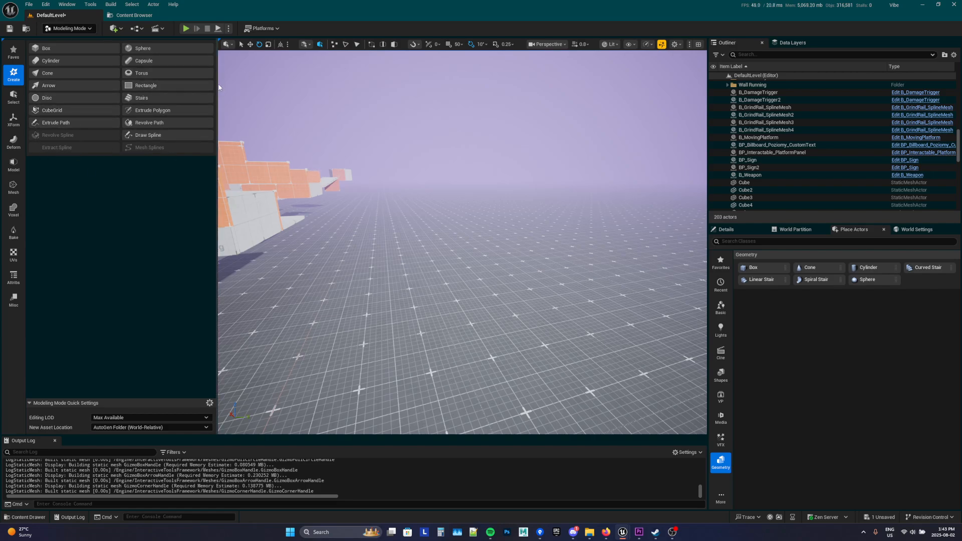
{"action": "left_click_drag", "start_coordinate": [217, 88], "coordinate": [199, 97]}
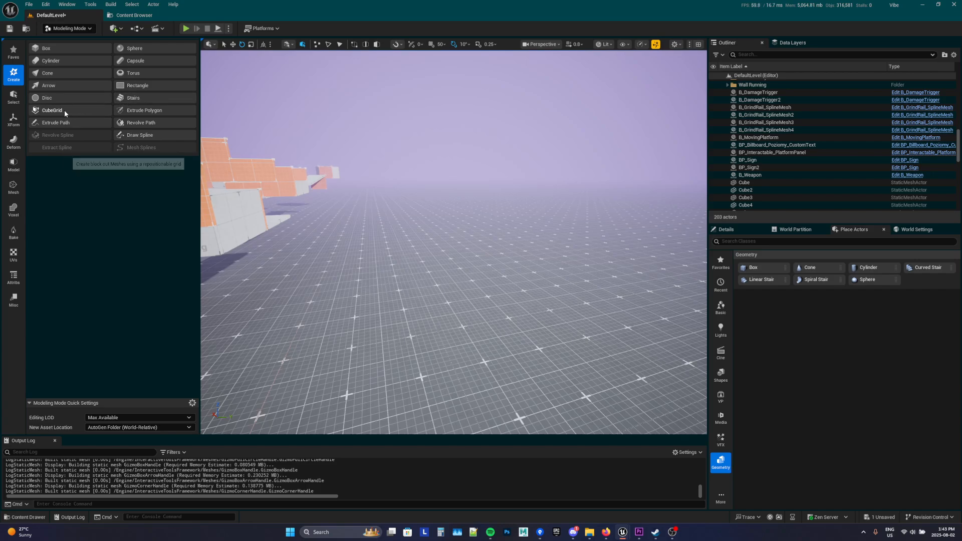
Step: Start the CubeGrid tool over the open floor and bring the creation tools back above its options
{"action": "right_click_drag", "start_coordinate": [377, 202], "coordinate": [438, 224]}
{"action": "key", "text": "w"}
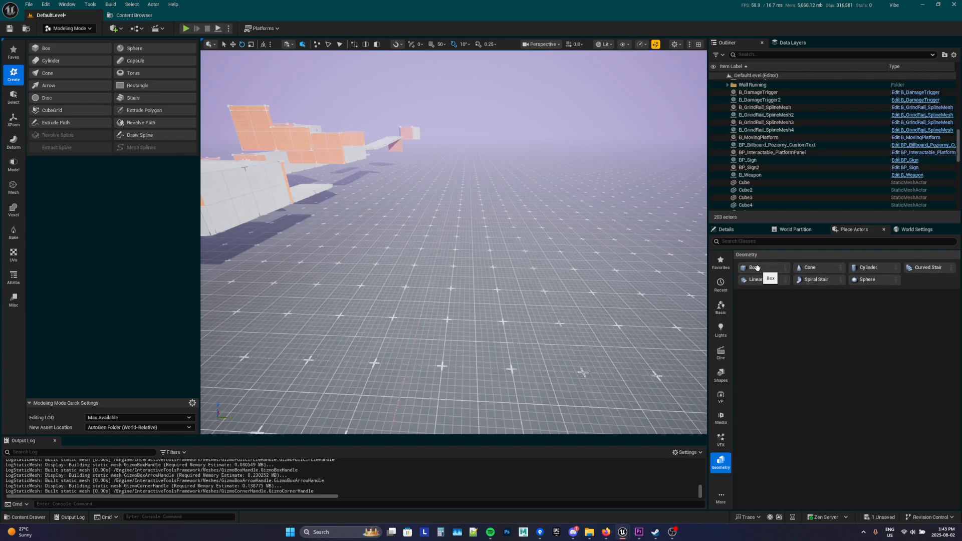
{"action": "right_click_drag", "start_coordinate": [567, 294], "coordinate": [593, 323]}
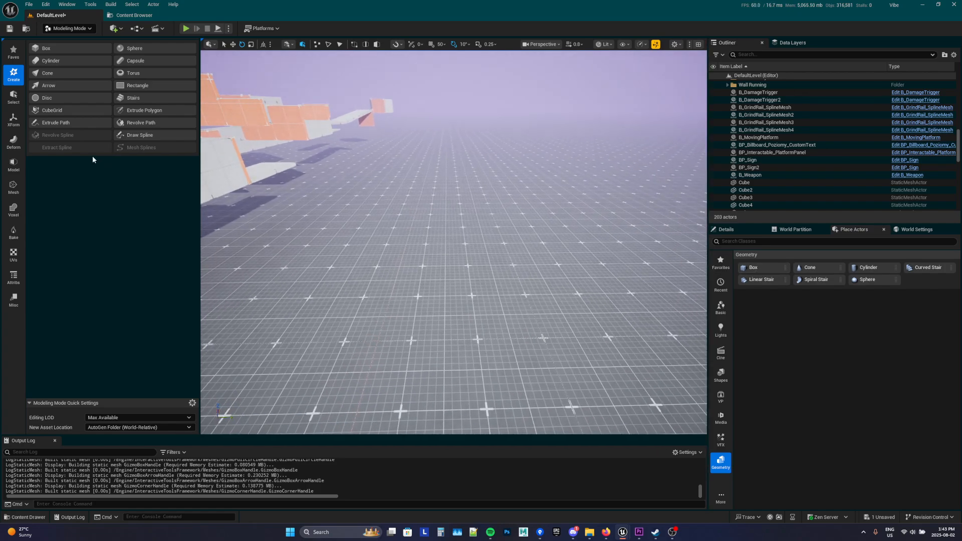
{"action": "left_click", "coordinate": [45, 110]}
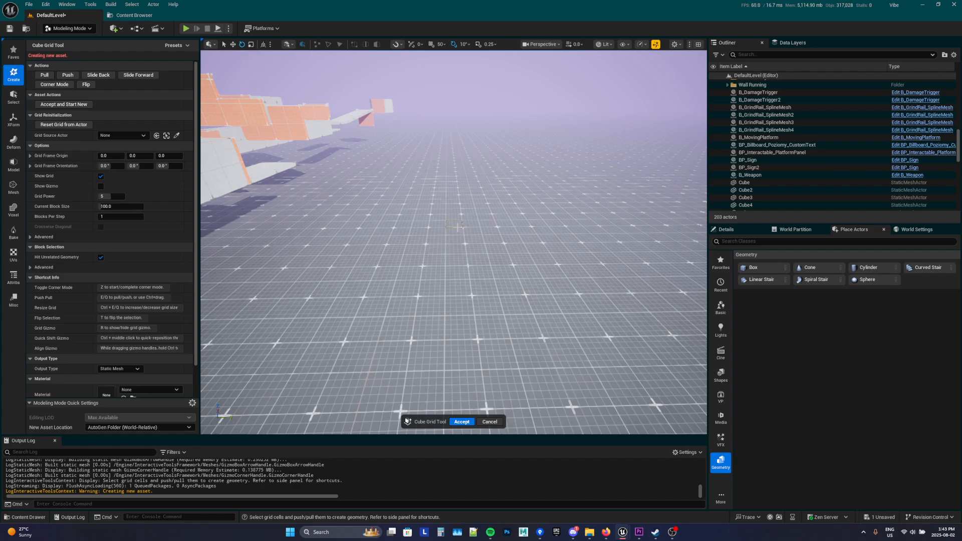
{"action": "left_click", "coordinate": [14, 78]}
Step: Place a recently used Cube actor on the floor, undo the placement, and return to the details view
{"action": "left_click", "coordinate": [720, 284]}
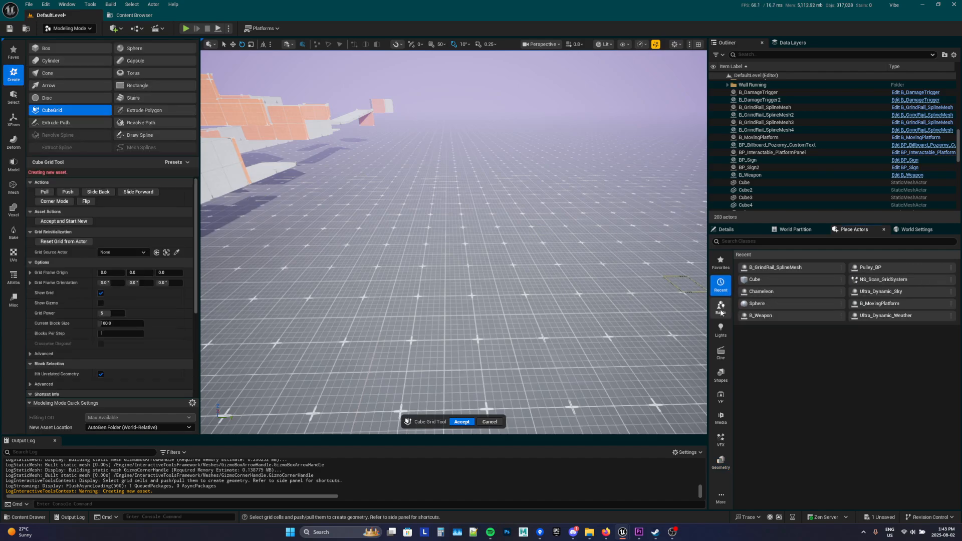
{"action": "left_click_drag", "start_coordinate": [756, 279], "coordinate": [445, 283]}
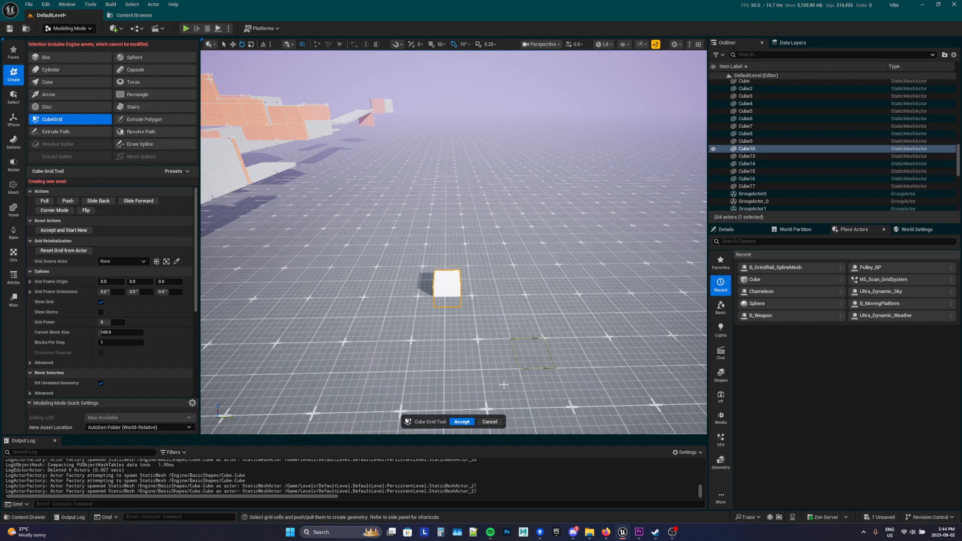
{"action": "key", "text": "ctrl+z"}
{"action": "left_click", "coordinate": [742, 233]}
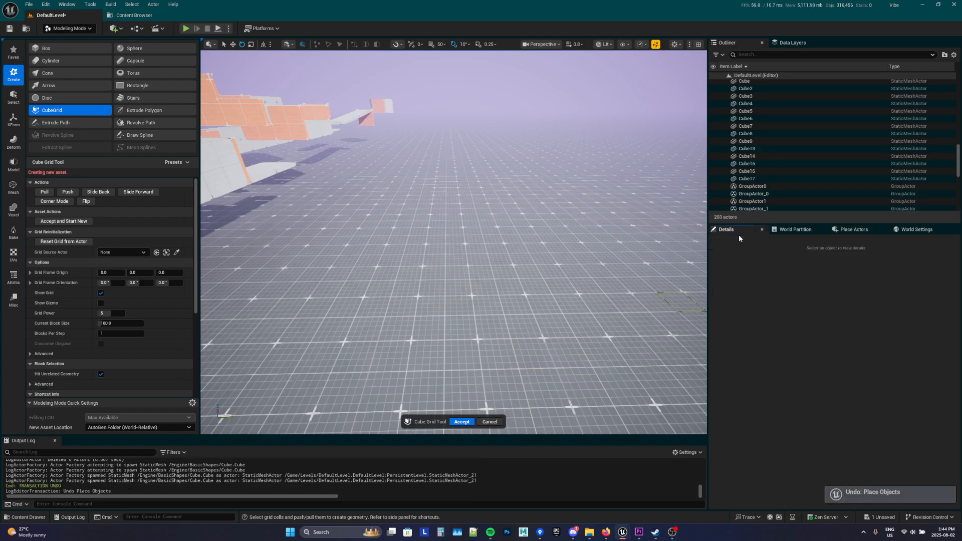
Step: Place a default 100-unit box on the open floor with the Box tool and set the new asset location to Current Folder
{"action": "left_click", "coordinate": [45, 48]}
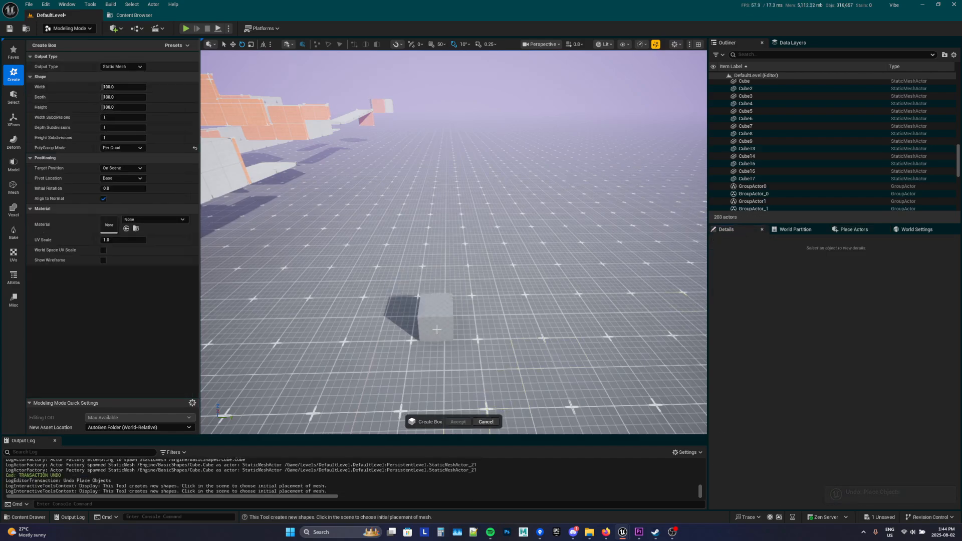
{"action": "left_click", "coordinate": [475, 280]}
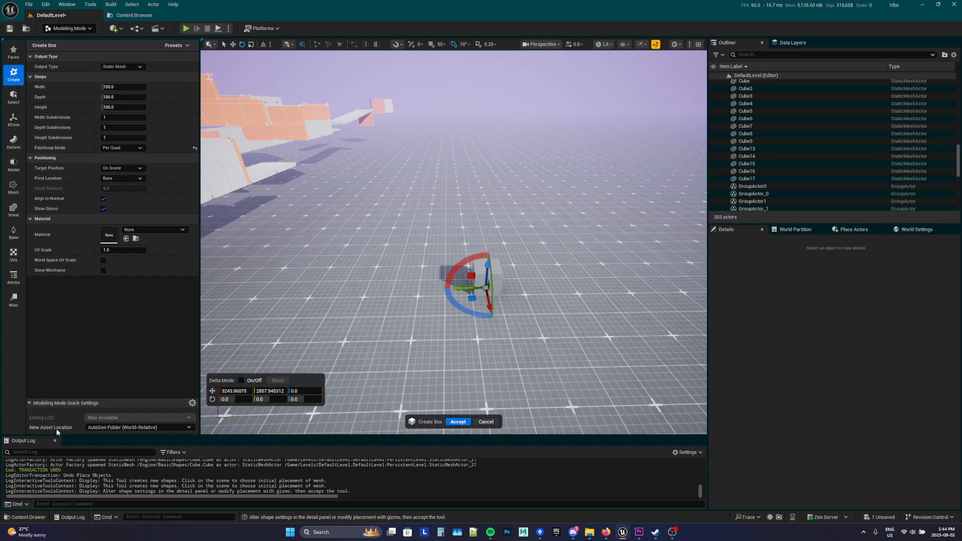
{"action": "left_click", "coordinate": [124, 429]}
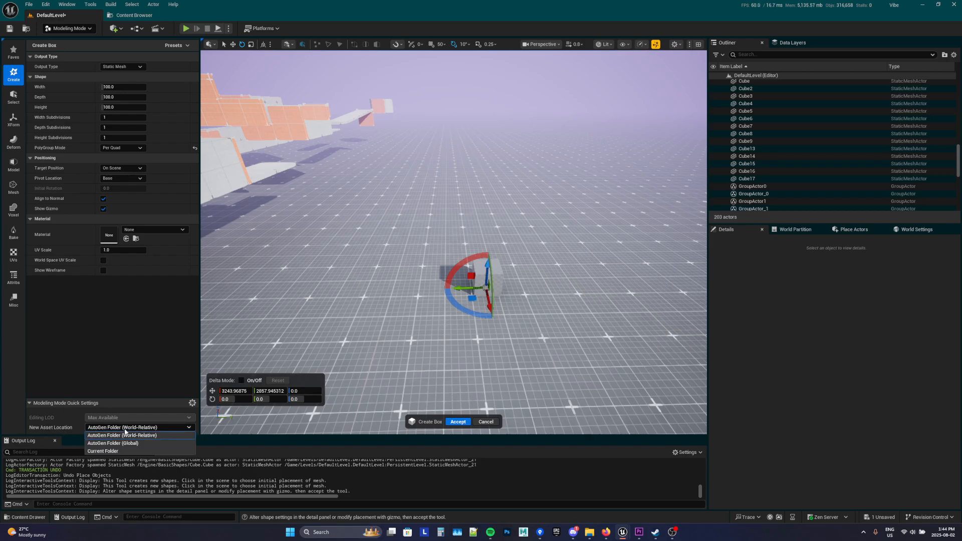
{"action": "left_click", "coordinate": [112, 453]}
Step: Make Content > Art the current folder in the Content Browser
{"action": "left_click", "coordinate": [129, 15]}
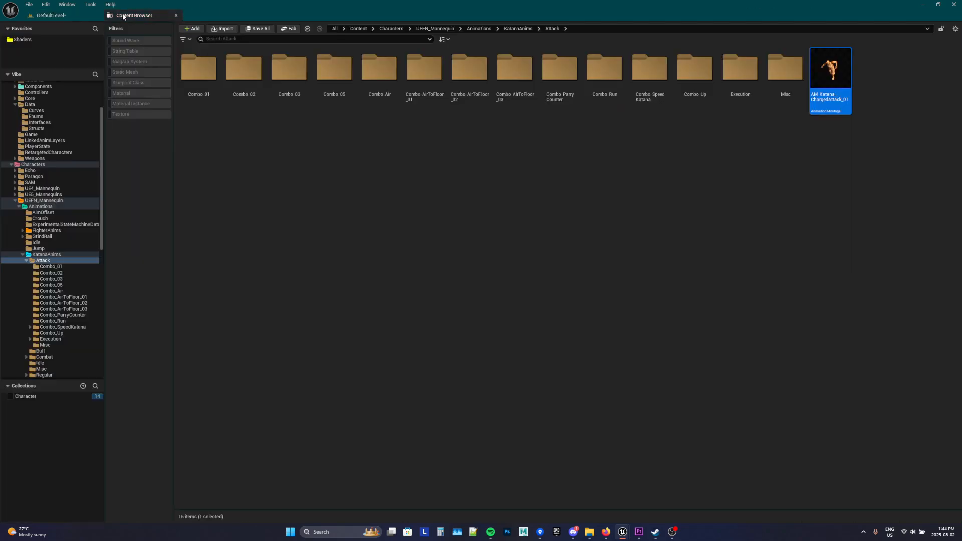
{"action": "scroll", "coordinate": [41, 285], "scroll_direction": "up", "scroll_amount": 5}
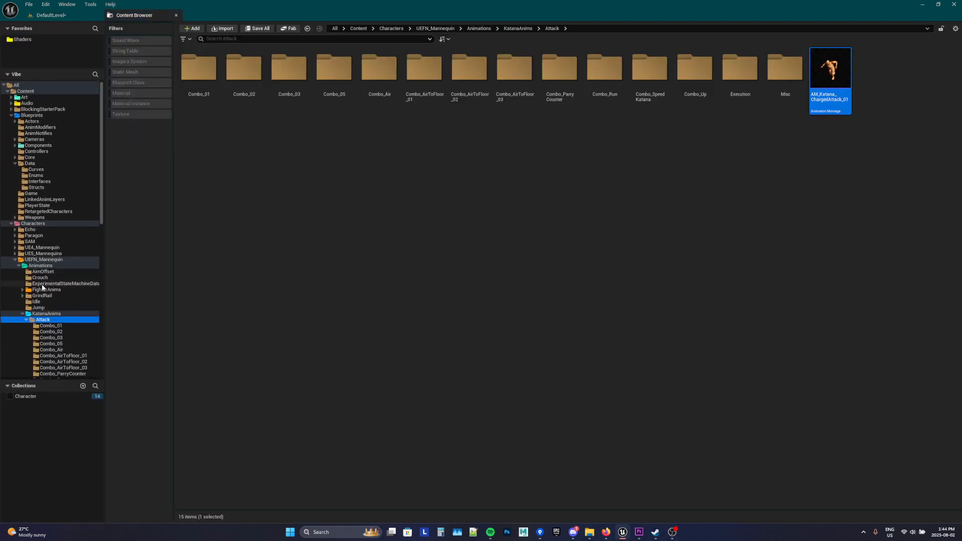
{"action": "left_click", "coordinate": [32, 98]}
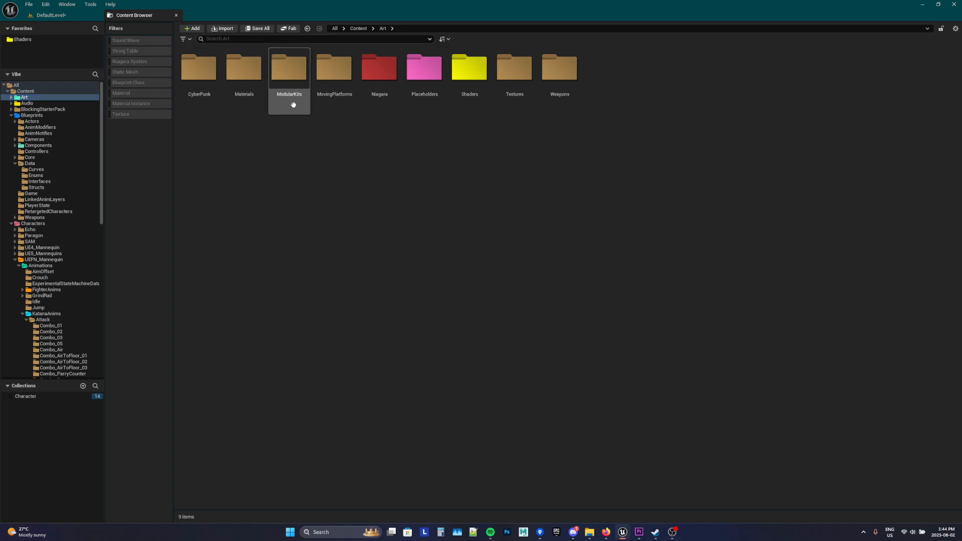
Step: Return to the DefaultLevel viewport and accept the pending box to create its static mesh
{"action": "left_click", "coordinate": [50, 15]}
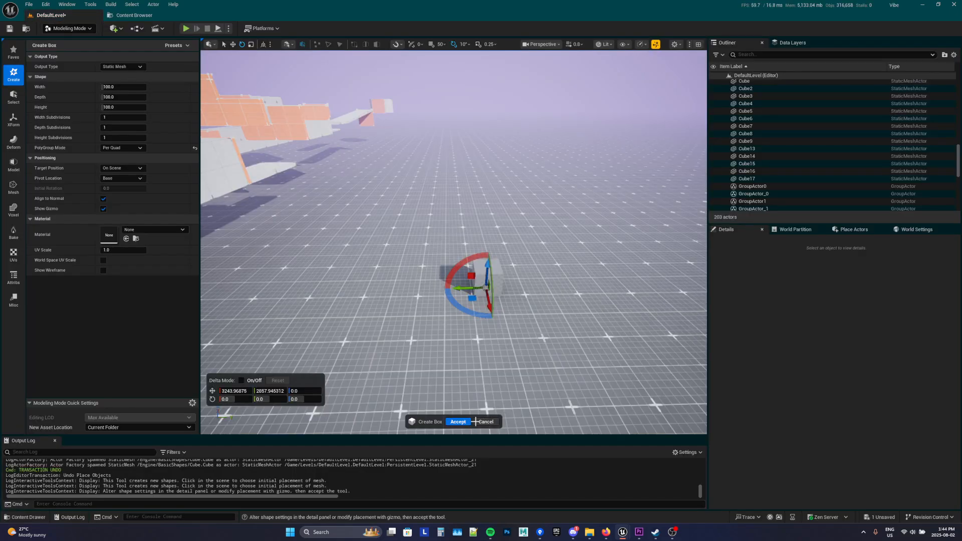
{"action": "left_click", "coordinate": [458, 421]}
{"action": "key", "text": "d"}
{"action": "right_click_drag", "start_coordinate": [446, 241], "coordinate": [446, 241]}
{"action": "key", "text": "a"}
{"action": "key", "text": "d"}
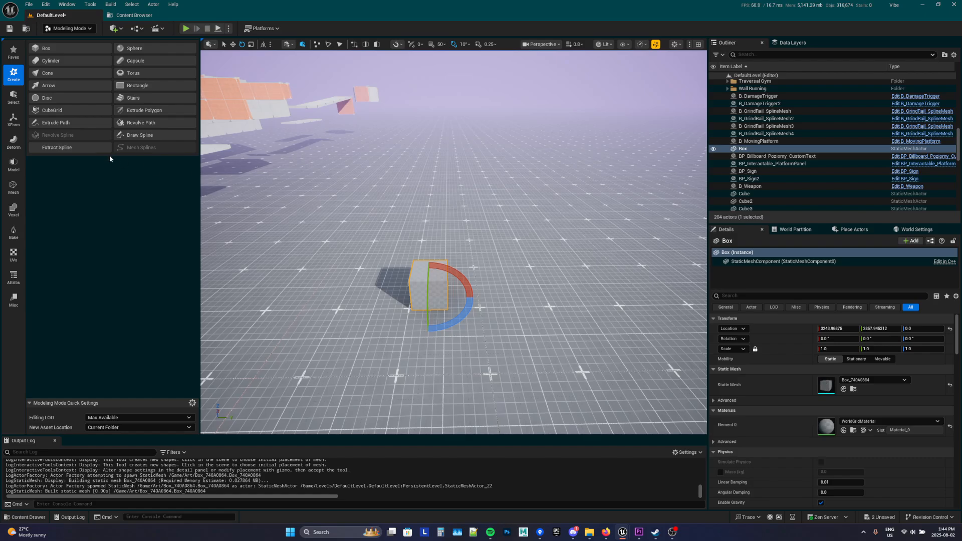
Step: Start the CubeGrid tool on the selected box, locate its static mesh in the Content Browser, and return to the level
{"action": "left_click", "coordinate": [52, 111]}
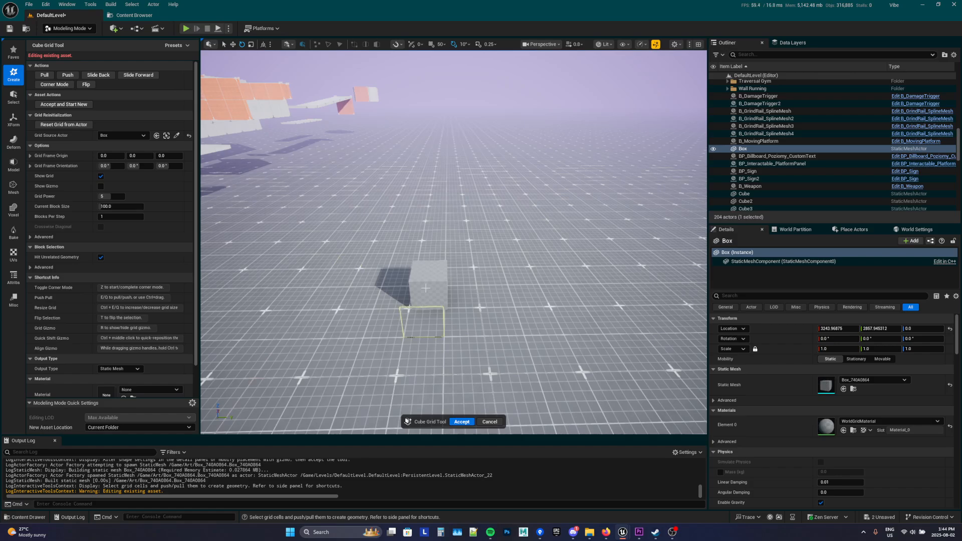
{"action": "right_click_drag", "start_coordinate": [444, 299], "coordinate": [386, 310]}
{"action": "key", "text": "w"}
{"action": "key", "text": "d"}
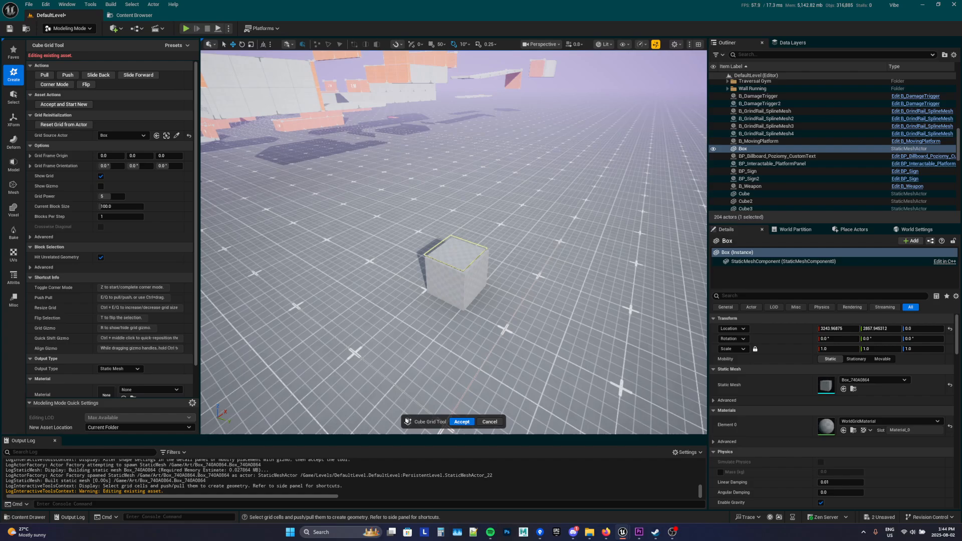
{"action": "key", "text": "a"}
{"action": "right_click_drag", "start_coordinate": [437, 281], "coordinate": [506, 288]}
{"action": "key", "text": "s"}
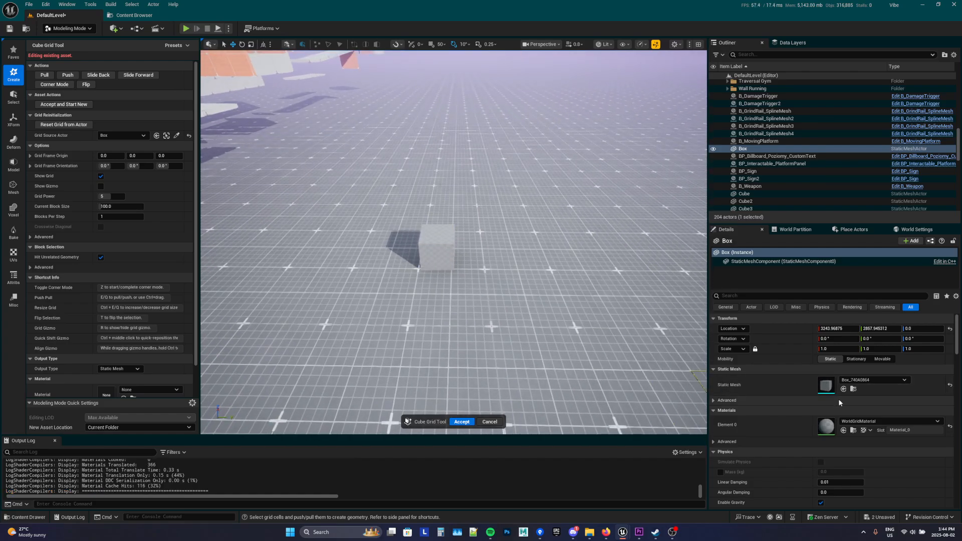
{"action": "left_click", "coordinate": [854, 390]}
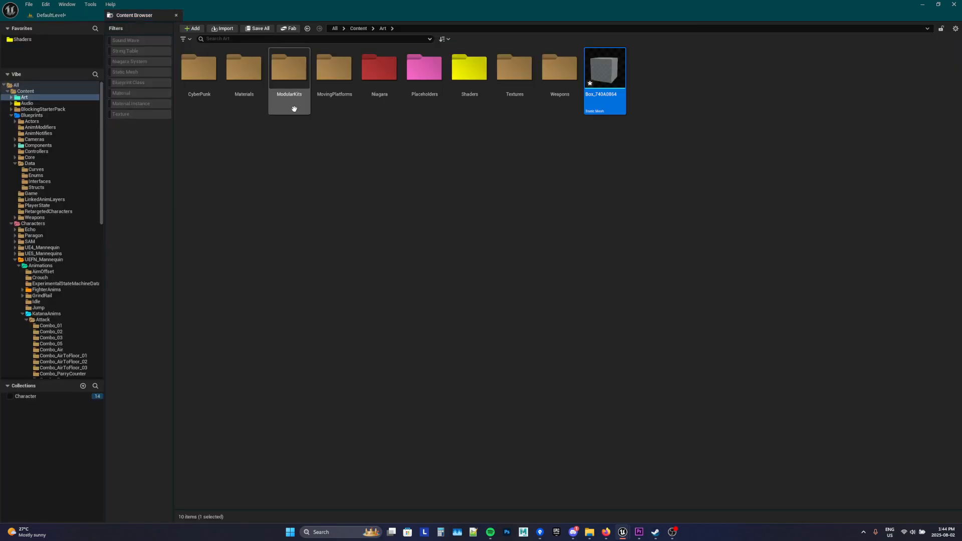
{"action": "left_click", "coordinate": [43, 15]}
Step: Try selecting CubeGrid cells on the floor beside the box and cancel the tool
{"action": "right_click_drag", "start_coordinate": [373, 216], "coordinate": [357, 212]}
{"action": "right_click_drag", "start_coordinate": [400, 235], "coordinate": [567, 305]}
{"action": "key", "text": "w"}
{"action": "scroll", "coordinate": [293, 213], "scroll_direction": "up", "scroll_amount": 3}
{"action": "key", "text": "e"}
{"action": "key", "text": "w"}
{"action": "left_click_drag", "start_coordinate": [408, 263], "coordinate": [570, 134]}
{"action": "left_click", "coordinate": [443, 235]}
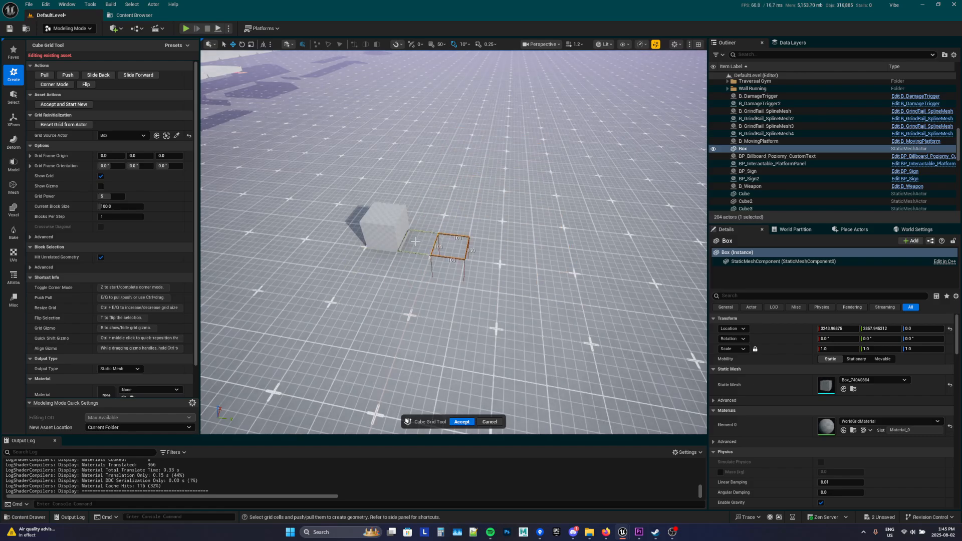
{"action": "mouse_move", "coordinate": [437, 235]}
{"action": "right_mouse_down"}
{"action": "mouse_move", "coordinate": [391, 226]}
{"action": "mouse_move", "coordinate": [432, 228]}
{"action": "right_mouse_up"}
{"action": "left_click", "coordinate": [490, 422]}
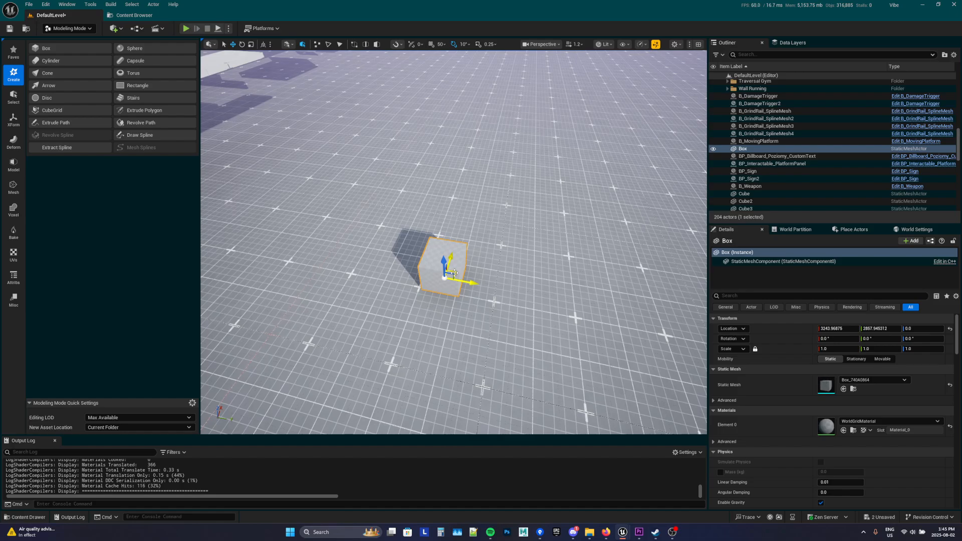
Step: Delete the box from the level and save the DefaultLevel map
{"action": "key", "text": "Delete"}
{"action": "left_click", "coordinate": [14, 31]}
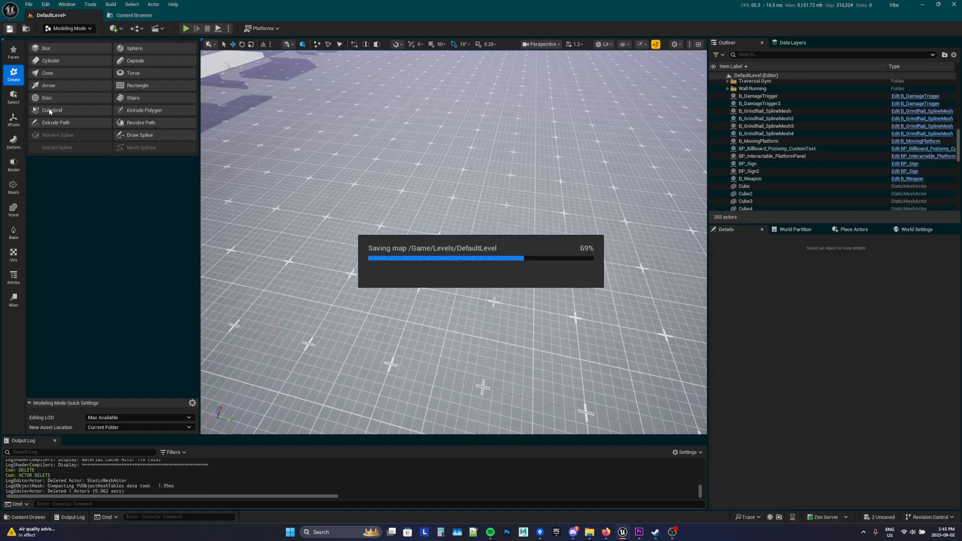
{"action": "right_click_drag", "start_coordinate": [341, 202], "coordinate": [345, 169]}
{"action": "double_click", "coordinate": [341, 203]}
{"action": "double_click", "coordinate": [340, 203]}
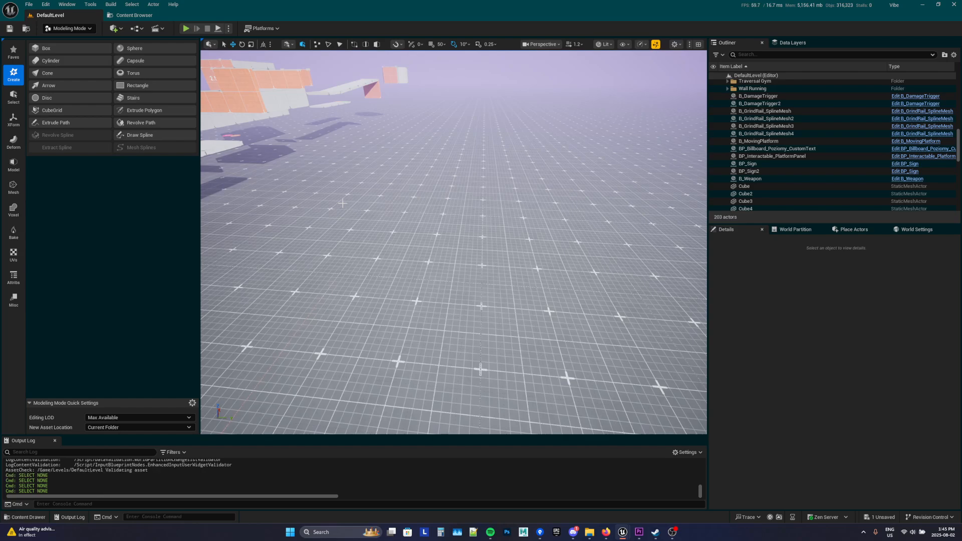
{"action": "double_click", "coordinate": [341, 203]}
{"action": "right_click_drag", "start_coordinate": [341, 203], "coordinate": [369, 146]}
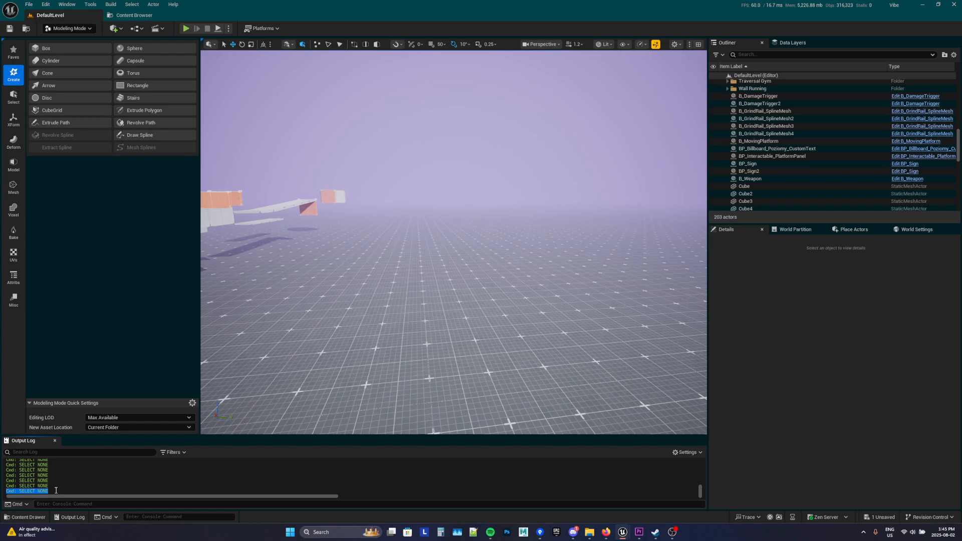
Step: Clear the actor selection and start the CubeGrid tool for a new asset
{"action": "key", "text": "s"}
{"action": "right_click_drag", "start_coordinate": [389, 276], "coordinate": [367, 295]}
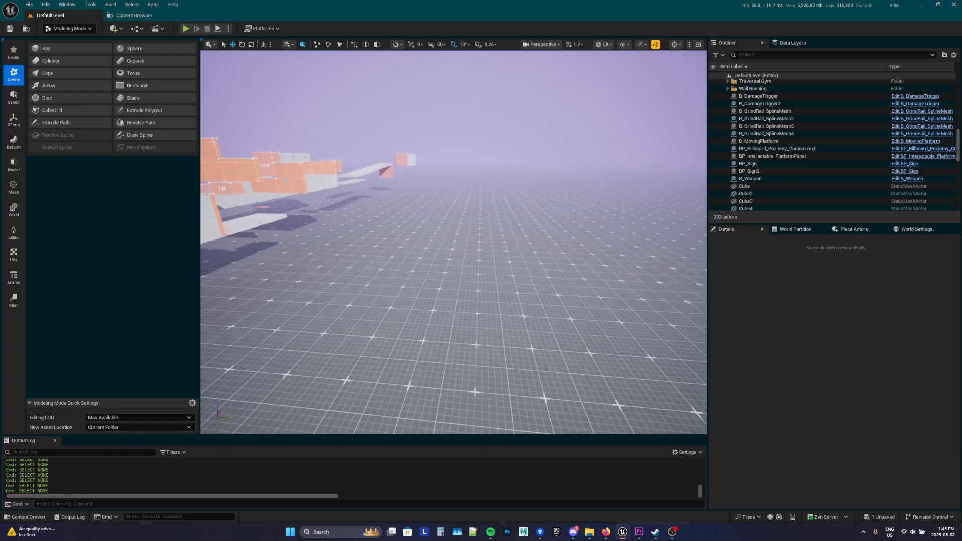
{"action": "left_click", "coordinate": [285, 180]}
{"action": "left_click", "coordinate": [346, 190]}
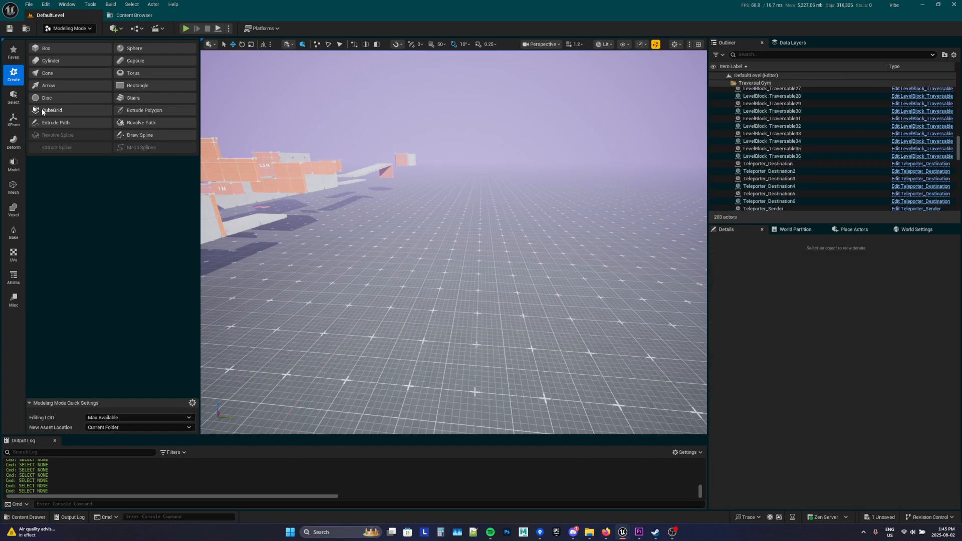
{"action": "left_click", "coordinate": [58, 113]}
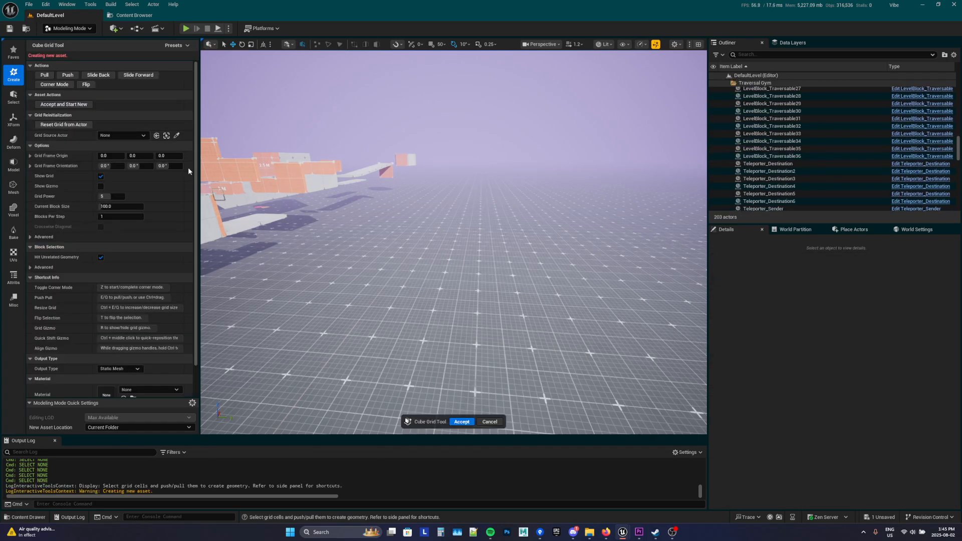
Step: Mark out a 1000 by 1000 area of grid cells on the open floor
{"action": "right_click_drag", "start_coordinate": [411, 172], "coordinate": [420, 301]}
{"action": "key", "text": "w"}
{"action": "key", "text": "s"}
{"action": "left_click_drag", "start_coordinate": [418, 302], "coordinate": [585, 173]}
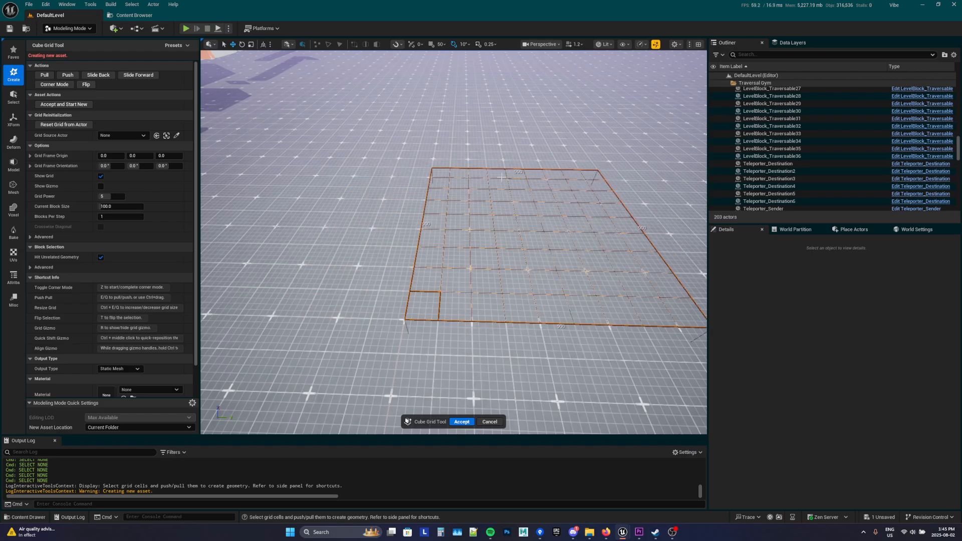
{"action": "right_click_drag", "start_coordinate": [505, 223], "coordinate": [521, 223]}
{"action": "key", "text": "d"}
{"action": "left_click", "coordinate": [550, 168], "text": "shift"}
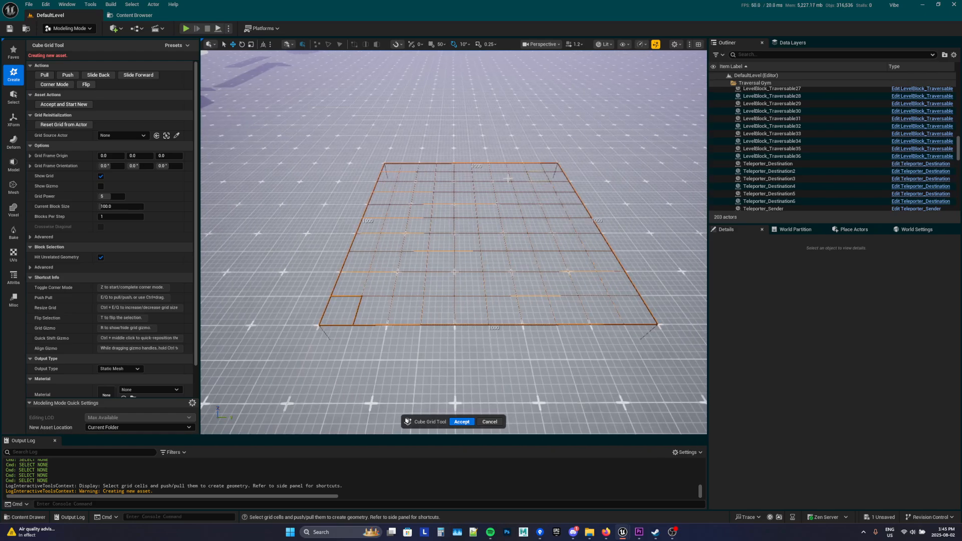
Step: Examine the selected floor area and its grid cells from different angles
{"action": "key", "text": "d"}
{"action": "right_click_drag", "start_coordinate": [466, 282], "coordinate": [447, 281]}
{"action": "key", "text": "w"}
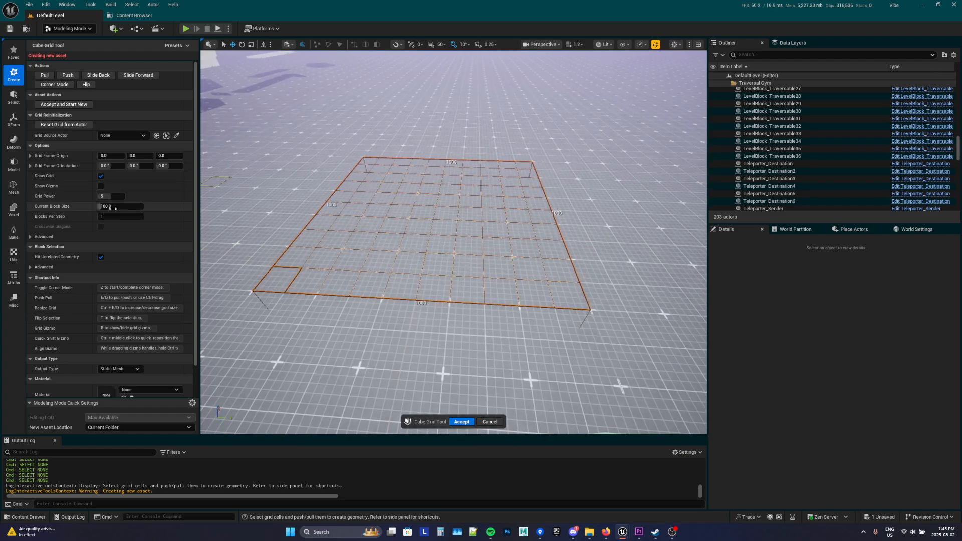
{"action": "key", "text": "a"}
{"action": "right_click_drag", "start_coordinate": [352, 290], "coordinate": [351, 291]}
{"action": "key", "text": "d"}
{"action": "key", "text": "w"}
{"action": "key", "text": "d"}
{"action": "mouse_move", "coordinate": [482, 306]}
{"action": "right_mouse_down"}
{"action": "mouse_move", "coordinate": [506, 296]}
{"action": "mouse_move", "coordinate": [474, 306]}
{"action": "mouse_move", "coordinate": [506, 309]}
{"action": "mouse_move", "coordinate": [460, 312]}
{"action": "mouse_move", "coordinate": [482, 312]}
{"action": "right_mouse_up"}
{"action": "key", "text": "w"}
{"action": "key", "text": "s"}
{"action": "scroll", "coordinate": [474, 307], "scroll_direction": "down", "scroll_amount": 5}
{"action": "key", "text": "d"}
{"action": "key", "text": "w"}
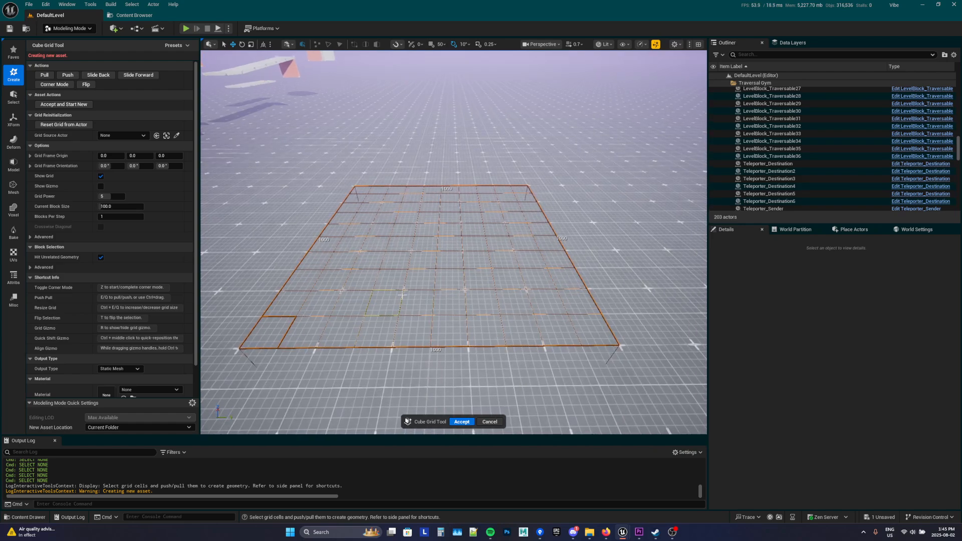
Step: Set the CubeGrid current block size to 50 and view the finer cells in the selected area
{"action": "left_click", "coordinate": [114, 206]}
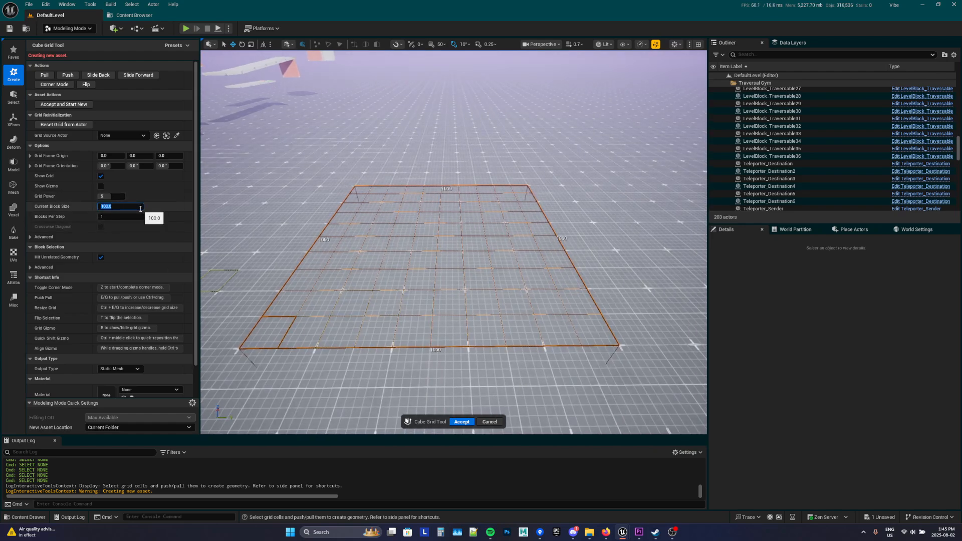
{"action": "key", "text": "d"}
{"action": "right_click_drag", "start_coordinate": [349, 315], "coordinate": [266, 315]}
{"action": "key", "text": "a"}
{"action": "right_click_drag", "start_coordinate": [319, 267], "coordinate": [394, 281]}
{"action": "scroll", "coordinate": [319, 267], "scroll_direction": "up", "scroll_amount": 1}
{"action": "key", "text": "s"}
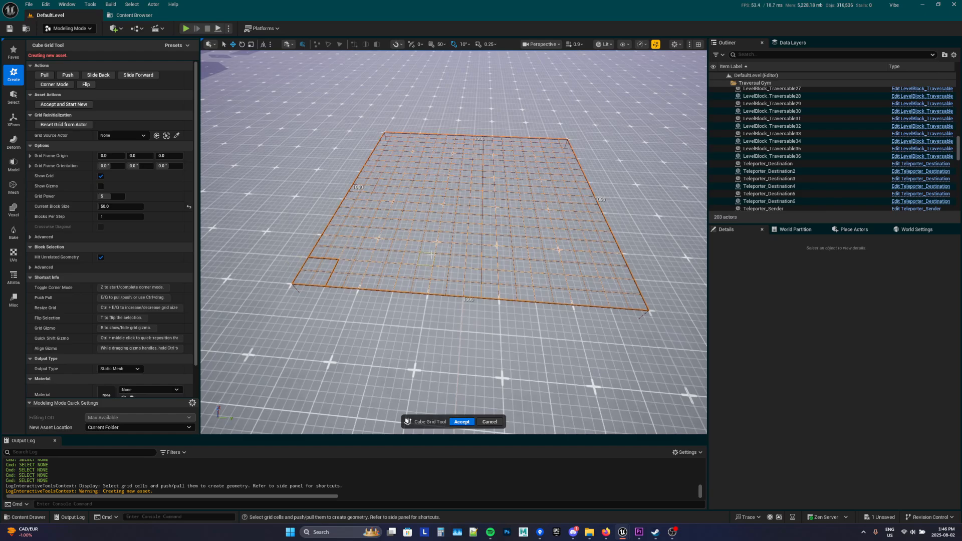
Step: Set the CubeGrid current block size back to 100
{"action": "key", "text": "d"}
{"action": "key", "text": "q"}
{"action": "right_click_drag", "start_coordinate": [432, 255], "coordinate": [432, 236]}
{"action": "right_click_drag", "start_coordinate": [357, 241], "coordinate": [249, 221]}
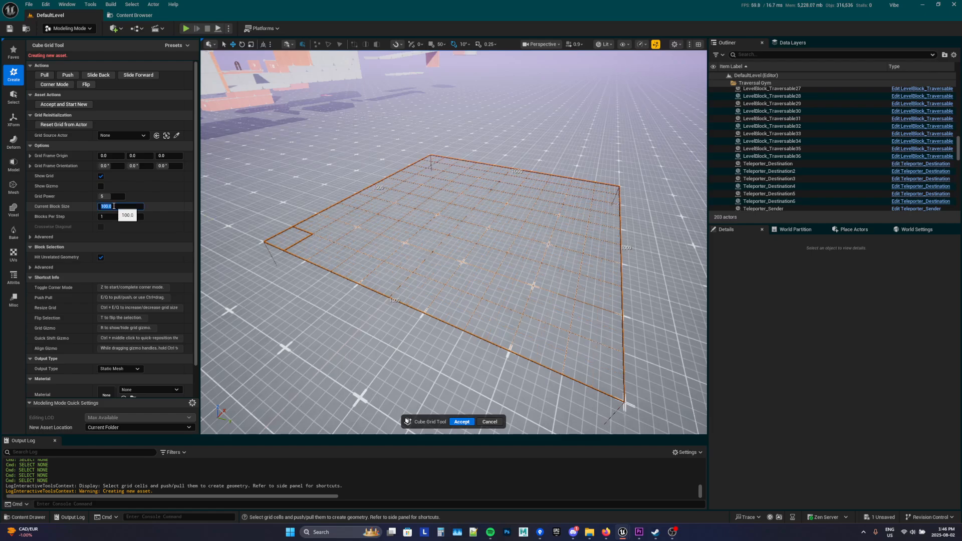
{"action": "key", "text": "a"}
{"action": "right_click_drag", "start_coordinate": [419, 227], "coordinate": [353, 215]}
{"action": "key", "text": "d"}
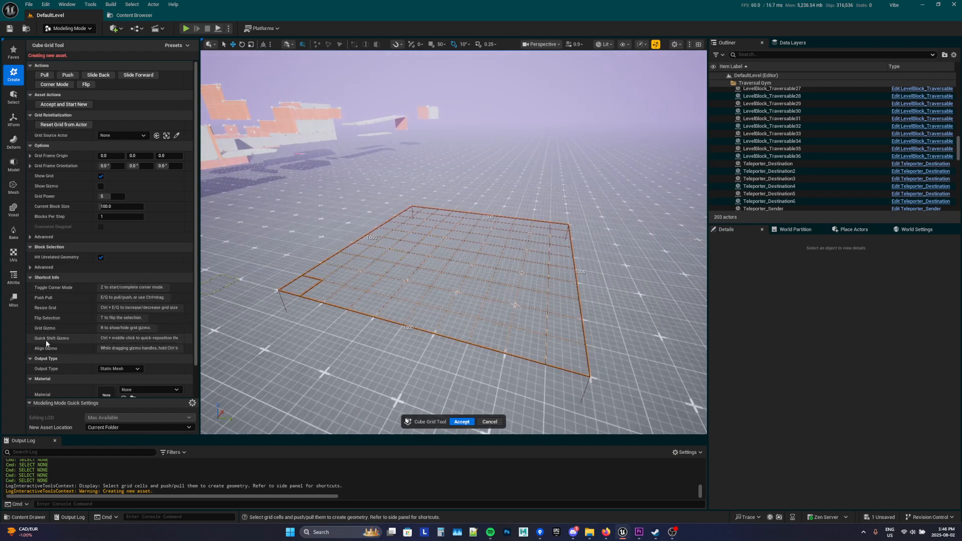
{"action": "right_click_drag", "start_coordinate": [310, 335], "coordinate": [339, 329]}
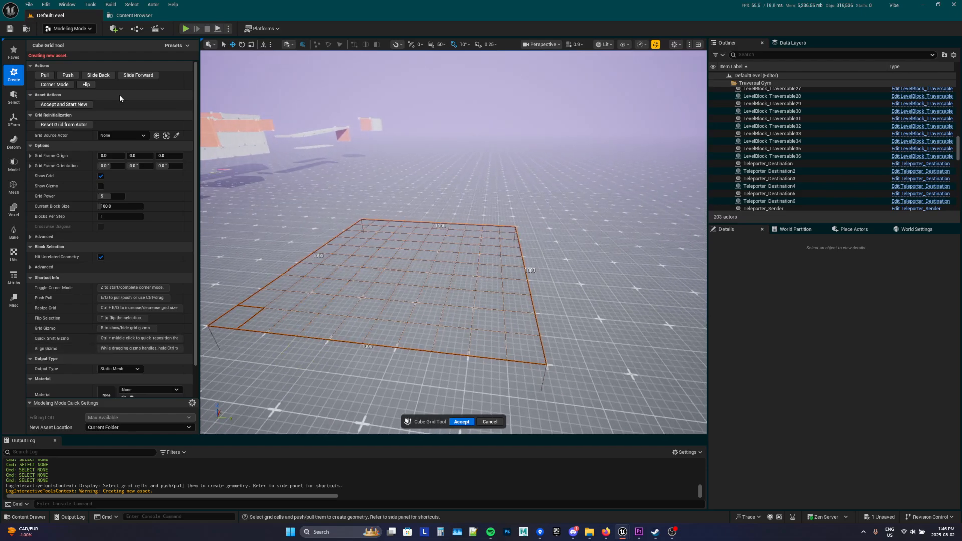
Step: Pull the selected area up one block, undo it, and pull it up one block again
{"action": "left_click", "coordinate": [51, 75]}
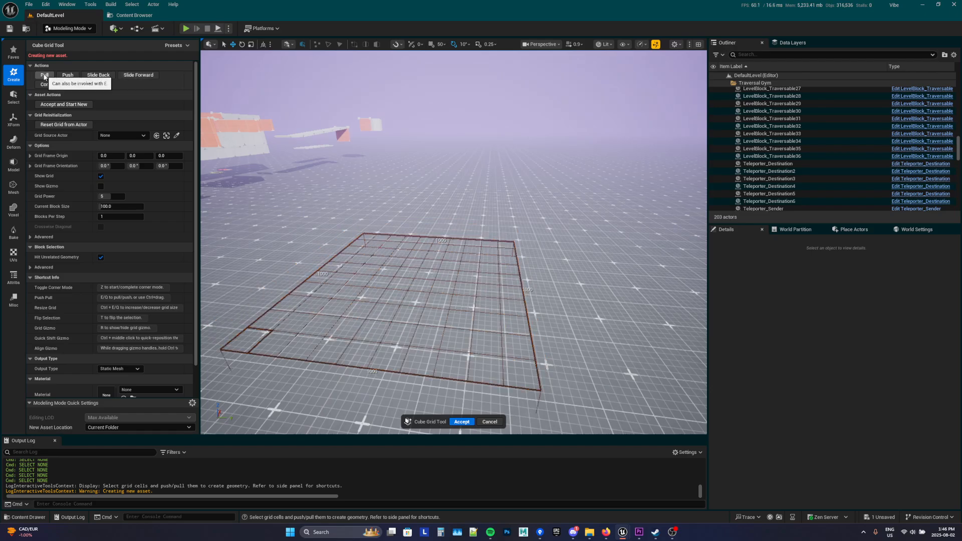
{"action": "key", "text": "ctrl+z"}
{"action": "left_click", "coordinate": [44, 76]}
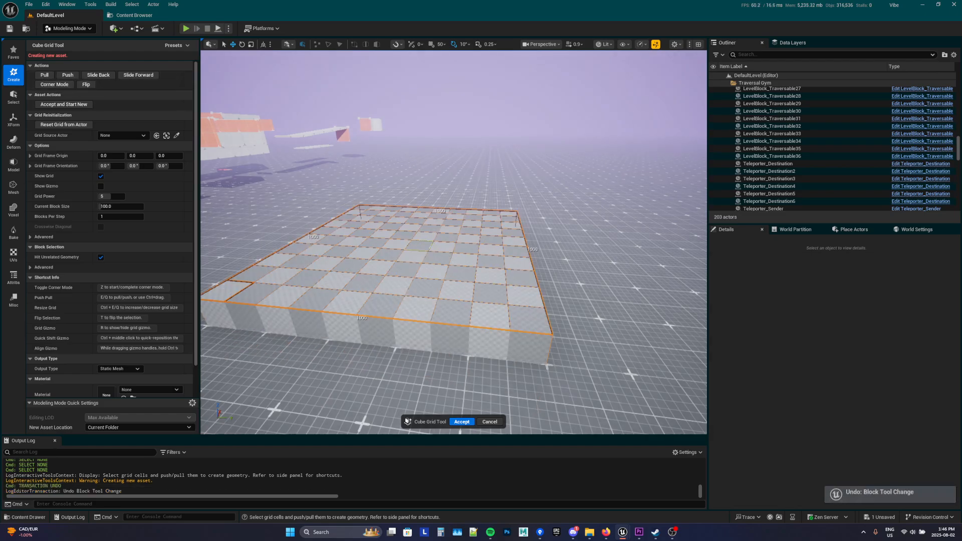
{"action": "right_click_drag", "start_coordinate": [466, 245], "coordinate": [431, 250]}
Step: Push the slab down and pull it back up one block repeatedly, ending with it raised
{"action": "key", "text": "q"}
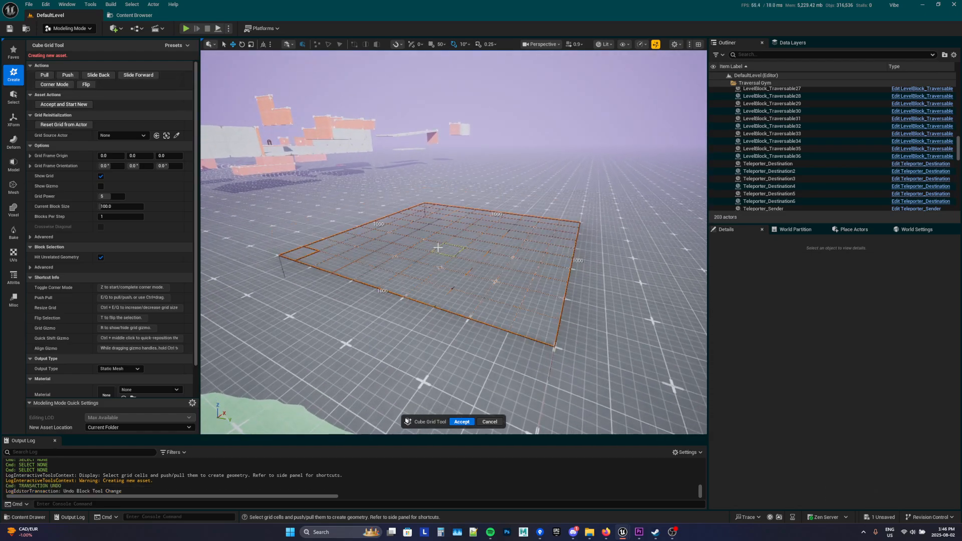
{"action": "key", "text": "e"}
{"action": "key", "text": "q"}
{"action": "key", "text": "e"}
{"action": "key", "text": "q"}
{"action": "key", "text": "e"}
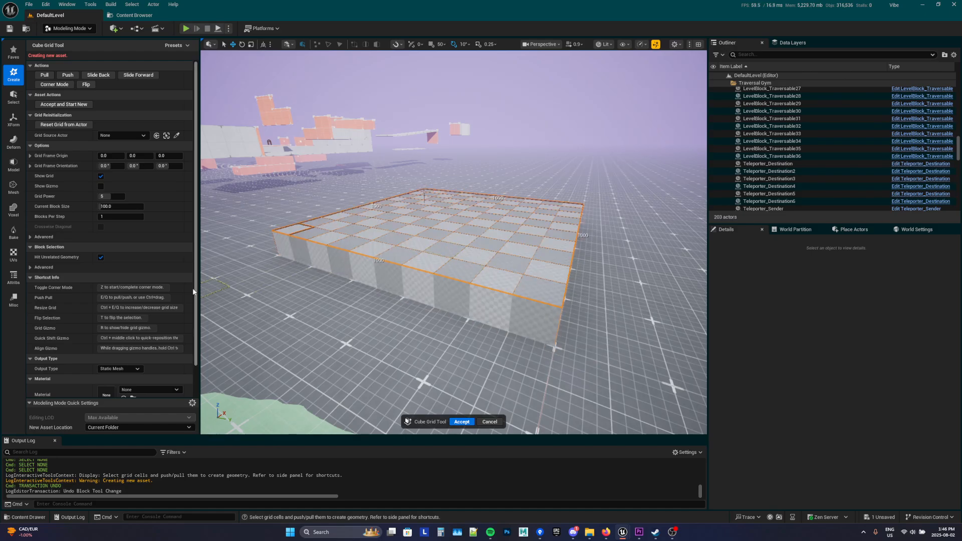
{"action": "key", "text": "q"}
{"action": "key", "text": "e"}
{"action": "key", "text": "q"}
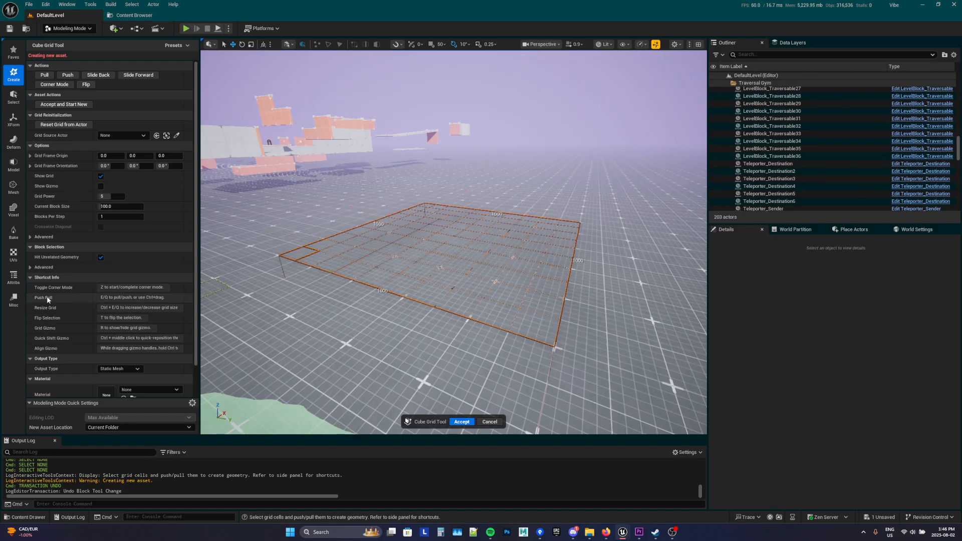
{"action": "key", "text": "e"}
{"action": "right_click_drag", "start_coordinate": [372, 295], "coordinate": [363, 272]}
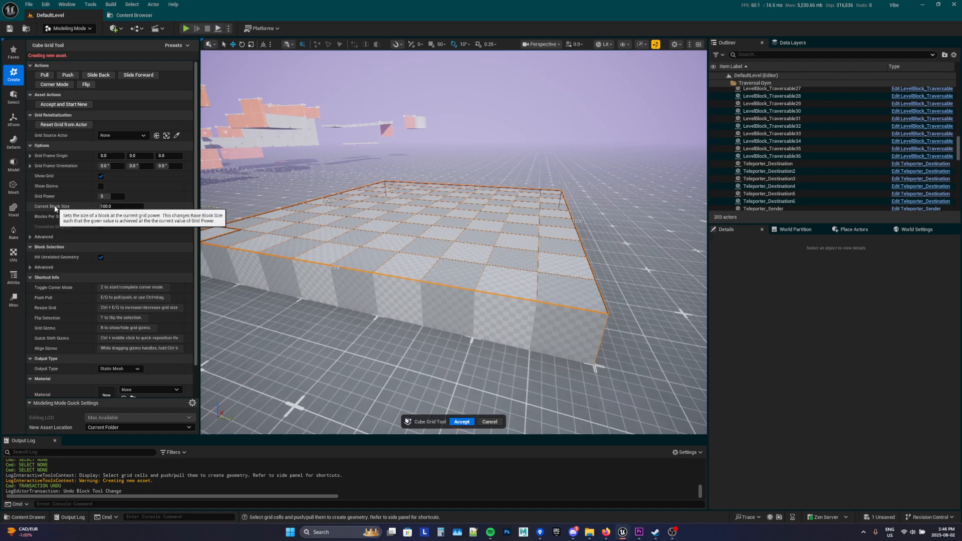
Step: Push the raised slab back down and set the CubeGrid current block size to 50
{"action": "right_click_drag", "start_coordinate": [448, 308], "coordinate": [445, 301]}
{"action": "key", "text": "q"}
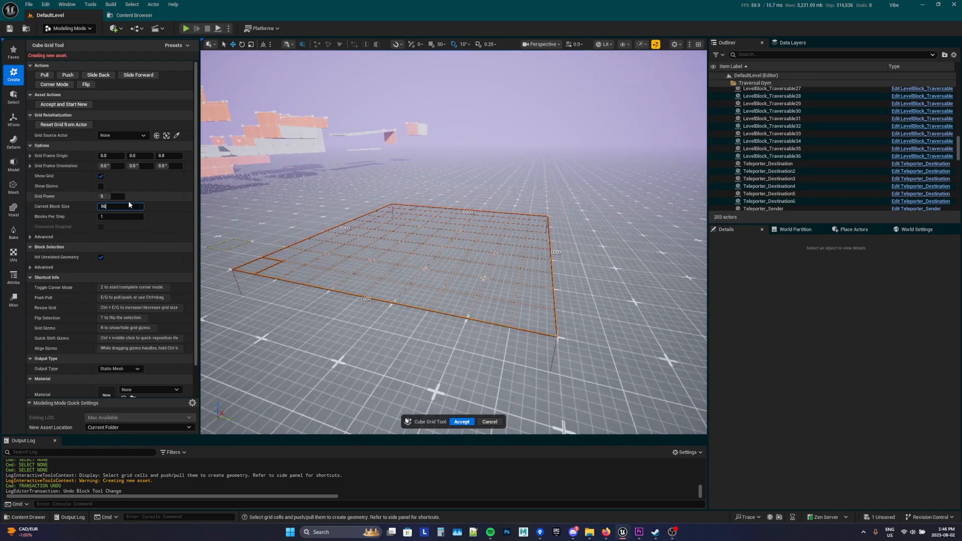
{"action": "type", "text": "0"}
{"action": "key", "text": "Return"}
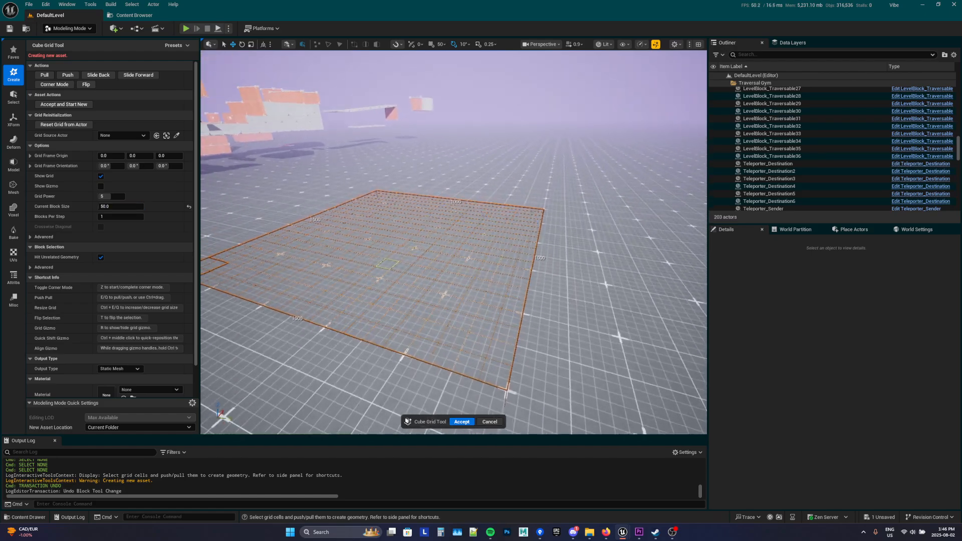
Step: Pull the selected area up one 50-unit block and undo the pull
{"action": "key", "text": "e"}
{"action": "right_click_drag", "start_coordinate": [393, 266], "coordinate": [389, 228]}
{"action": "key", "text": "ctrl+z"}
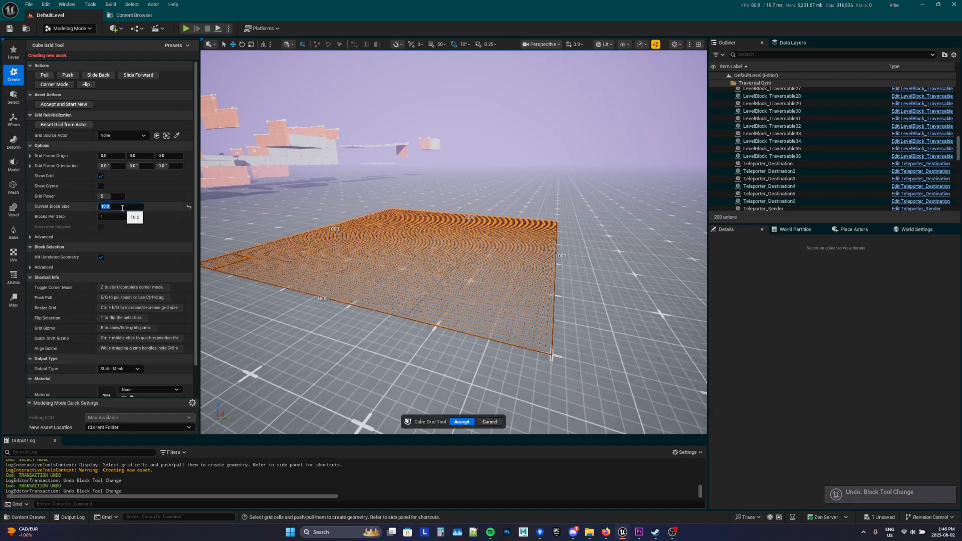
Step: Pull the selected area up one 10-unit block, and set the current block size to 25
{"action": "right_click_drag", "start_coordinate": [396, 261], "coordinate": [401, 309]}
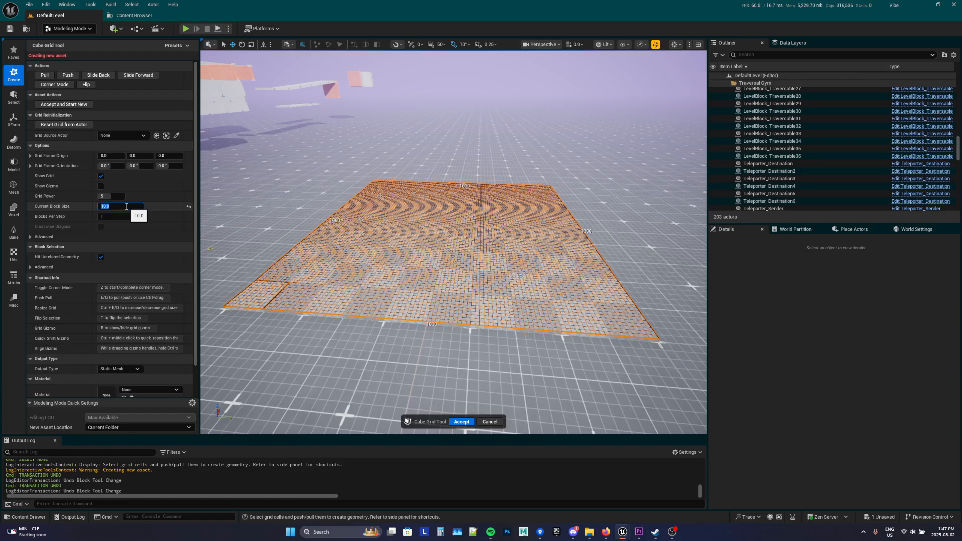
{"action": "type", "text": "25"}
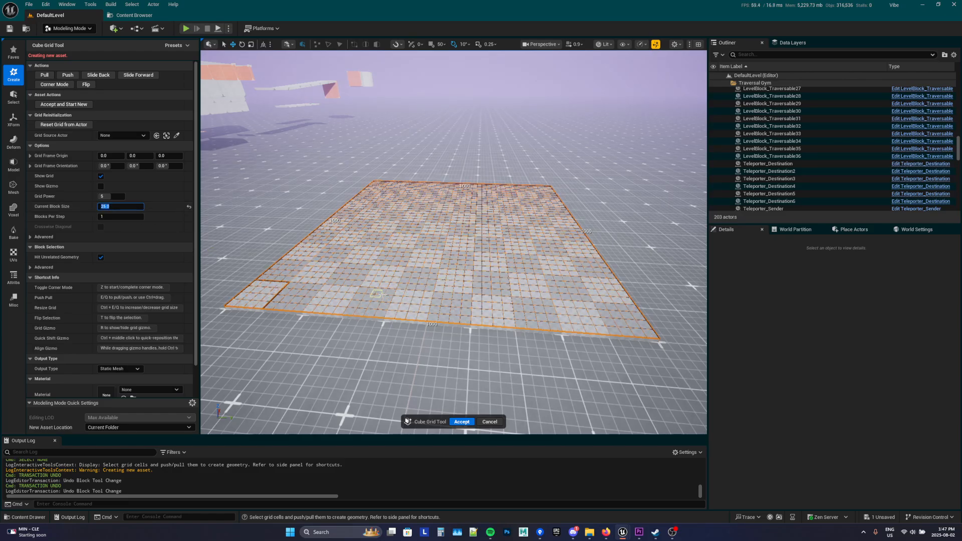
Step: Select a single 25-unit cell near the slab's corner
{"action": "key", "text": "a"}
{"action": "right_click_drag", "start_coordinate": [403, 304], "coordinate": [592, 323]}
{"action": "key", "text": "d"}
{"action": "key", "text": "d"}
{"action": "right_click_drag", "start_coordinate": [486, 301], "coordinate": [423, 379]}
{"action": "key", "text": "a"}
{"action": "key", "text": "d"}
{"action": "key", "text": "w"}
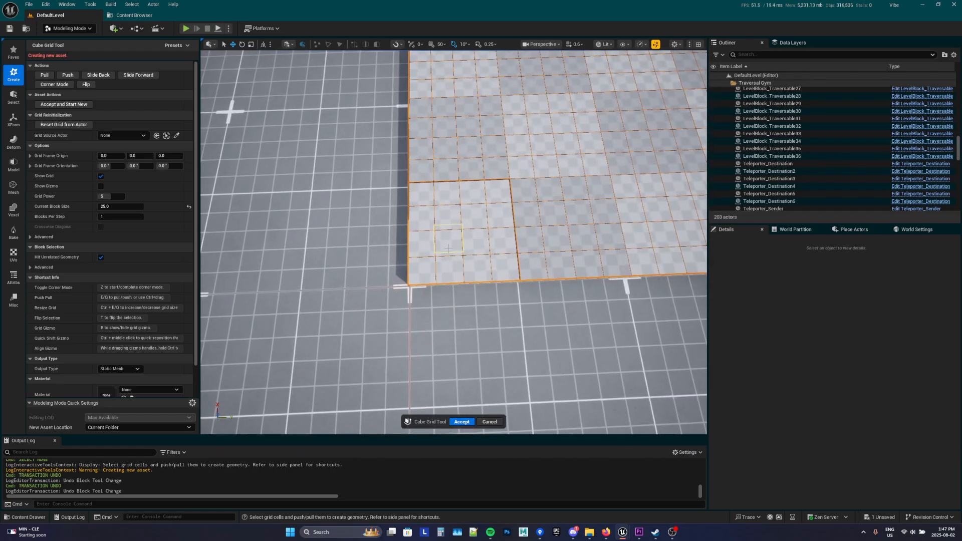
{"action": "left_click", "coordinate": [448, 249]}
Step: Examine from several angles how the selected corner cell sits relative to the thin slab's top surface
{"action": "key", "text": "a"}
{"action": "right_click_drag", "start_coordinate": [450, 263], "coordinate": [556, 170]}
{"action": "key", "text": "w"}
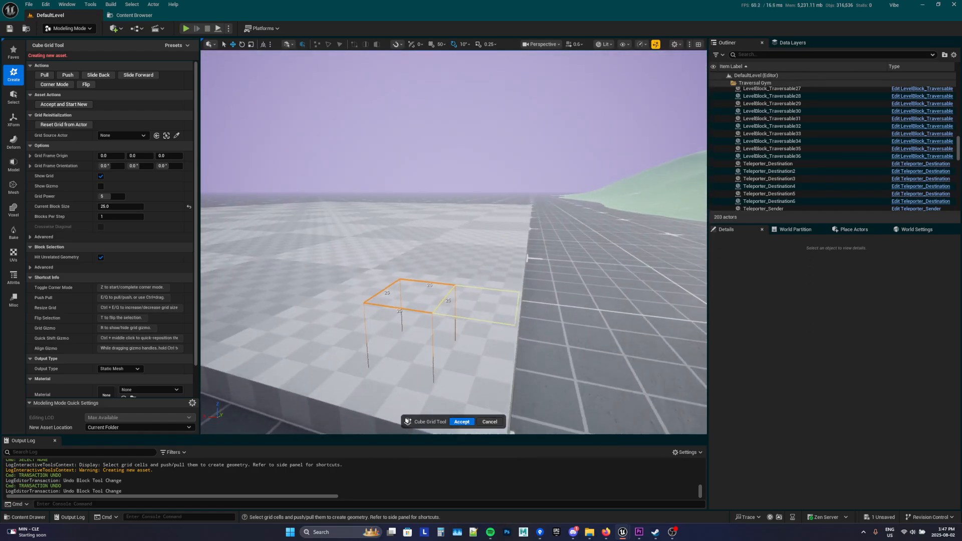
{"action": "right_click_drag", "start_coordinate": [458, 290], "coordinate": [401, 286]}
{"action": "key", "text": "d"}
{"action": "key", "text": "s"}
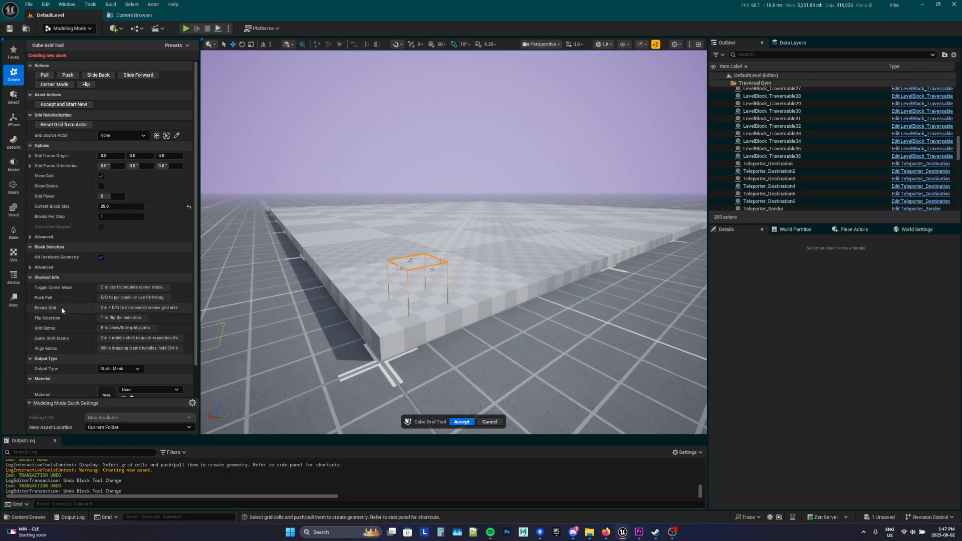
{"action": "key", "text": "s"}
{"action": "right_click_drag", "start_coordinate": [414, 274], "coordinate": [401, 324]}
{"action": "key", "text": "d"}
{"action": "key", "text": "w"}
{"action": "key", "text": "e"}
{"action": "key", "text": "s"}
{"action": "key", "text": "a"}
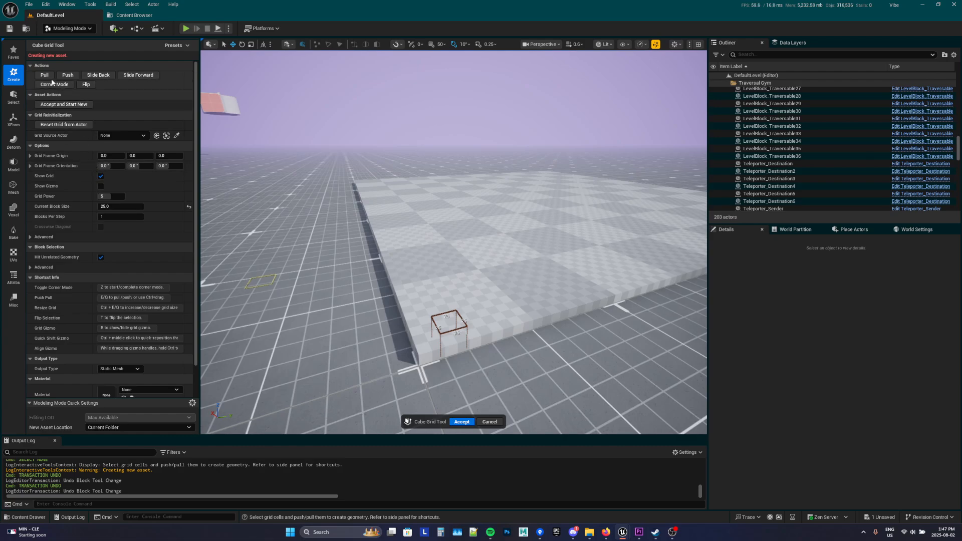
Step: Try pulling and pushing the selected corner cell, and undo the block changes
{"action": "key", "text": "a"}
{"action": "mouse_move", "coordinate": [343, 310]}
{"action": "right_mouse_down"}
{"action": "mouse_move", "coordinate": [441, 311]}
{"action": "mouse_move", "coordinate": [471, 295]}
{"action": "mouse_move", "coordinate": [321, 282]}
{"action": "mouse_move", "coordinate": [324, 300]}
{"action": "mouse_move", "coordinate": [377, 295]}
{"action": "mouse_move", "coordinate": [381, 310]}
{"action": "mouse_move", "coordinate": [418, 306]}
{"action": "mouse_move", "coordinate": [326, 293]}
{"action": "mouse_move", "coordinate": [357, 314]}
{"action": "right_mouse_up"}
{"action": "key", "text": "q"}
{"action": "key", "text": "d"}
{"action": "scroll", "coordinate": [426, 288], "scroll_direction": "down", "scroll_amount": 2}
{"action": "key", "text": "d"}
{"action": "key", "text": "e"}
{"action": "key", "text": "a"}
{"action": "key", "text": "w"}
{"action": "key", "text": "a"}
{"action": "key", "text": "d"}
{"action": "key", "text": "a"}
{"action": "key", "text": "s"}
{"action": "key", "text": "ctrl+z"}
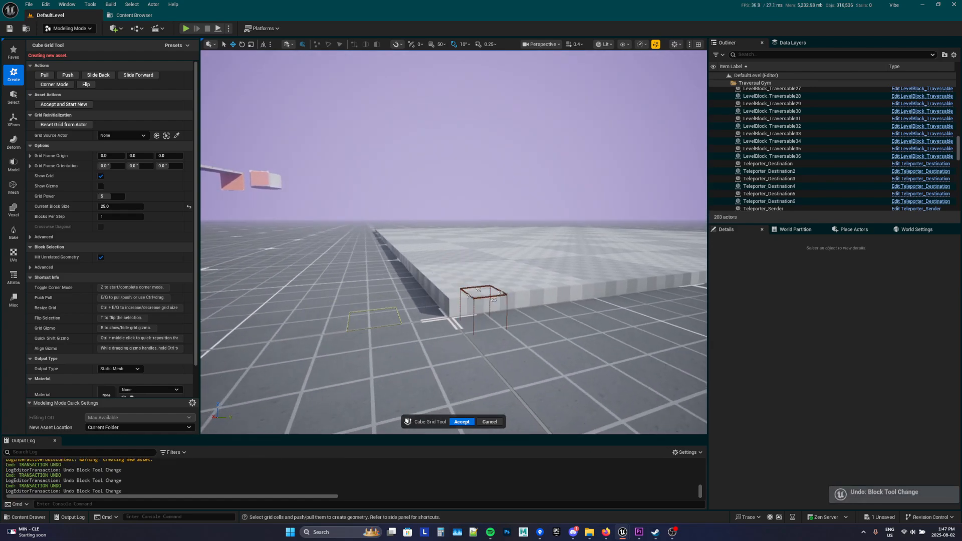
Step: Set the Z value of the Grid Frame Origin to 10
{"action": "key", "text": "d"}
{"action": "right_click_drag", "start_coordinate": [361, 315], "coordinate": [371, 340]}
{"action": "key", "text": "e"}
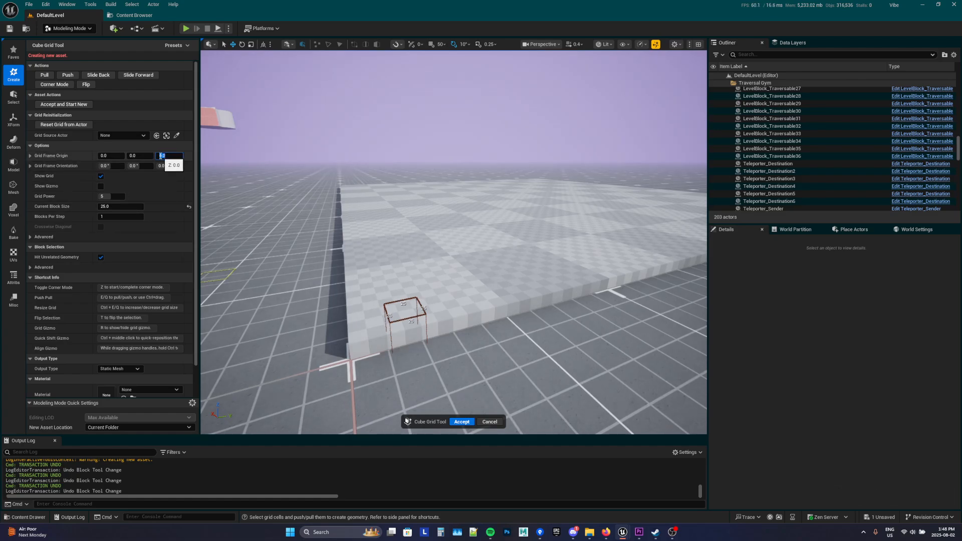
{"action": "right_click_drag", "start_coordinate": [409, 264], "coordinate": [464, 286]}
{"action": "key", "text": "d"}
{"action": "key", "text": "a"}
{"action": "key", "text": "q"}
{"action": "key", "text": "q"}
{"action": "key", "text": "e"}
{"action": "scroll", "coordinate": [419, 283], "scroll_direction": "up", "scroll_amount": 2}
{"action": "key", "text": "a"}
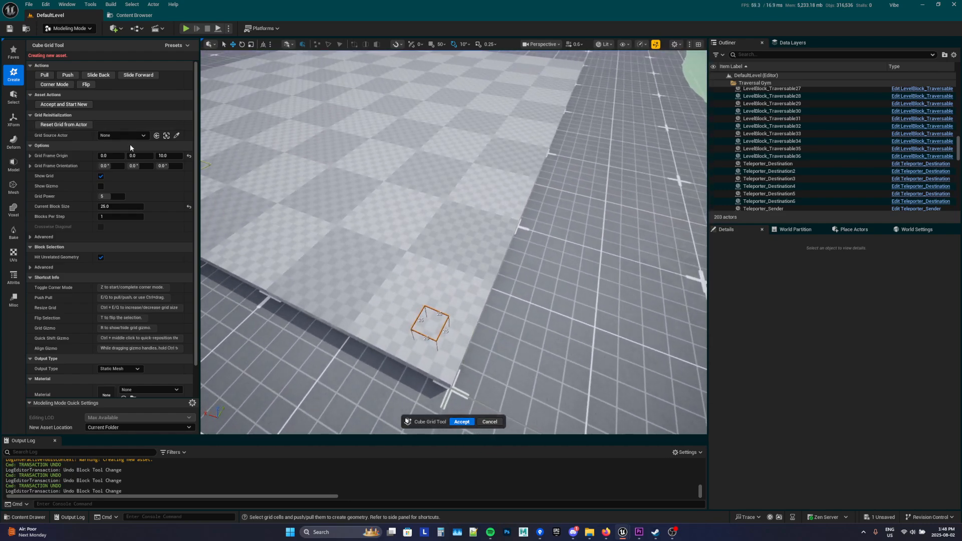
Step: Pull the selected corner cell up one 25-unit block on the slab and undo the pull
{"action": "key", "text": "d"}
{"action": "right_click_drag", "start_coordinate": [407, 211], "coordinate": [348, 205]}
{"action": "key", "text": "s"}
{"action": "key", "text": "e"}
{"action": "key", "text": "d"}
{"action": "right_click_drag", "start_coordinate": [445, 218], "coordinate": [386, 158]}
{"action": "key", "text": "q"}
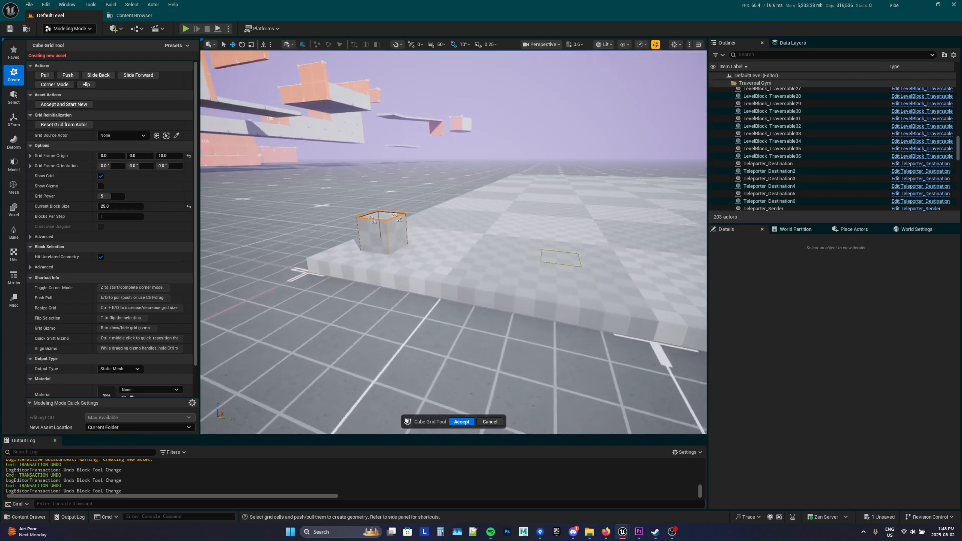
{"action": "key", "text": "ctrl+z"}
Step: Select a strip of cells from the slab's corner partway along its near edge
{"action": "key", "text": "a"}
{"action": "right_click_drag", "start_coordinate": [471, 232], "coordinate": [498, 240]}
{"action": "key", "text": "s"}
{"action": "key", "text": "s"}
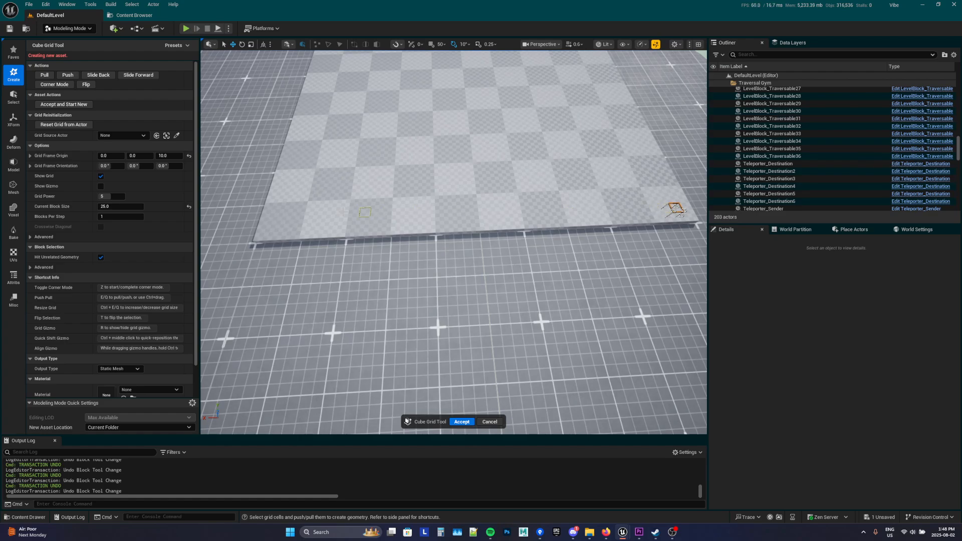
{"action": "left_click_drag", "start_coordinate": [675, 209], "coordinate": [425, 199]}
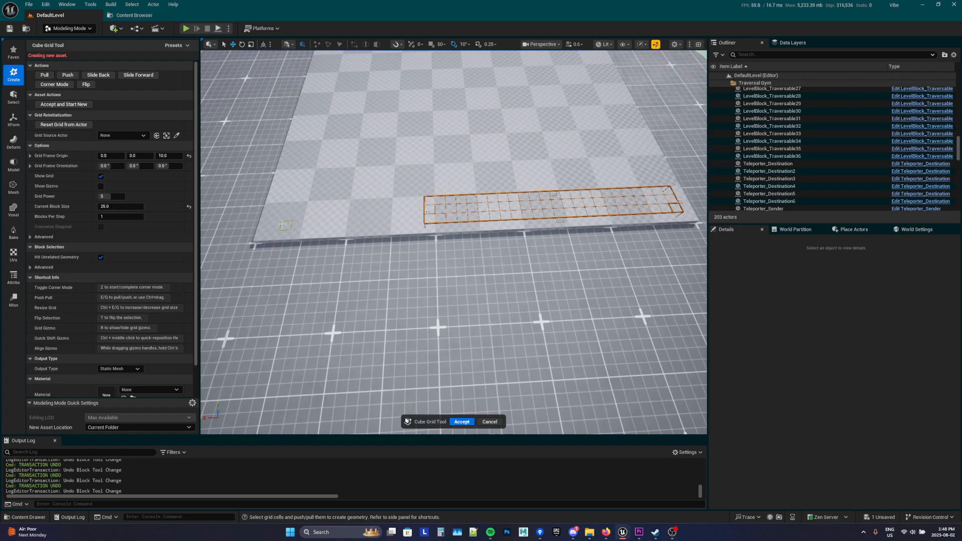
Step: Select the opposite corner cell and extend the selection into a one-cell-wide strip along the slab's whole edge
{"action": "left_click", "coordinate": [273, 227]}
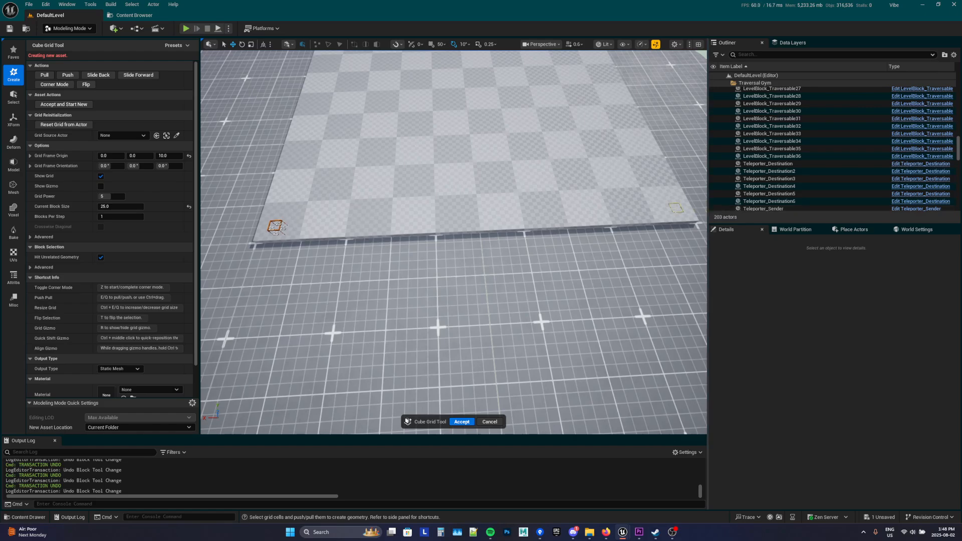
{"action": "left_click", "coordinate": [278, 222], "text": "shift"}
{"action": "left_click_drag", "start_coordinate": [373, 222], "coordinate": [391, 165], "text": "alt"}
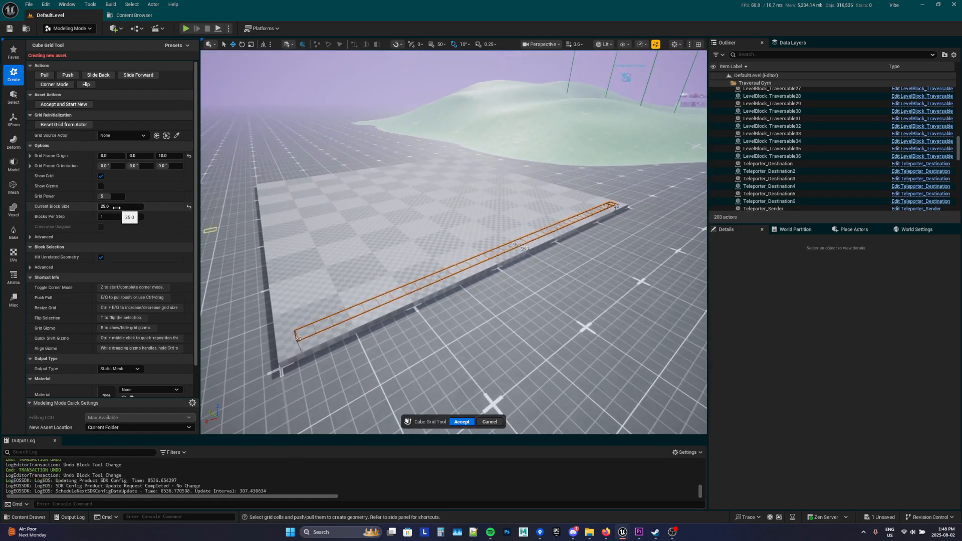
Step: Turn on Show Wireframe for the CubeGrid mesh and view the slab's outlined edges
{"action": "right_click_drag", "start_coordinate": [311, 221], "coordinate": [246, 222]}
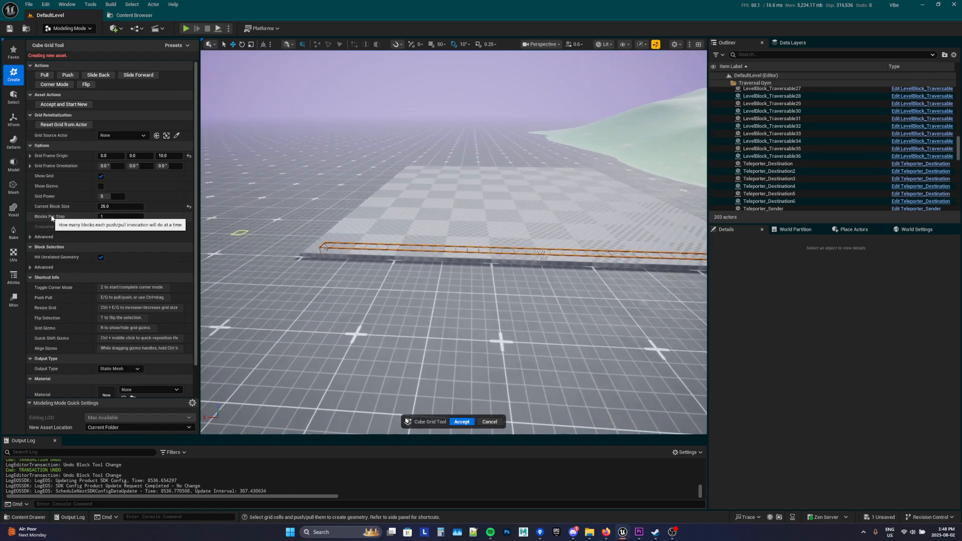
{"action": "right_click_drag", "start_coordinate": [313, 246], "coordinate": [291, 238]}
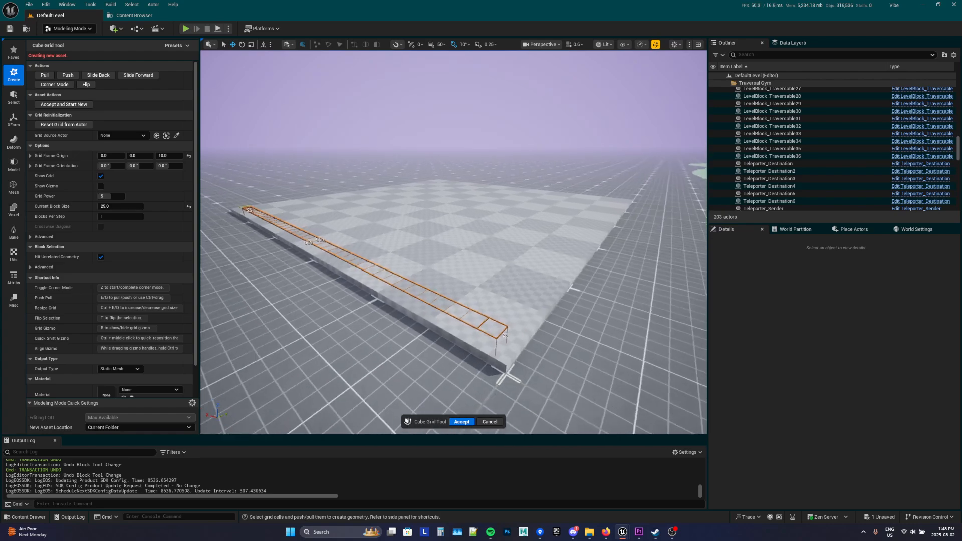
{"action": "scroll", "coordinate": [43, 338], "scroll_direction": "down", "scroll_amount": 2}
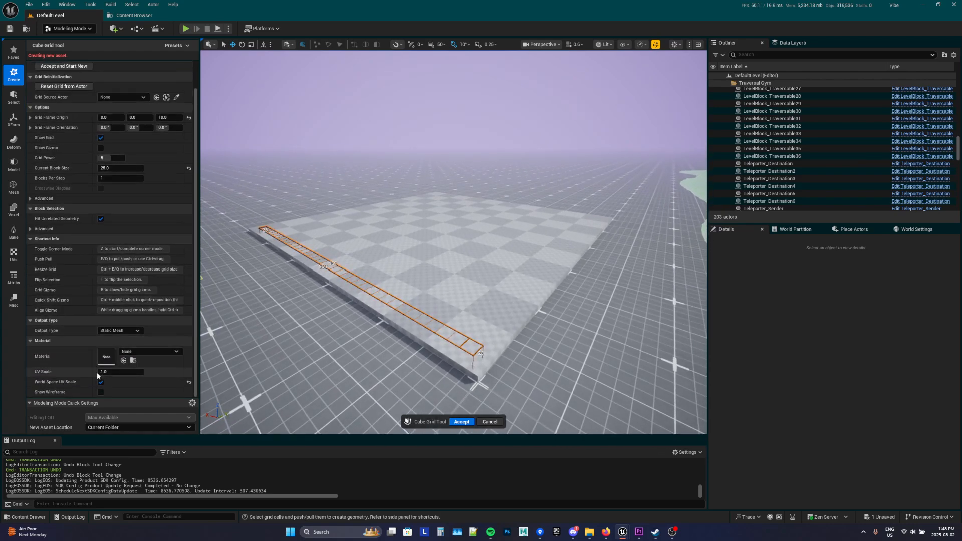
{"action": "left_click", "coordinate": [101, 392]}
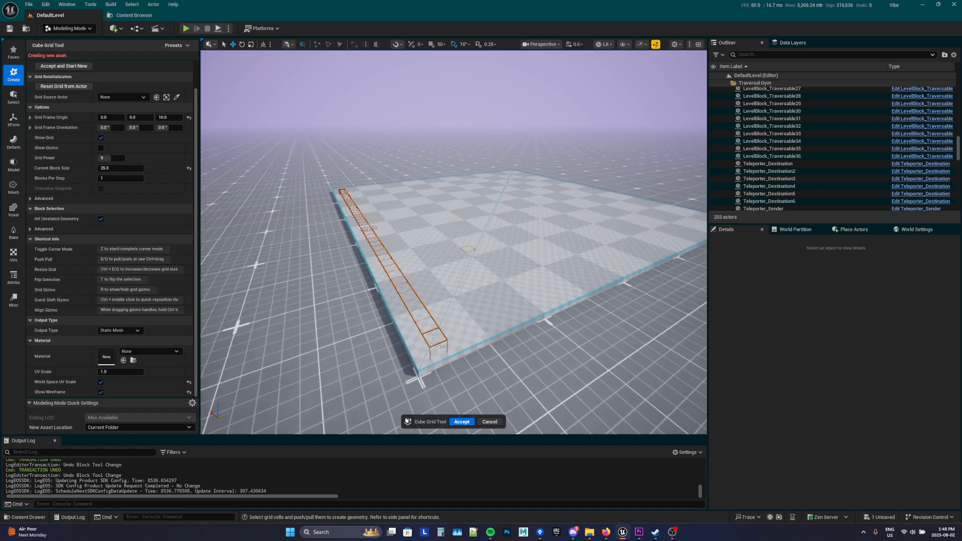
{"action": "right_click_drag", "start_coordinate": [468, 248], "coordinate": [862, 239]}
{"action": "scroll", "coordinate": [662, 261], "scroll_direction": "up", "scroll_amount": 1}
{"action": "scroll", "coordinate": [732, 247], "scroll_direction": "up", "scroll_amount": 1}
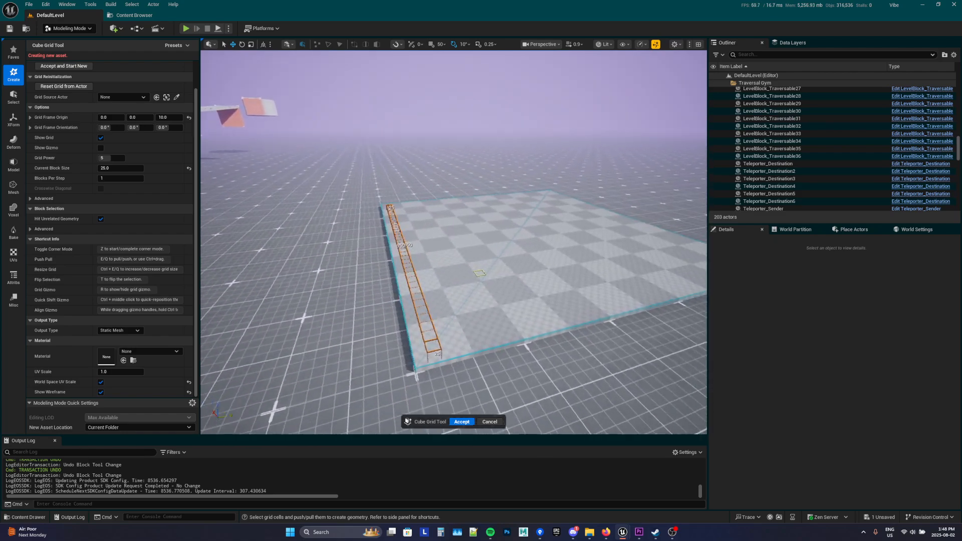
{"action": "right_click_drag", "start_coordinate": [479, 273], "coordinate": [443, 278]}
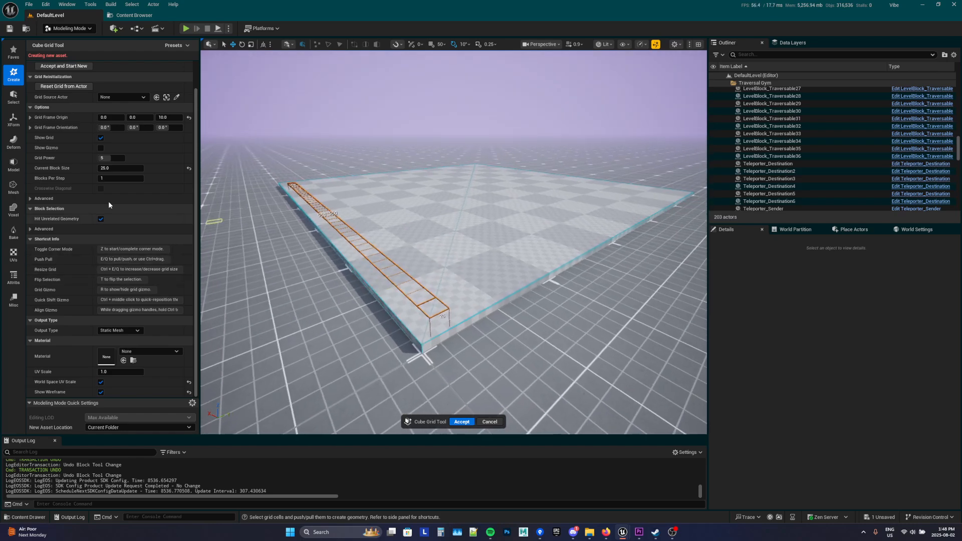
Step: Pull the edge strip up one 25-unit block, inspect the low wall, and undo the pull
{"action": "right_click_drag", "start_coordinate": [365, 265], "coordinate": [356, 227]}
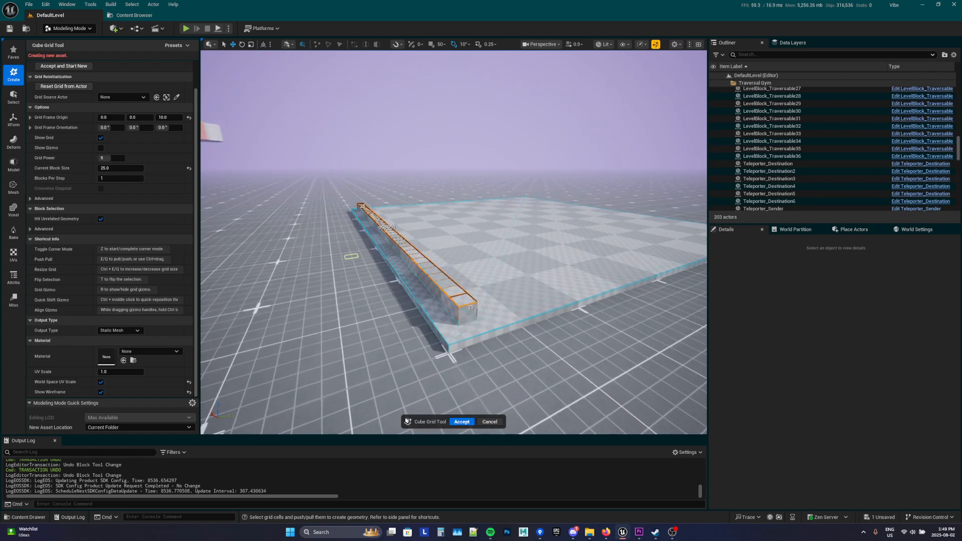
{"action": "key", "text": "d"}
{"action": "right_click_drag", "start_coordinate": [366, 261], "coordinate": [290, 255]}
{"action": "scroll", "coordinate": [366, 261], "scroll_direction": "down", "scroll_amount": 4}
{"action": "key", "text": "w"}
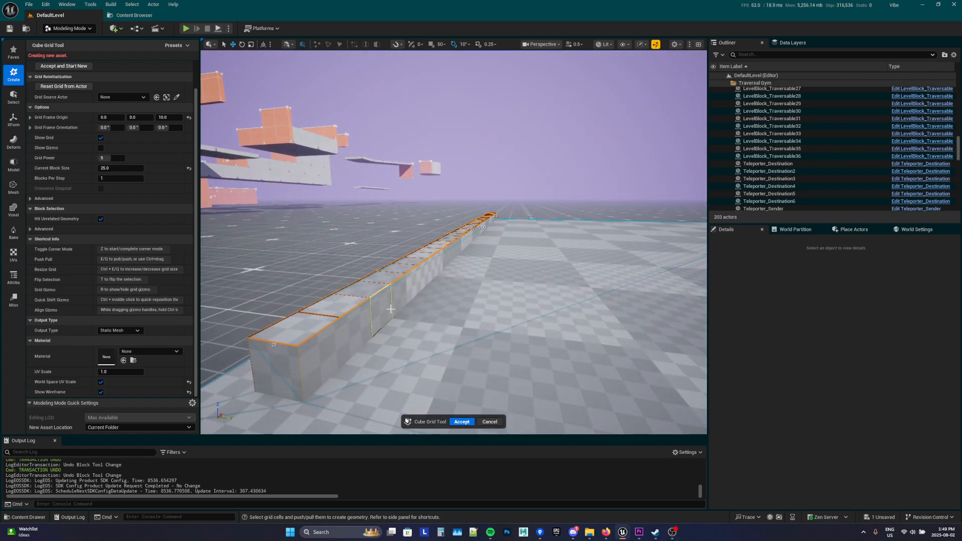
{"action": "right_click_drag", "start_coordinate": [390, 309], "coordinate": [395, 306]}
{"action": "key", "text": "ctrl+z"}
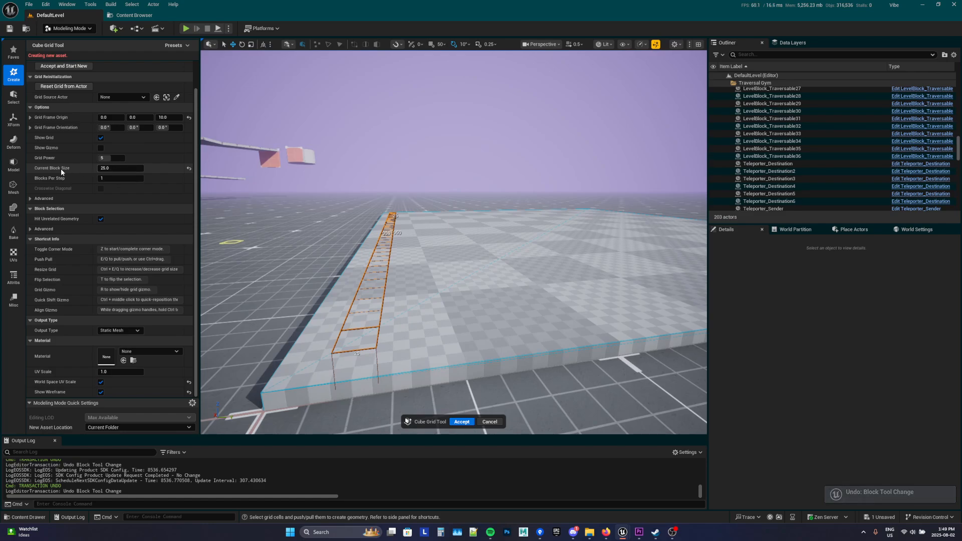
Step: Set Blocks Per Step to 25
{"action": "right_click_drag", "start_coordinate": [365, 319], "coordinate": [360, 329]}
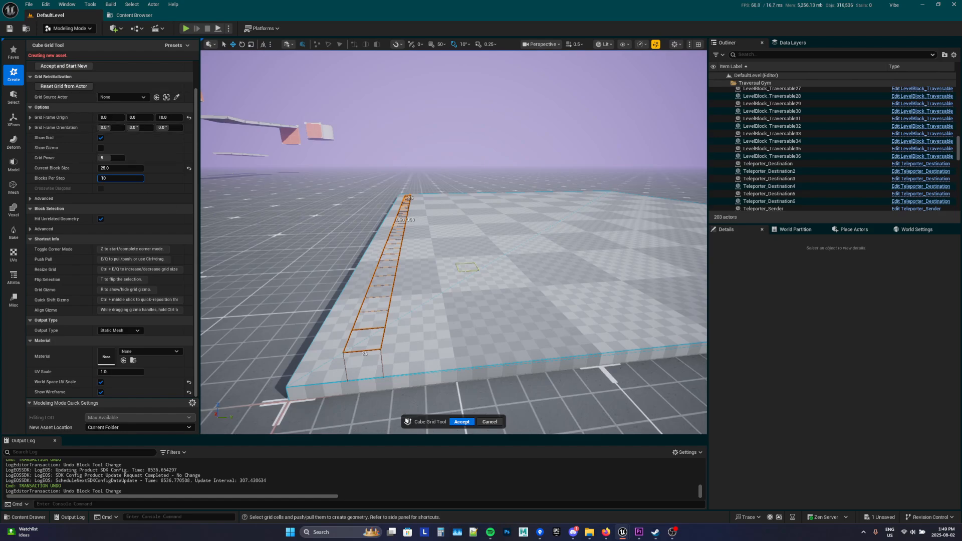
{"action": "key", "text": "a"}
{"action": "right_click_drag", "start_coordinate": [500, 258], "coordinate": [529, 267]}
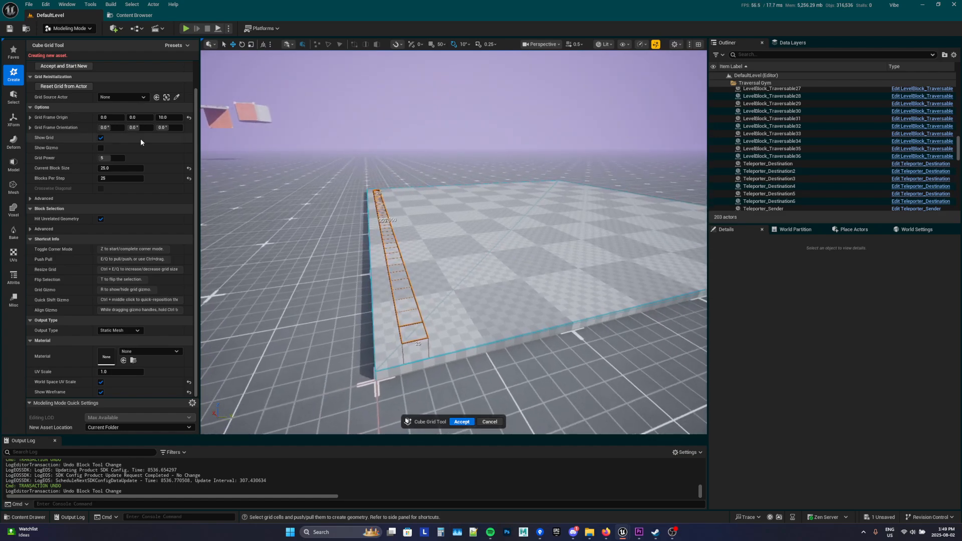
Step: Pull the edge strip up 25 blocks into a tall wall, view it from both sides, and undo the pull
{"action": "key", "text": "d"}
{"action": "right_click_drag", "start_coordinate": [401, 270], "coordinate": [455, 256]}
{"action": "key", "text": "e"}
{"action": "key", "text": "a"}
{"action": "key", "text": "a"}
{"action": "scroll", "coordinate": [466, 246], "scroll_direction": "up", "scroll_amount": 1}
{"action": "right_click_drag", "start_coordinate": [401, 241], "coordinate": [481, 253]}
{"action": "key", "text": "s"}
{"action": "key", "text": "d"}
{"action": "right_click_drag", "start_coordinate": [380, 235], "coordinate": [351, 231]}
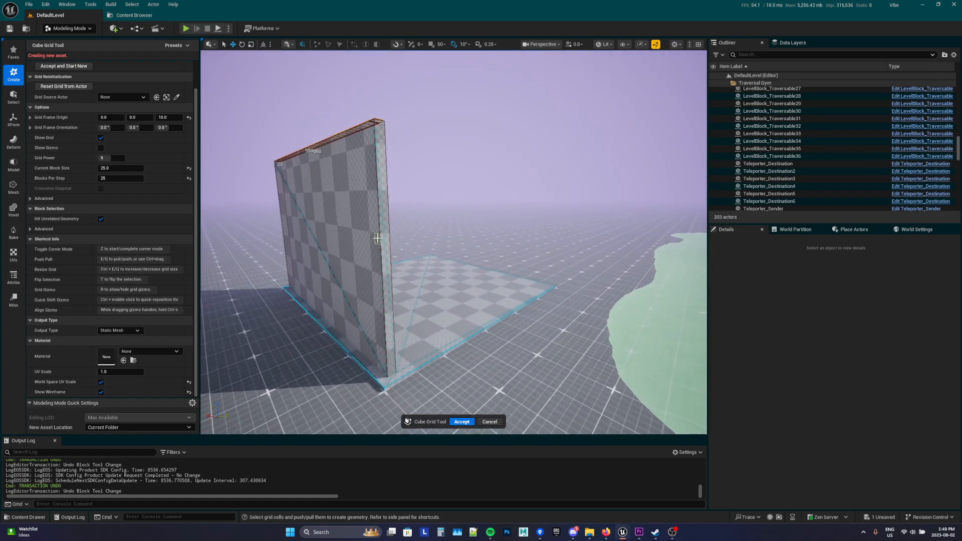
{"action": "key", "text": "ctrl+z"}
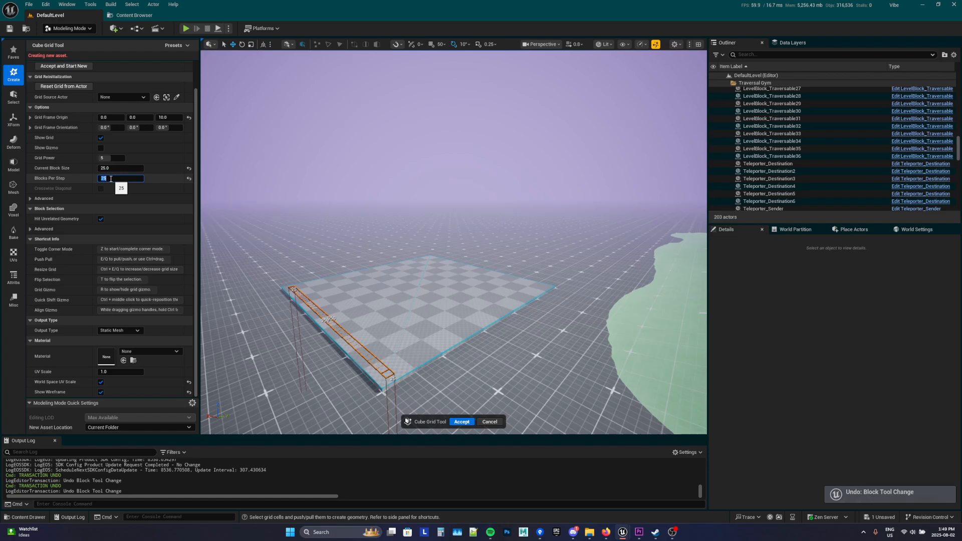
Step: Set Blocks Per Step to 15, pull the edge strip up into a wall, and undo the pull
{"action": "key", "text": "e"}
{"action": "right_click_drag", "start_coordinate": [314, 235], "coordinate": [235, 234]}
{"action": "key", "text": "d"}
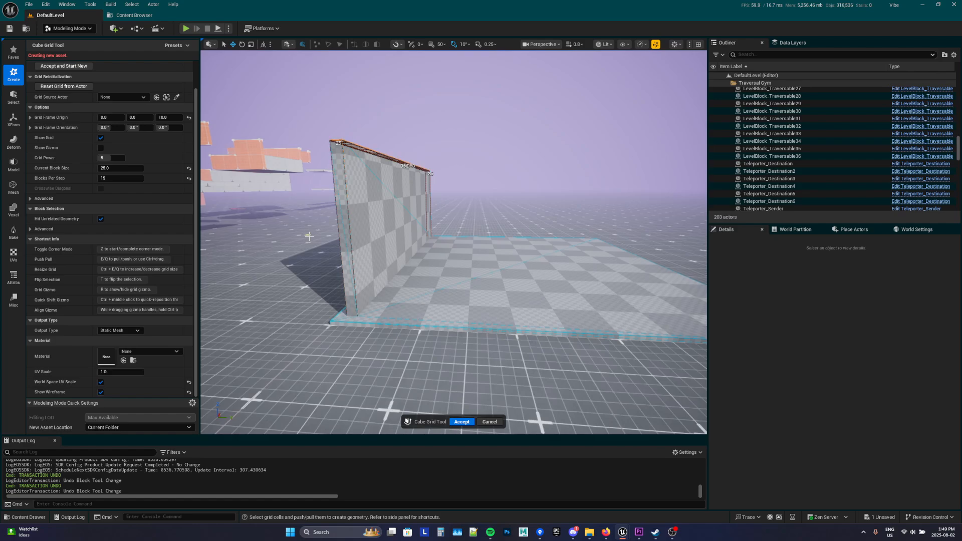
{"action": "key", "text": "a"}
{"action": "mouse_move", "coordinate": [309, 236]}
{"action": "right_mouse_down"}
{"action": "mouse_move", "coordinate": [366, 243]}
{"action": "mouse_move", "coordinate": [302, 232]}
{"action": "right_mouse_up"}
{"action": "key", "text": "d"}
{"action": "key", "text": "ctrl+z"}
Step: Set Blocks Per Step to 16 and pull the edge strip up in one step to form a wall
{"action": "left_click", "coordinate": [115, 179]}
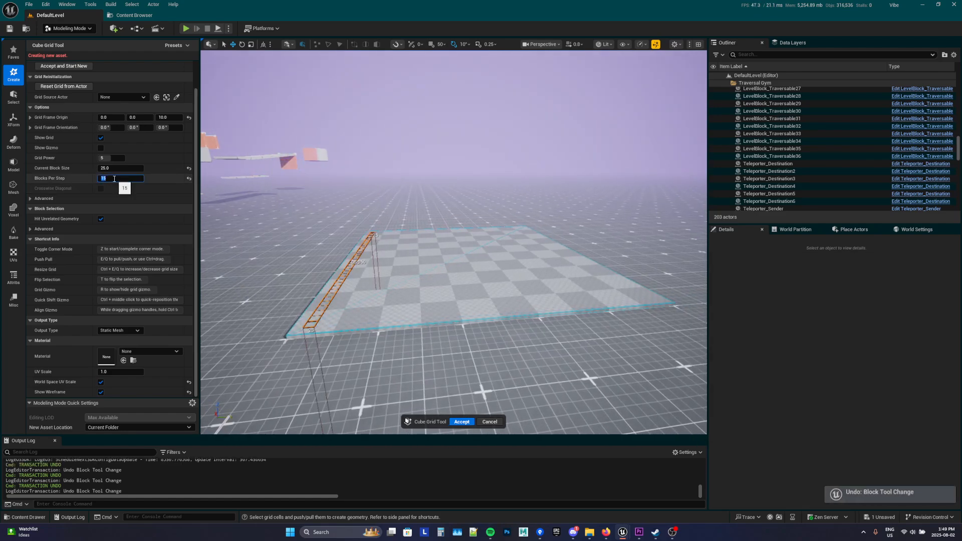
{"action": "type", "text": "16"}
{"action": "key", "text": "d"}
{"action": "key", "text": "e"}
{"action": "right_click_drag", "start_coordinate": [366, 233], "coordinate": [330, 256]}
{"action": "key", "text": "a"}
{"action": "key", "text": "d"}
{"action": "key", "text": "d"}
{"action": "key", "text": "w"}
{"action": "key", "text": "s"}
{"action": "key", "text": "a"}
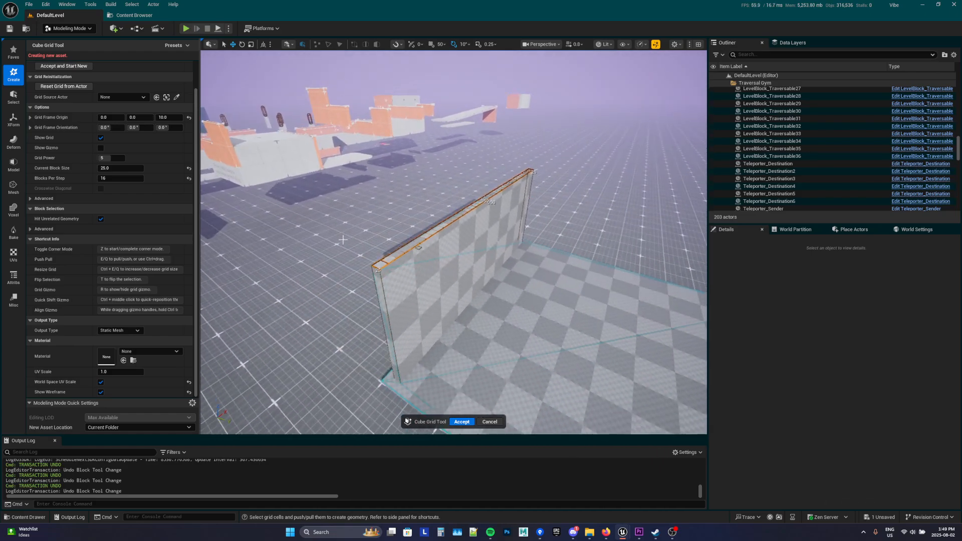
Step: Select a one-cell-wide strip along the slab's adjacent edge, starting at the end of the new wall
{"action": "key", "text": "a"}
{"action": "right_click_drag", "start_coordinate": [261, 196], "coordinate": [311, 196]}
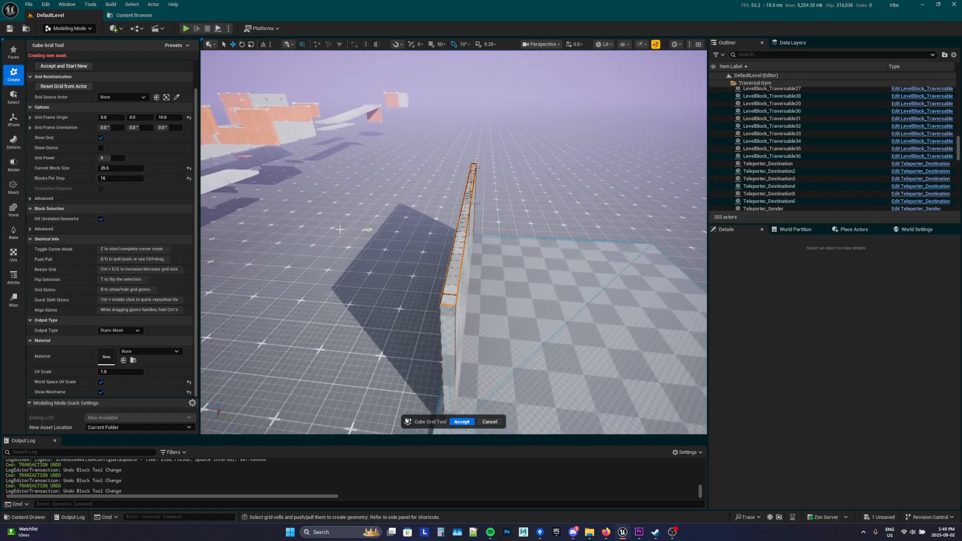
{"action": "key", "text": "d"}
{"action": "right_click_drag", "start_coordinate": [396, 236], "coordinate": [407, 267]}
{"action": "key", "text": "w"}
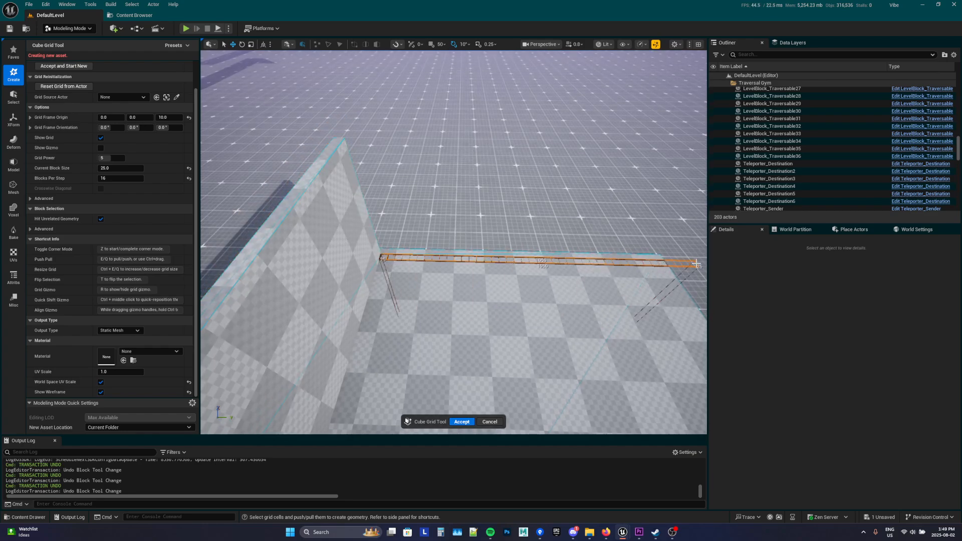
Step: Pull the selected strip up 16 blocks into a second wall and select a one-cell-wide strip along the slab's third edge
{"action": "key", "text": "e"}
{"action": "right_click_drag", "start_coordinate": [657, 346], "coordinate": [702, 340]}
{"action": "key", "text": "s"}
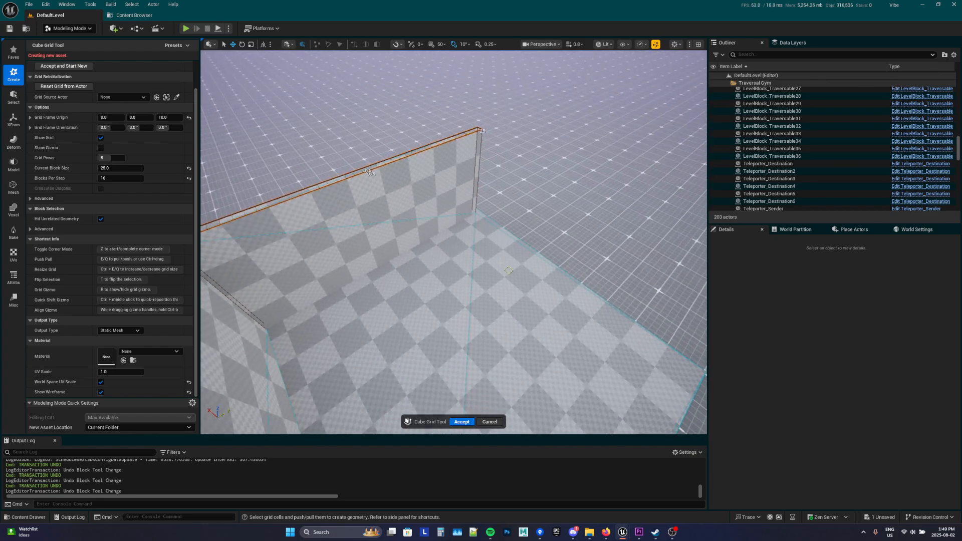
{"action": "right_click_drag", "start_coordinate": [617, 323], "coordinate": [694, 343]}
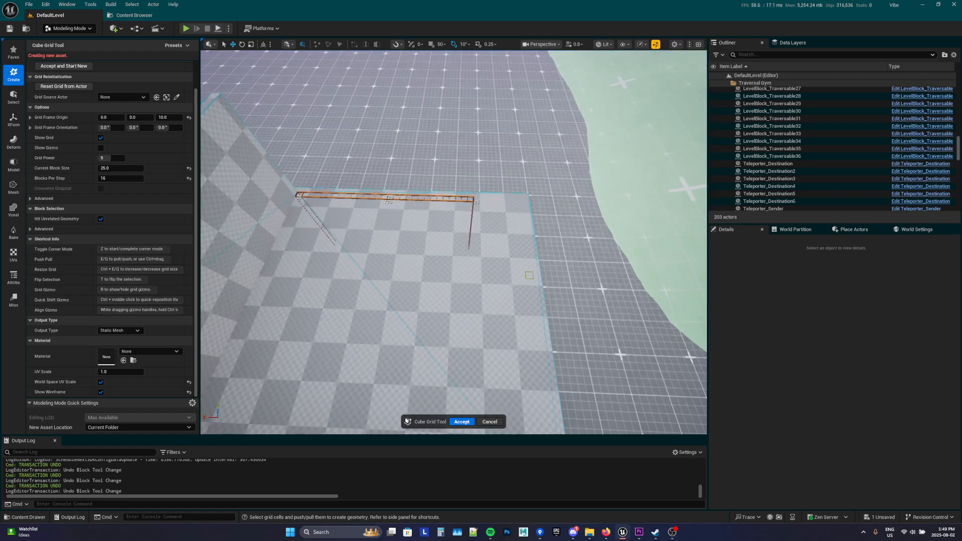
Step: Reset Blocks Per Step to its default of 1 and pull the third edge strip up block by block to wall height
{"action": "right_click_drag", "start_coordinate": [512, 210], "coordinate": [347, 168]}
{"action": "key", "text": "s"}
{"action": "key", "text": "d"}
{"action": "key", "text": "w"}
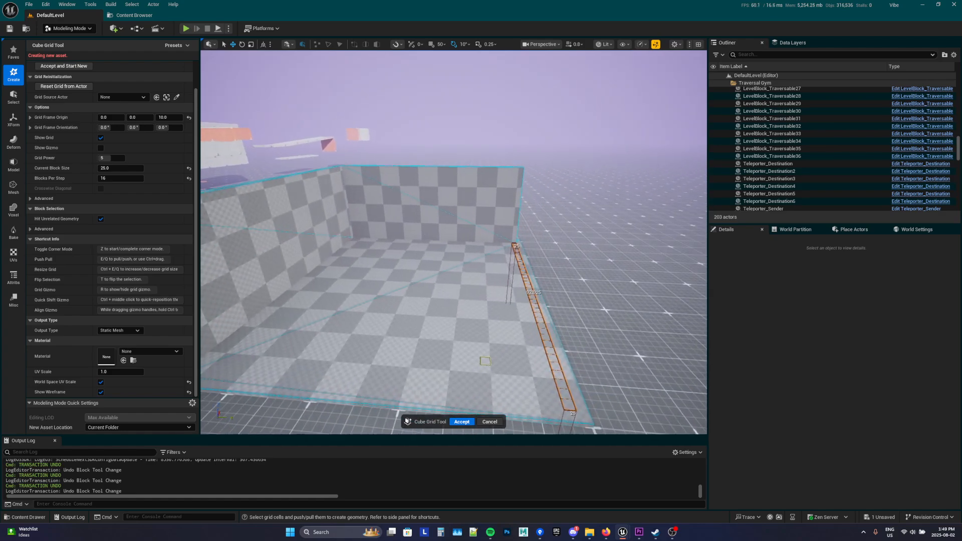
{"action": "left_click", "coordinate": [189, 178]}
{"action": "key", "text": "a"}
{"action": "right_click_drag", "start_coordinate": [387, 240], "coordinate": [494, 244]}
{"action": "key", "text": "e"}
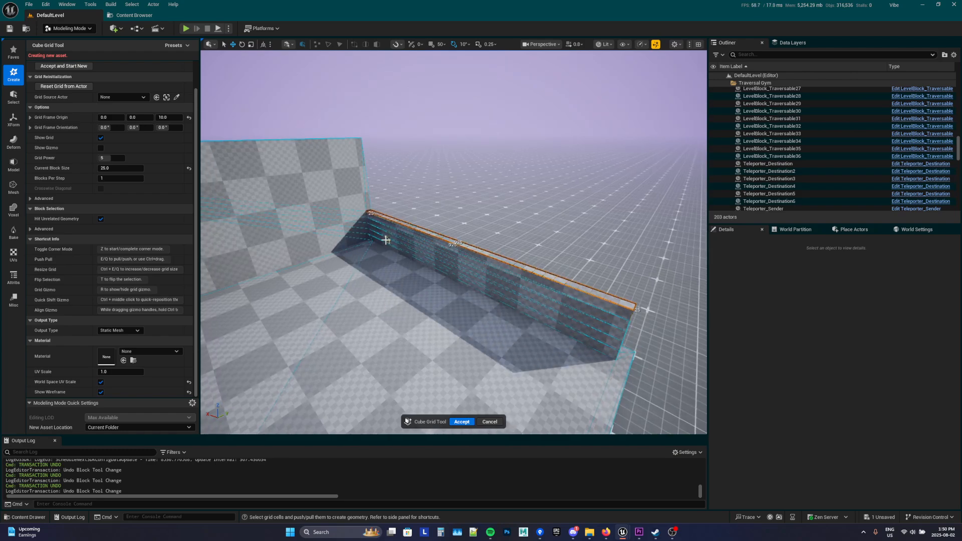
{"action": "key", "text": "e"}
{"action": "key", "text": "e"}
{"action": "key", "text": "e"}
{"action": "key", "text": "e"}
{"action": "key", "text": "e"}
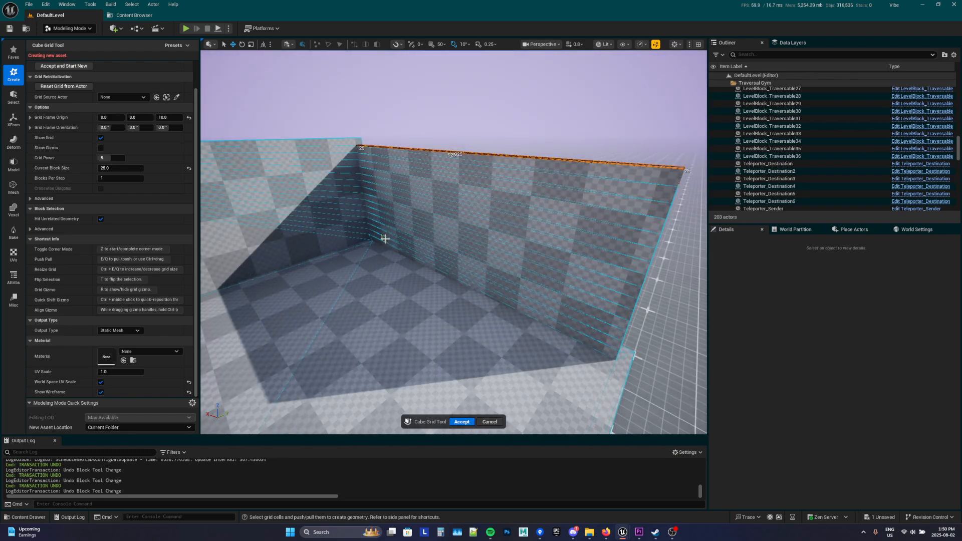
Step: Inspect the wireframe lines on both sides of the block-by-block wall, and undo its pulls
{"action": "right_click_drag", "start_coordinate": [385, 239], "coordinate": [302, 239]}
{"action": "key", "text": "s"}
{"action": "key", "text": "d"}
{"action": "key", "text": "d"}
{"action": "right_click_drag", "start_coordinate": [452, 246], "coordinate": [260, 245]}
{"action": "key", "text": "a"}
{"action": "right_click_drag", "start_coordinate": [414, 339], "coordinate": [552, 339]}
{"action": "key", "text": "s"}
{"action": "key", "text": "a"}
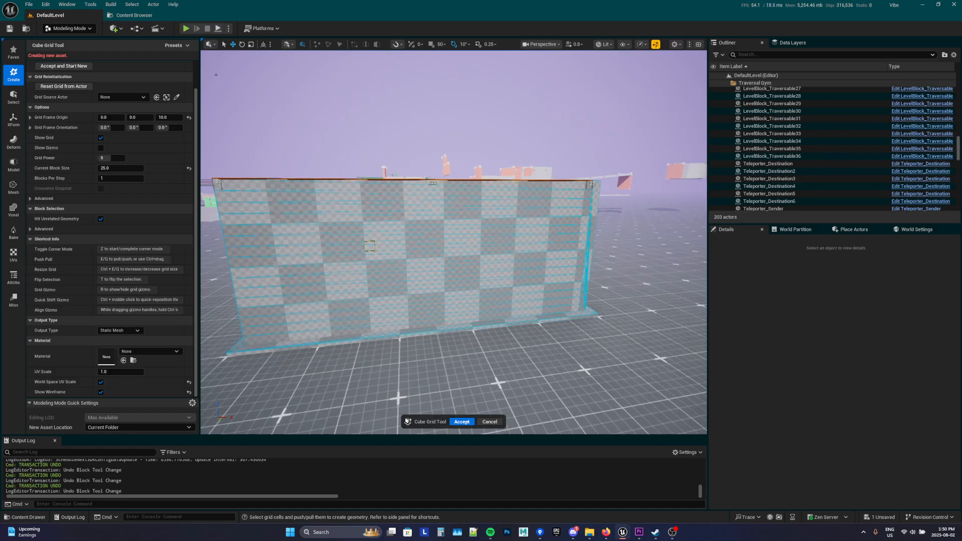
{"action": "key", "text": "a"}
{"action": "right_click_drag", "start_coordinate": [415, 254], "coordinate": [489, 232]}
{"action": "key", "text": "d"}
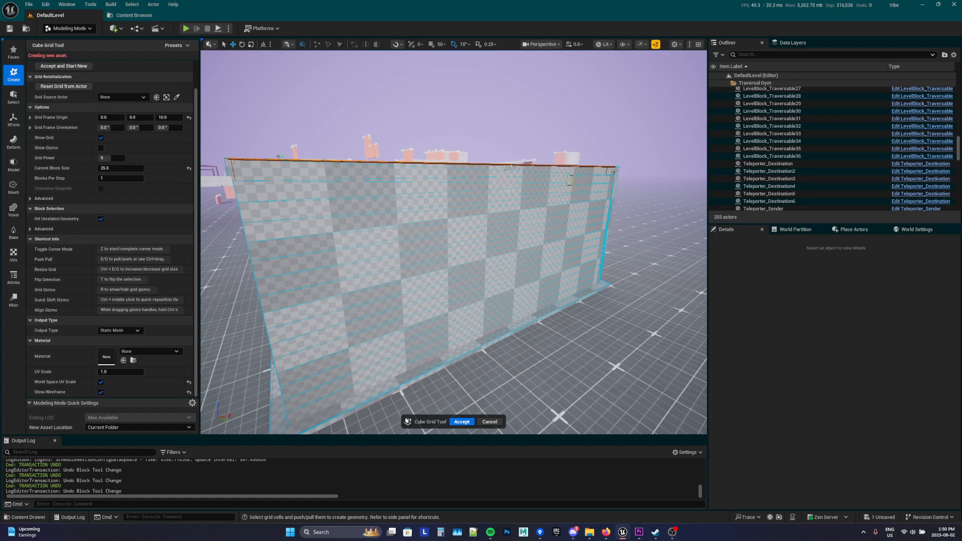
{"action": "key", "text": "ctrl+z"}
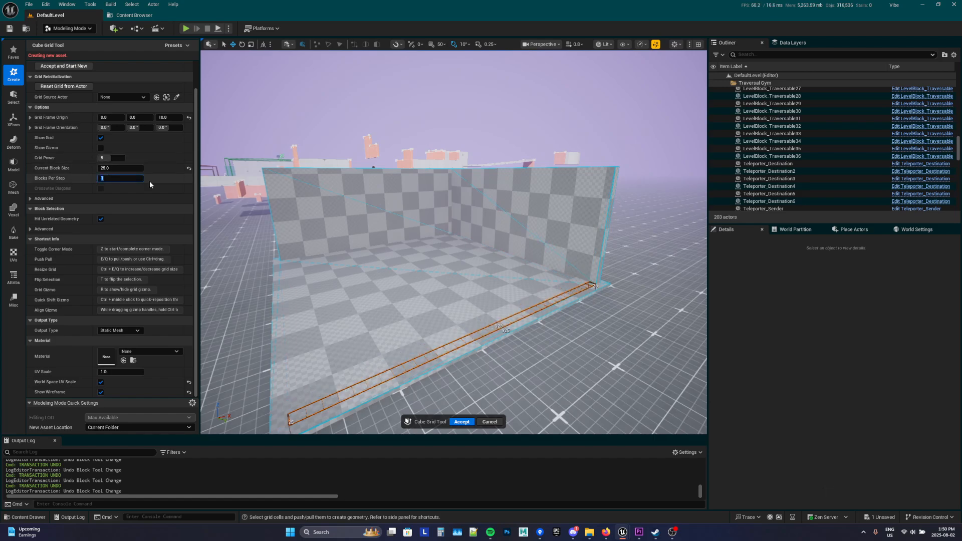
Step: Set Blocks Per Step to 16 and pull up strips along the slab's two remaining edges to enclose it with walls
{"action": "key", "text": "s"}
{"action": "right_click_drag", "start_coordinate": [324, 206], "coordinate": [376, 263]}
{"action": "key", "text": "e"}
{"action": "key", "text": "a"}
{"action": "key", "text": "s"}
{"action": "key", "text": "d"}
{"action": "key", "text": "s"}
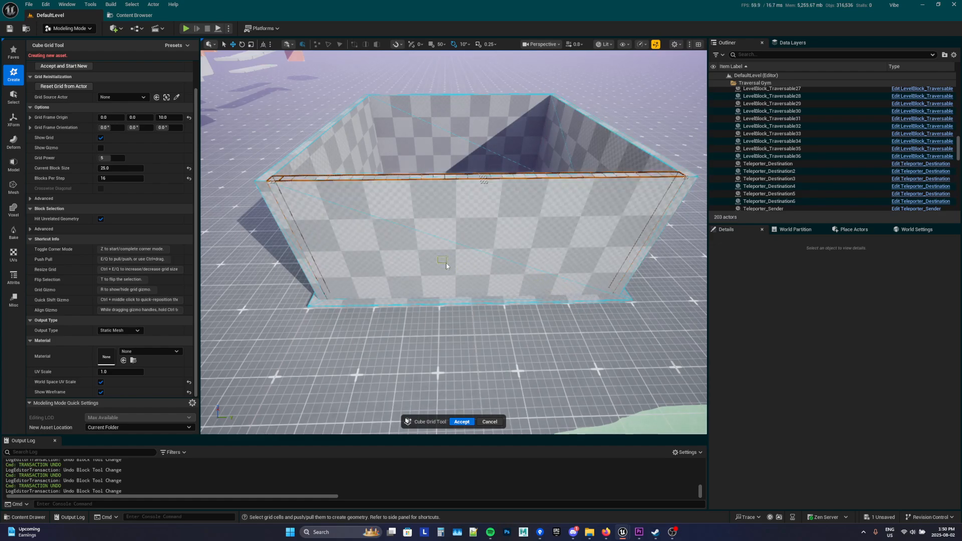
{"action": "right_click_drag", "start_coordinate": [446, 265], "coordinate": [423, 268]}
{"action": "key", "text": "a"}
{"action": "key", "text": "w"}
{"action": "key", "text": "s"}
{"action": "key", "text": "s"}
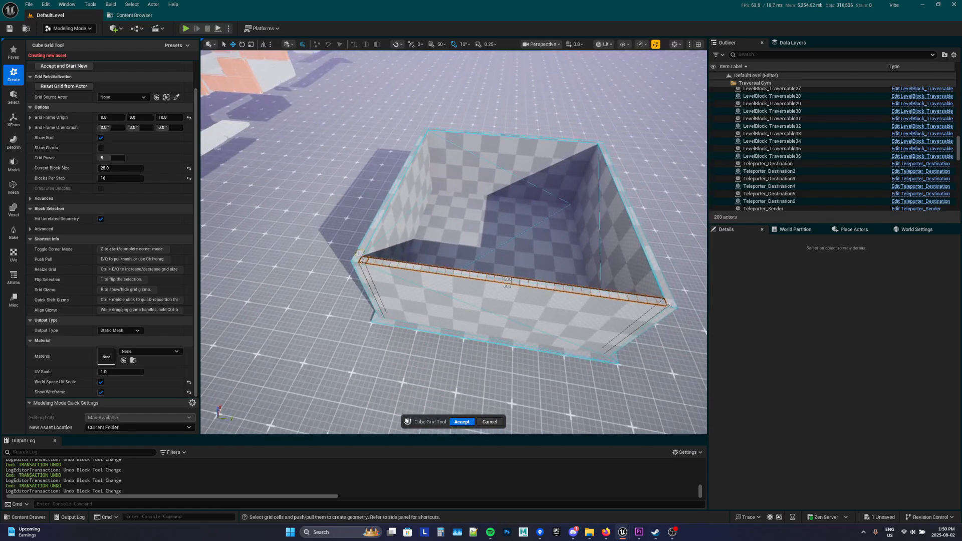
Step: With the whole level in view, shift the Grid Frame Origin along X to 3000
{"action": "key", "text": "a"}
{"action": "right_click_drag", "start_coordinate": [354, 259], "coordinate": [451, 359]}
{"action": "key", "text": "a"}
{"action": "key", "text": "d"}
{"action": "key", "text": "a"}
{"action": "key", "text": "d"}
{"action": "scroll", "coordinate": [434, 278], "scroll_direction": "up", "scroll_amount": 5}
{"action": "key", "text": "w"}
{"action": "key", "text": "e"}
{"action": "scroll", "coordinate": [435, 279], "scroll_direction": "up", "scroll_amount": 3}
{"action": "key", "text": "s"}
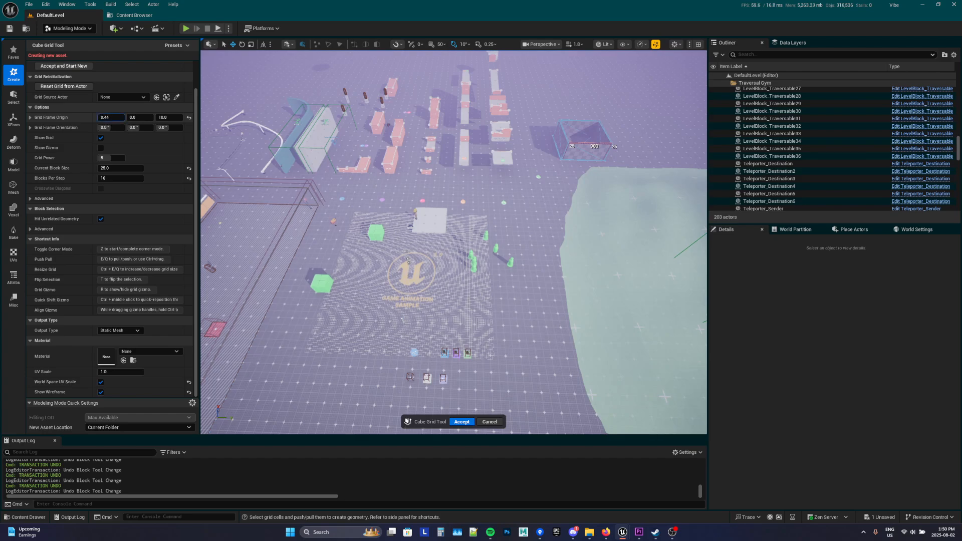
{"action": "left_click_drag", "start_coordinate": [111, 117], "coordinate": [137, 117]}
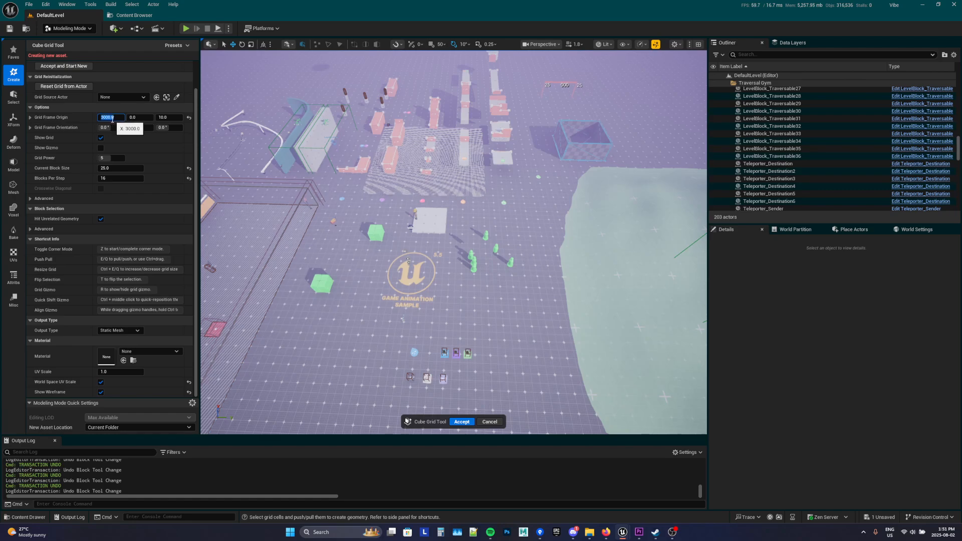
{"action": "key", "text": "Return"}
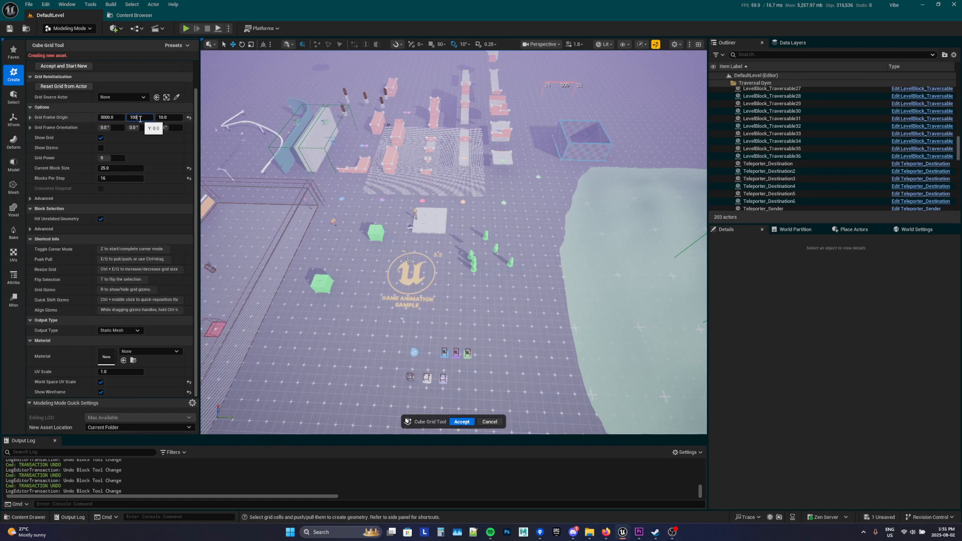
Step: Shift the Grid Frame Origin along Y to 1000, 2000 and finally 3000, moving the grid around the walled box
{"action": "left_click", "coordinate": [140, 119]}
{"action": "type", "text": "1000"}
{"action": "key", "text": "Return"}
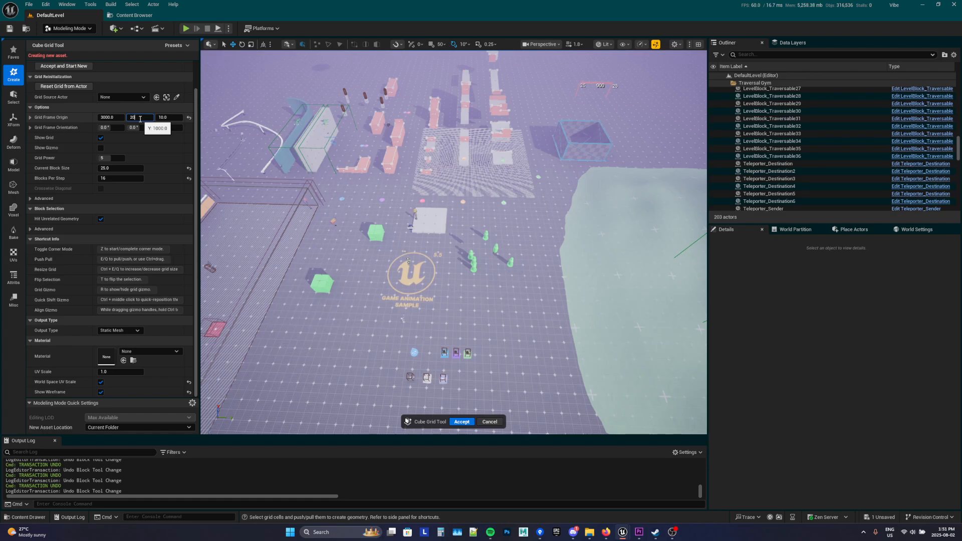
{"action": "key", "text": "Return"}
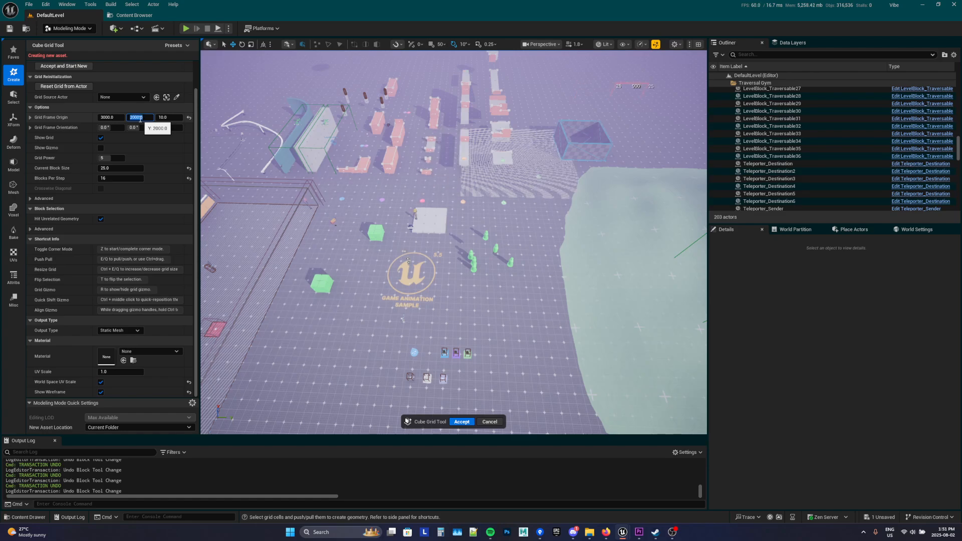
{"action": "key", "text": "Return"}
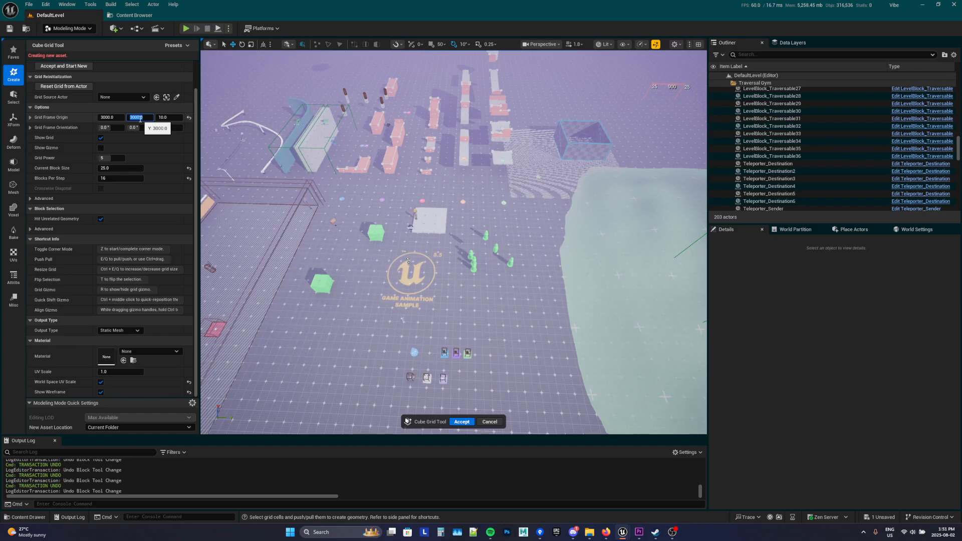
Step: Examine the walled box and the repositioned grid around it from several sides
{"action": "key", "text": "w"}
{"action": "right_click_drag", "start_coordinate": [340, 108], "coordinate": [130, 55]}
{"action": "scroll", "coordinate": [340, 109], "scroll_direction": "down", "scroll_amount": 3}
{"action": "key", "text": "w"}
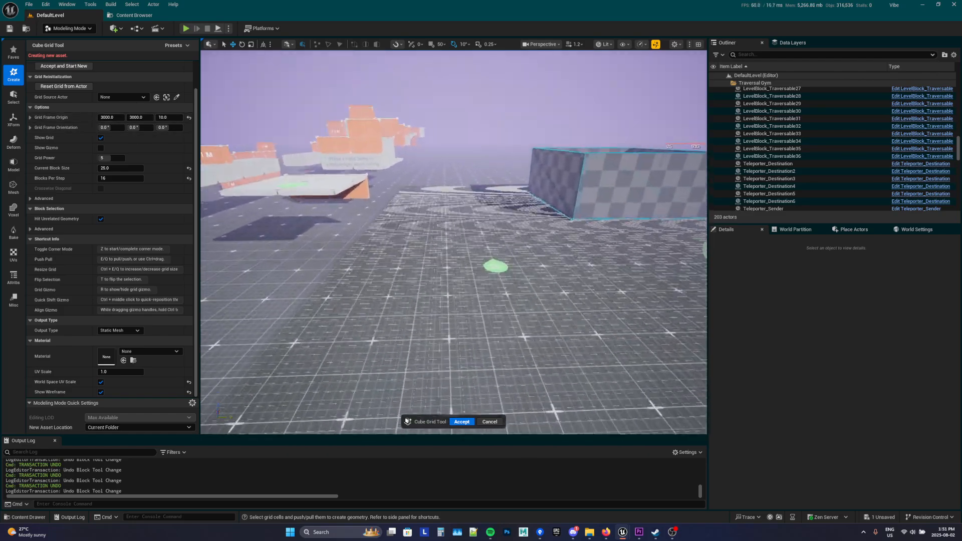
{"action": "right_click_drag", "start_coordinate": [454, 240], "coordinate": [469, 291]}
{"action": "key", "text": "d"}
{"action": "key", "text": "w"}
{"action": "right_click_drag", "start_coordinate": [459, 232], "coordinate": [375, 223]}
{"action": "scroll", "coordinate": [423, 188], "scroll_direction": "down", "scroll_amount": 4}
{"action": "key", "text": "s"}
{"action": "scroll", "coordinate": [384, 235], "scroll_direction": "up", "scroll_amount": 5}
{"action": "key", "text": "w"}
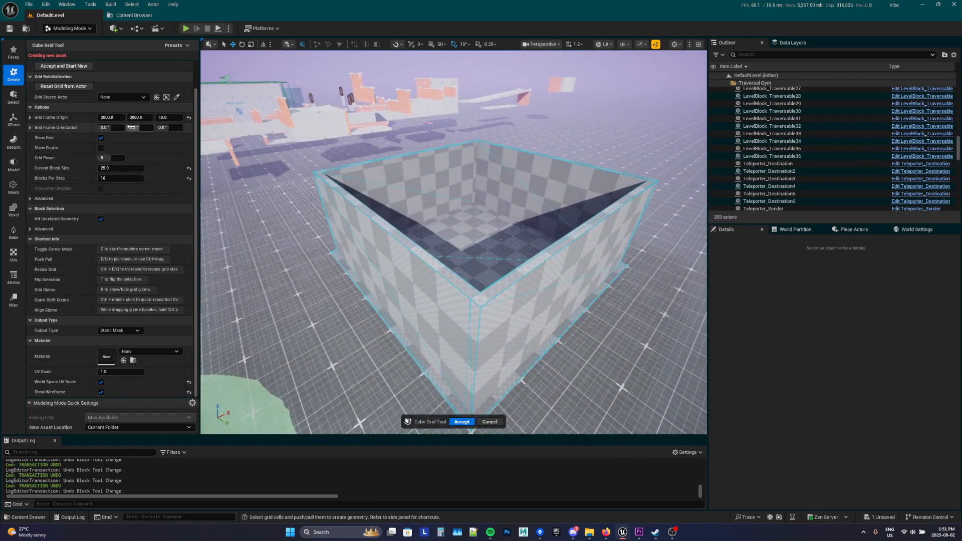
{"action": "key", "text": "s"}
{"action": "key", "text": "a"}
{"action": "right_click_drag", "start_coordinate": [319, 207], "coordinate": [396, 207]}
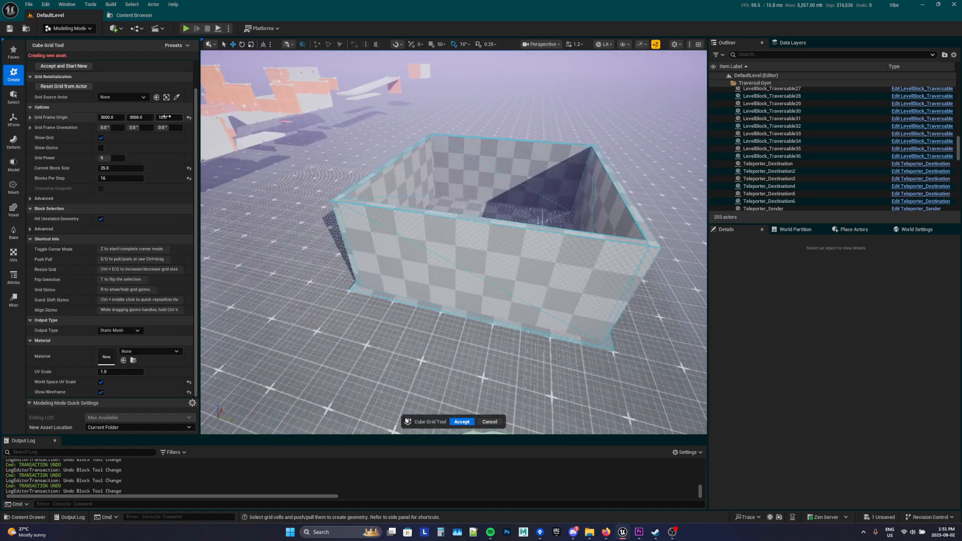
Step: Raise the Grid Frame Origin's Z to about 436.39 and compare the grid plane with the wall tops
{"action": "left_click_drag", "start_coordinate": [169, 117], "coordinate": [210, 117]}
{"action": "key", "text": "w"}
{"action": "right_click_drag", "start_coordinate": [381, 156], "coordinate": [351, 145]}
{"action": "scroll", "coordinate": [381, 157], "scroll_direction": "down", "scroll_amount": 5}
{"action": "key", "text": "e"}
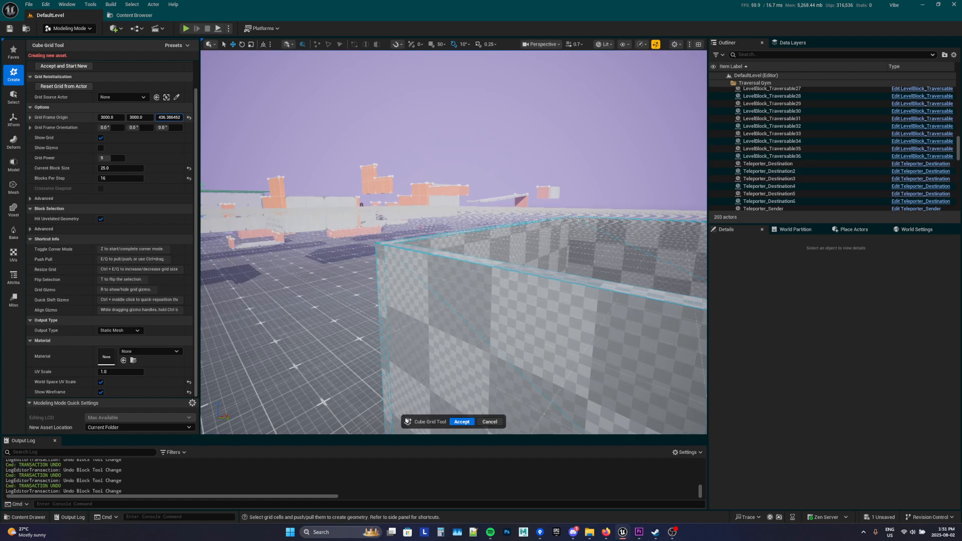
{"action": "key", "text": "a"}
{"action": "right_click_drag", "start_coordinate": [331, 156], "coordinate": [432, 154]}
{"action": "scroll", "coordinate": [331, 156], "scroll_direction": "down", "scroll_amount": 2}
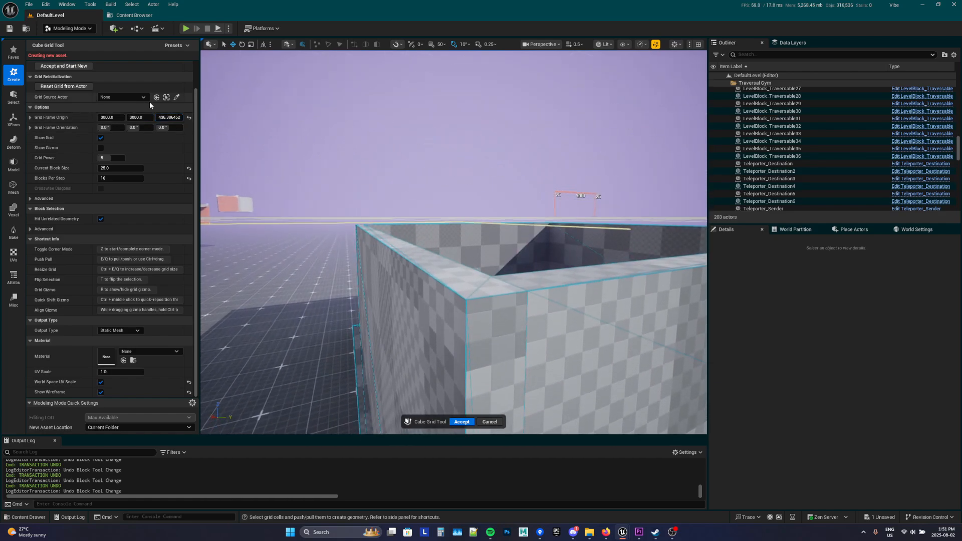
Step: Lower the Grid Frame Origin's Z to about 419.15 and check the grid against the box's outer corner
{"action": "left_click_drag", "start_coordinate": [169, 117], "coordinate": [161, 117]}
{"action": "key", "text": "a"}
{"action": "right_click_drag", "start_coordinate": [251, 155], "coordinate": [280, 167]}
{"action": "key", "text": "q"}
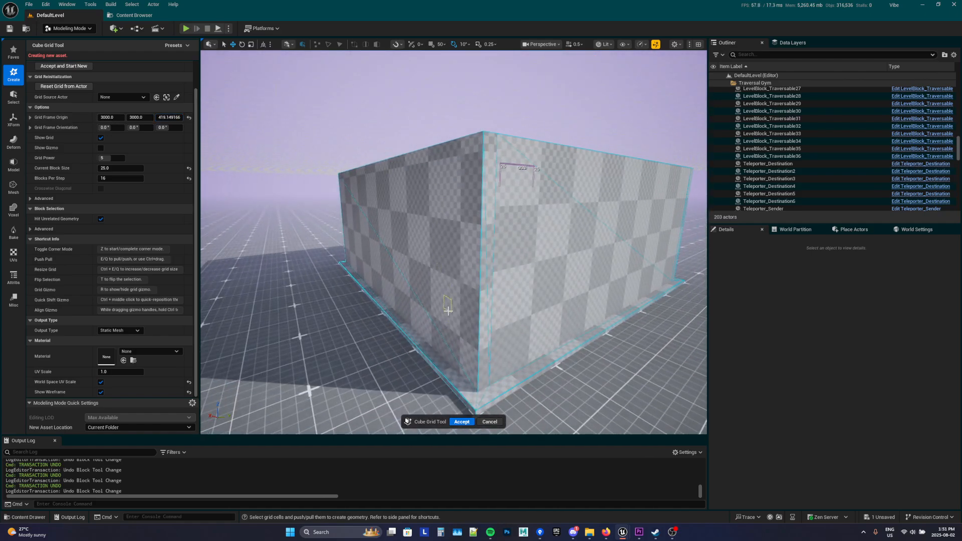
{"action": "key", "text": "d"}
{"action": "mouse_move", "coordinate": [448, 311]}
{"action": "right_mouse_down"}
{"action": "mouse_move", "coordinate": [453, 329]}
{"action": "mouse_move", "coordinate": [449, 311]}
{"action": "right_mouse_up"}
{"action": "key", "text": "d"}
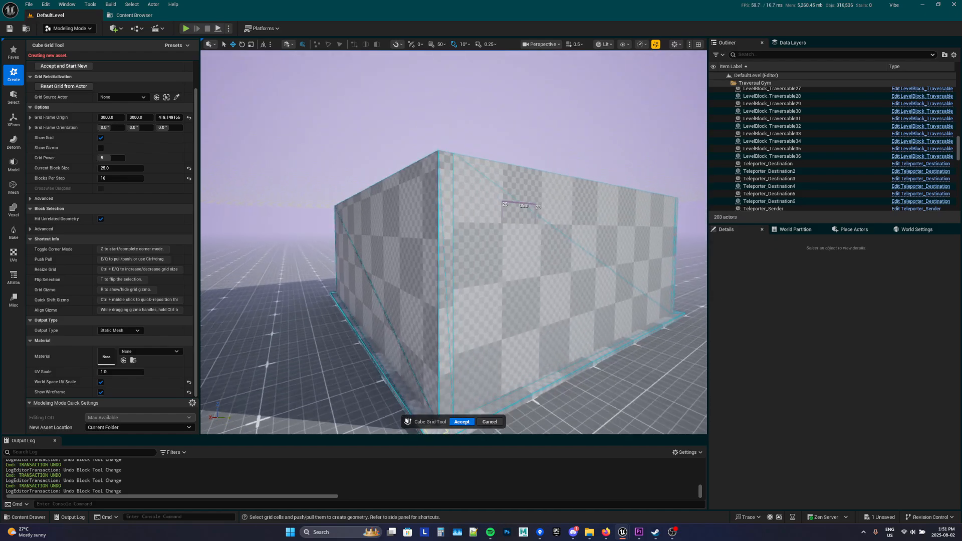
{"action": "key", "text": "e"}
{"action": "right_click_drag", "start_coordinate": [481, 361], "coordinate": [499, 400]}
{"action": "key", "text": "q"}
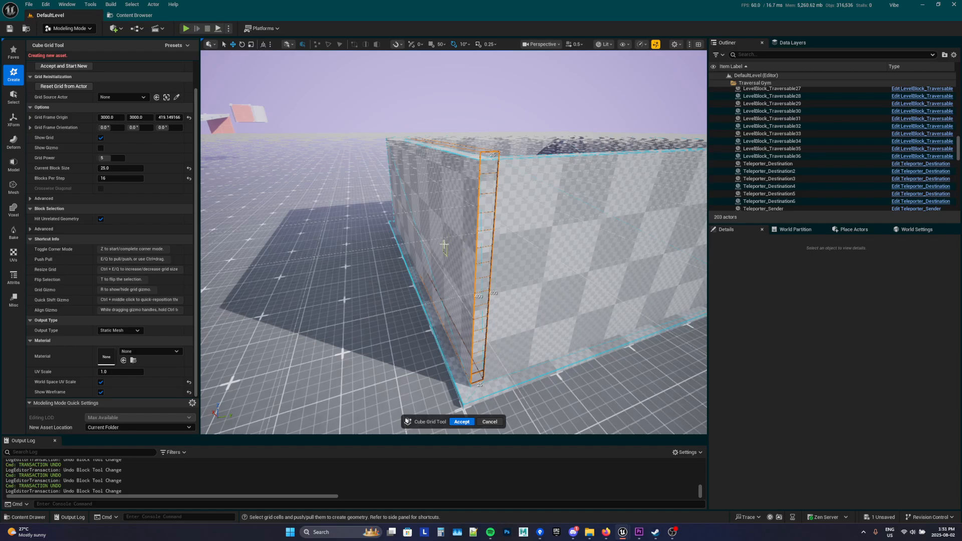
Step: Set the Grid Frame Origin's Z to 410 to place the grid at the wall-top level
{"action": "left_click", "coordinate": [169, 117]}
{"action": "type", "text": "4"}
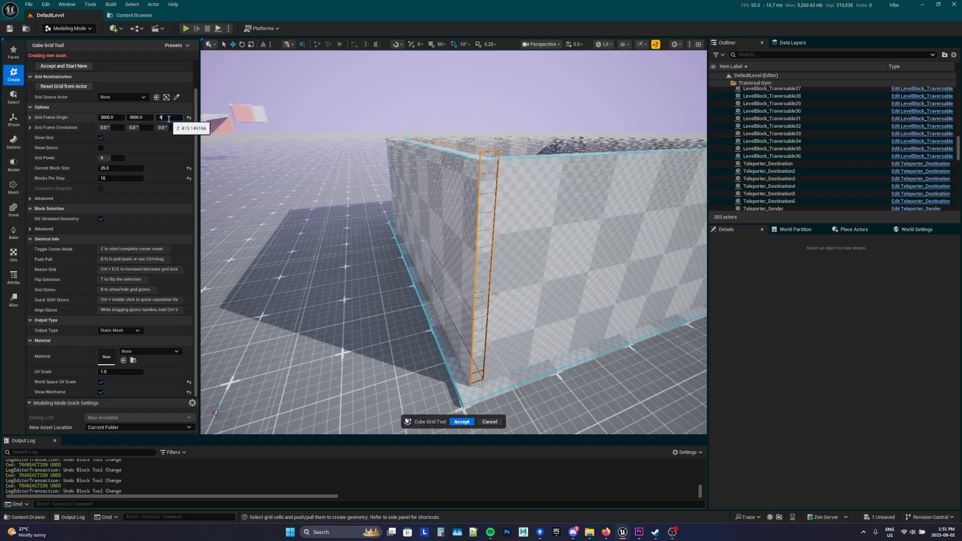
{"action": "type", "text": "10"}
{"action": "key", "text": "Return"}
{"action": "right_click_drag", "start_coordinate": [380, 215], "coordinate": [328, 266]}
{"action": "scroll", "coordinate": [396, 218], "scroll_direction": "up", "scroll_amount": 3}
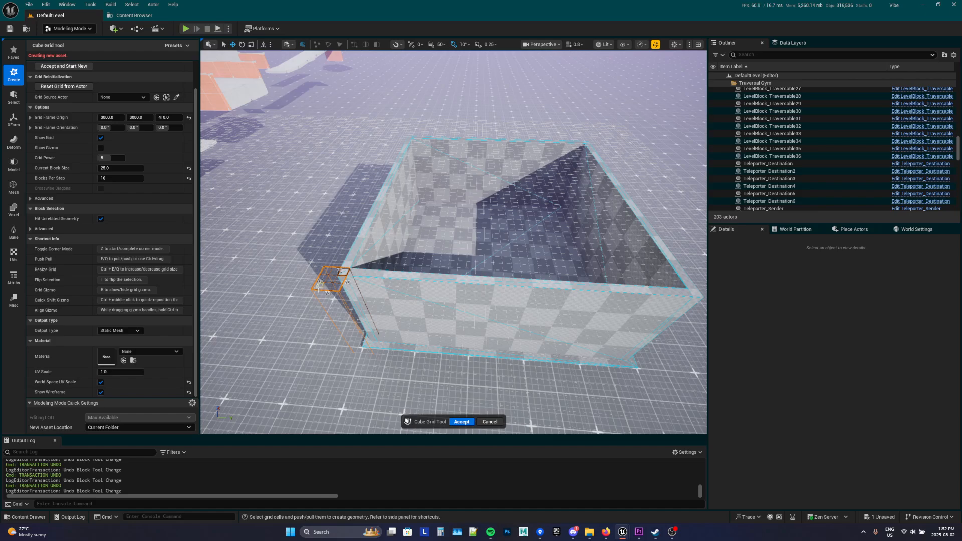
Step: Examine grid cells selected beside the box's outer corner from above, below and several sides
{"action": "right_click_drag", "start_coordinate": [319, 287], "coordinate": [393, 238]}
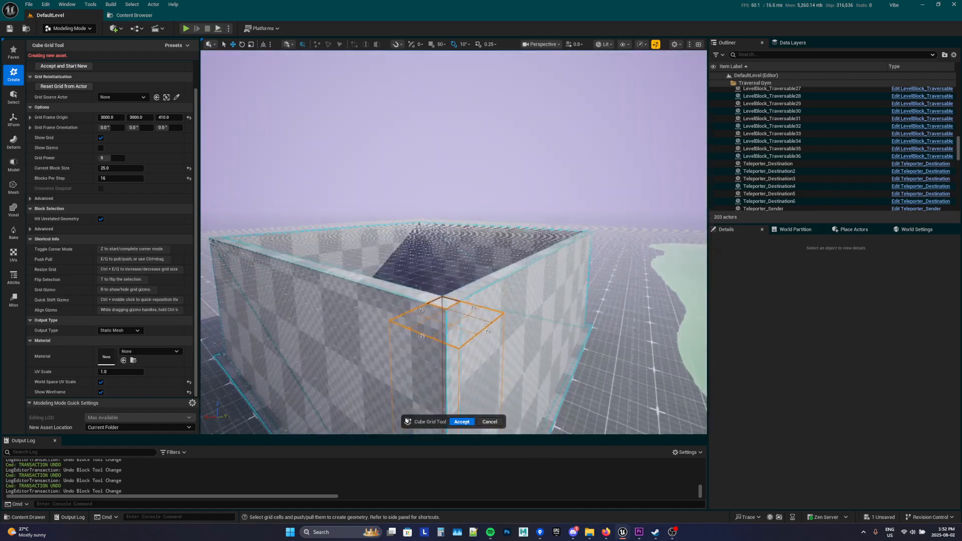
{"action": "right_click_drag", "start_coordinate": [392, 278], "coordinate": [489, 357]}
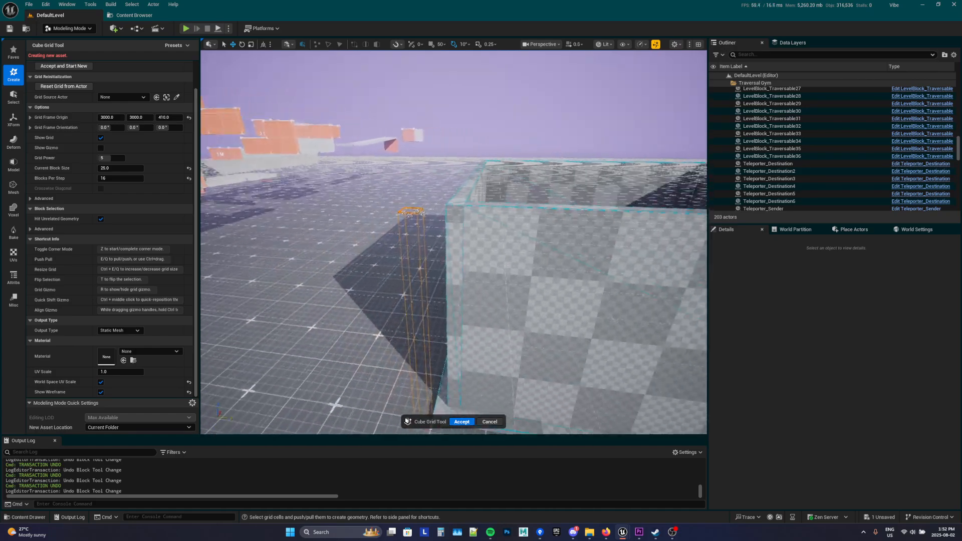
{"action": "right_click_drag", "start_coordinate": [496, 321], "coordinate": [497, 347]}
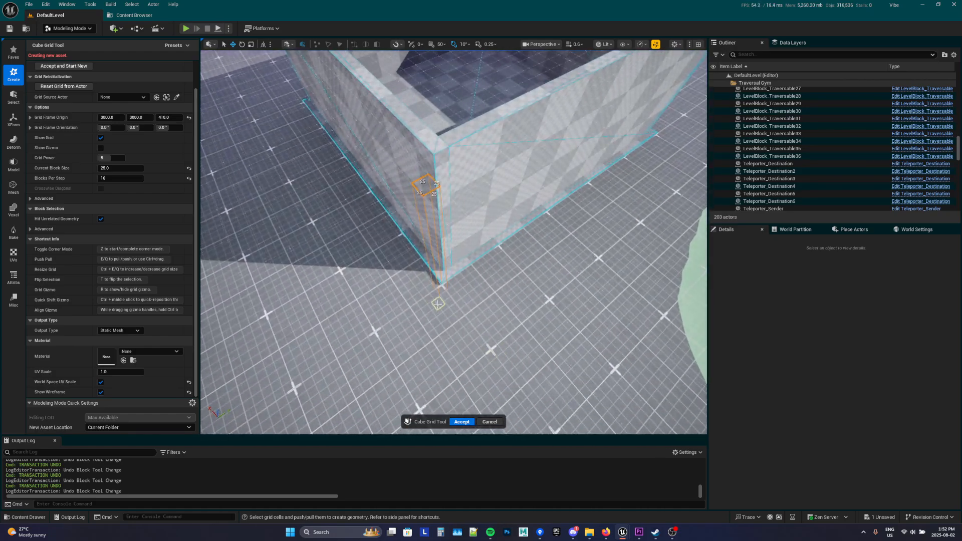
{"action": "right_click_drag", "start_coordinate": [438, 304], "coordinate": [378, 238]}
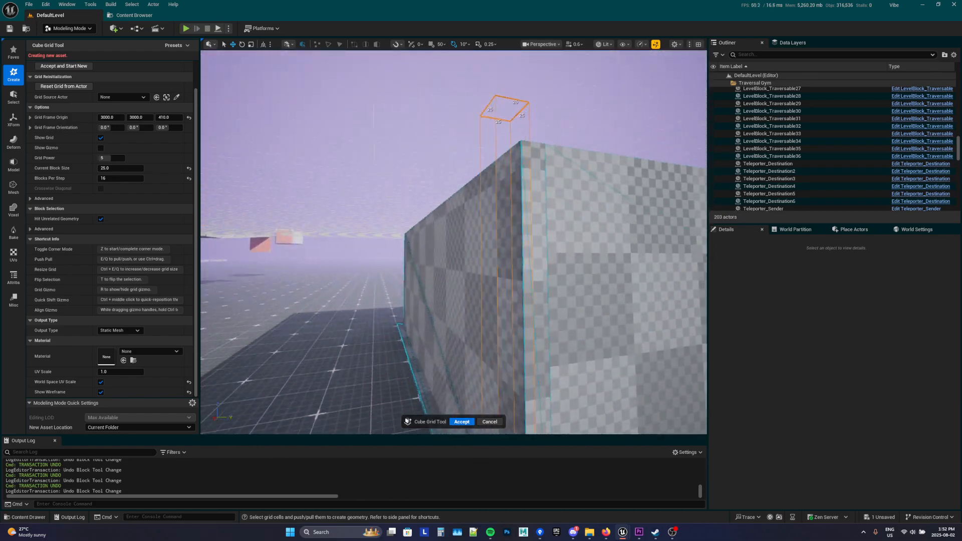
{"action": "right_click_drag", "start_coordinate": [445, 290], "coordinate": [461, 273]}
{"action": "scroll", "coordinate": [438, 318], "scroll_direction": "down", "scroll_amount": 4}
{"action": "scroll", "coordinate": [456, 221], "scroll_direction": "up", "scroll_amount": 7}
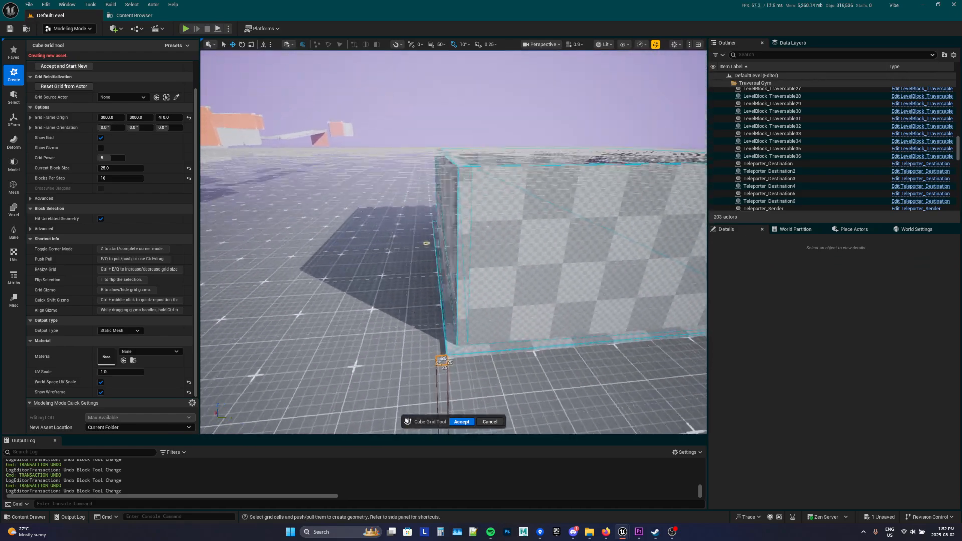
{"action": "right_click_drag", "start_coordinate": [447, 216], "coordinate": [516, 171]}
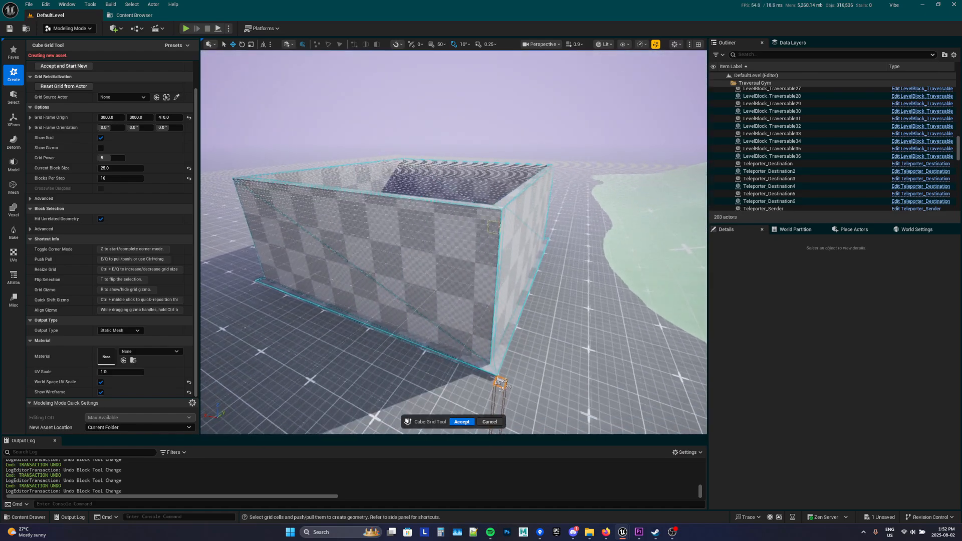
{"action": "right_click_drag", "start_coordinate": [435, 236], "coordinate": [444, 263]}
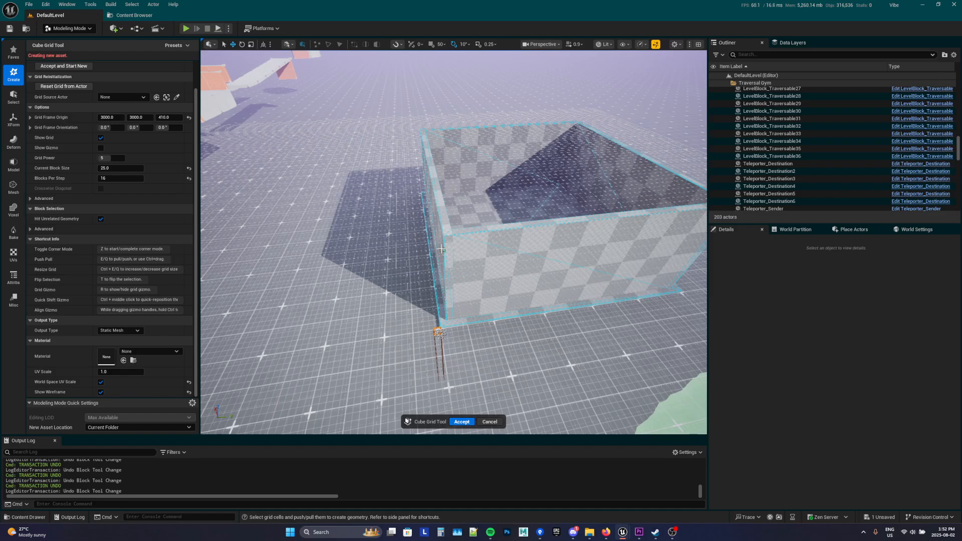
{"action": "right_click_drag", "start_coordinate": [441, 249], "coordinate": [401, 211]}
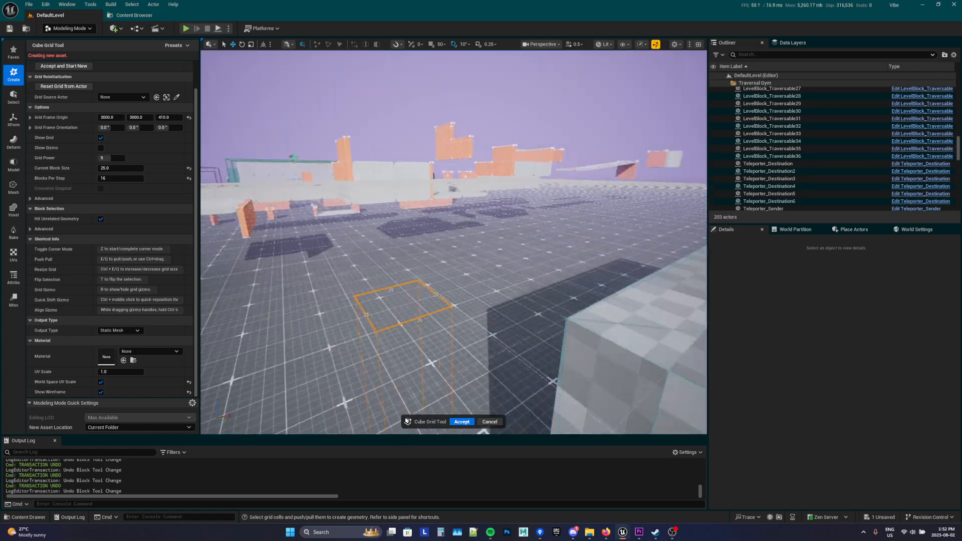
{"action": "right_click_drag", "start_coordinate": [441, 300], "coordinate": [519, 333]}
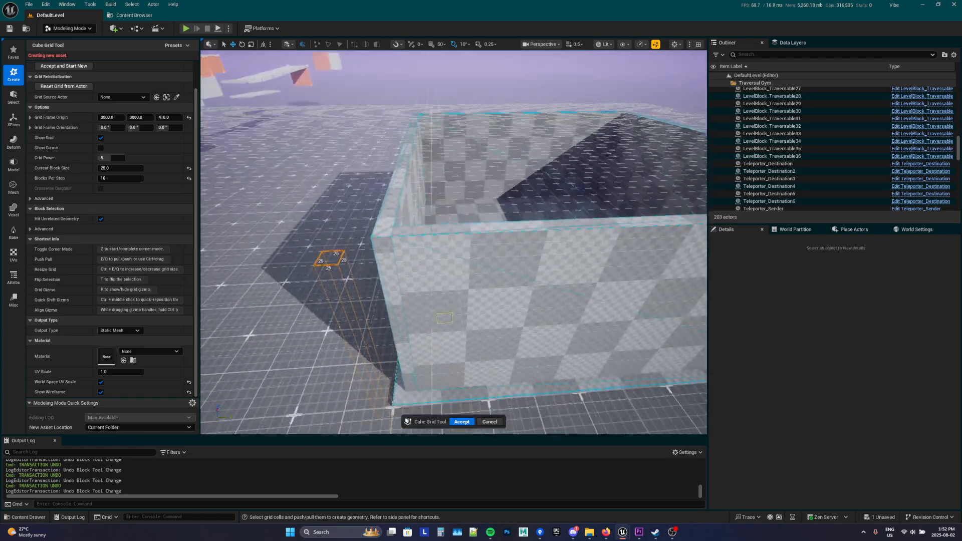
Step: Reset Blocks Per Step to 1 and extend the selection from the outer corner across the box to the opposite corner
{"action": "scroll", "coordinate": [373, 252], "scroll_direction": "up", "scroll_amount": 4}
{"action": "right_click_drag", "start_coordinate": [373, 252], "coordinate": [295, 296]}
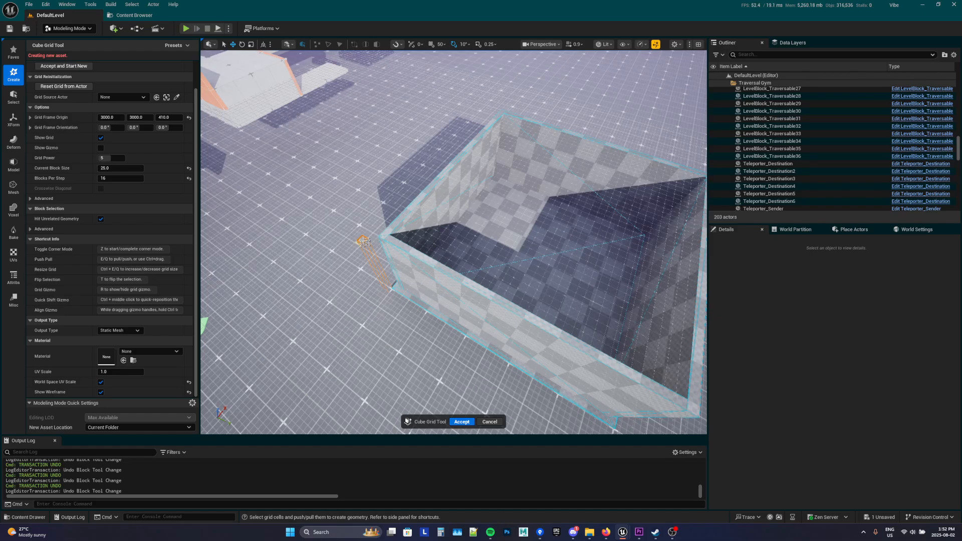
{"action": "left_click", "coordinate": [188, 178]}
{"action": "key", "text": "d"}
{"action": "right_click_drag", "start_coordinate": [201, 184], "coordinate": [38, 195]}
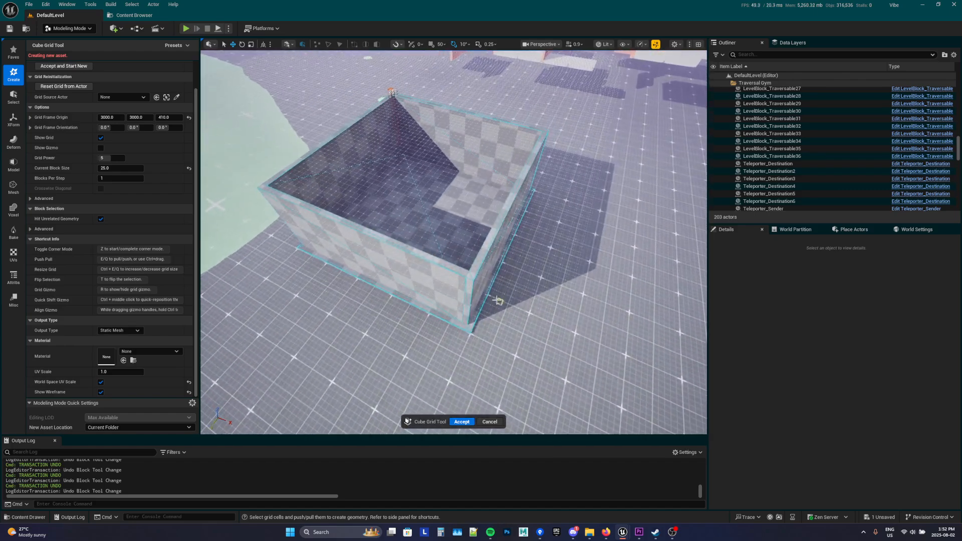
{"action": "left_click", "coordinate": [480, 294], "text": "shift"}
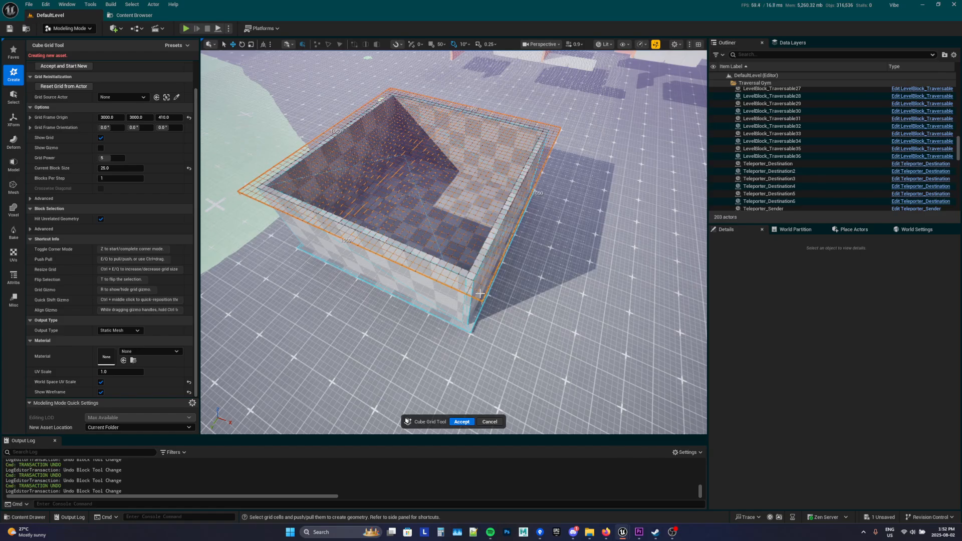
Step: Examine the selected grid area over the box from several sides and confirm Blocks Per Step at 1
{"action": "key", "text": "a"}
{"action": "right_click_drag", "start_coordinate": [513, 302], "coordinate": [701, 259]}
{"action": "key", "text": "d"}
{"action": "right_click_drag", "start_coordinate": [513, 302], "coordinate": [414, 255]}
{"action": "key", "text": "q"}
{"action": "key", "text": "e"}
{"action": "key", "text": "a"}
{"action": "key", "text": "d"}
{"action": "key", "text": "q"}
{"action": "key", "text": "a"}
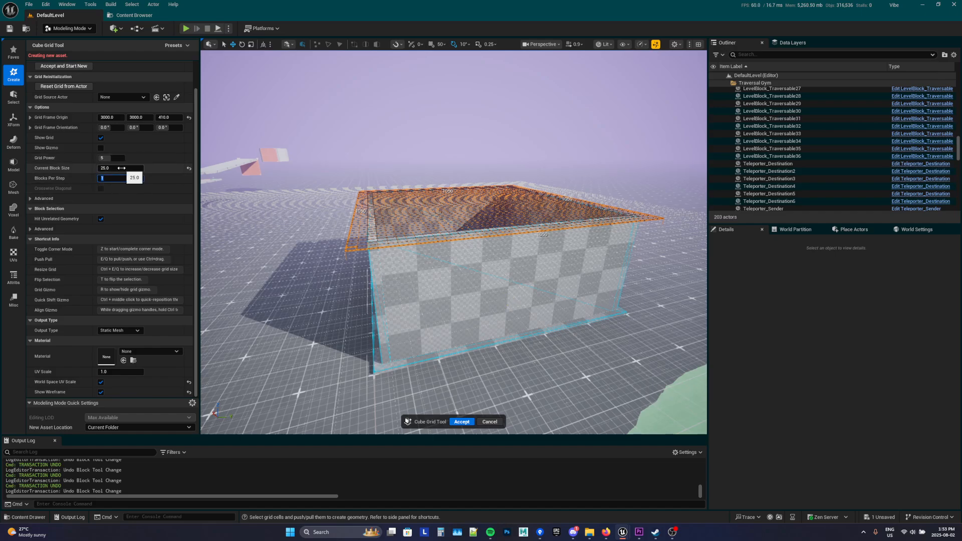
{"action": "left_click", "coordinate": [164, 173]}
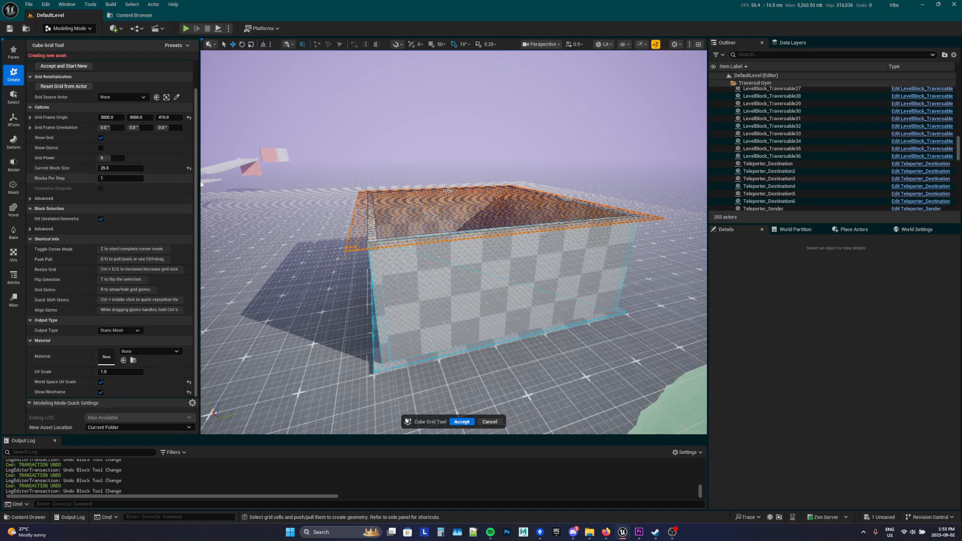
Step: Pull the selected area up by one block to cover the box with a flat, overhanging roof slab
{"action": "key", "text": "e"}
{"action": "right_click_drag", "start_coordinate": [398, 242], "coordinate": [384, 231]}
{"action": "key", "text": "w"}
{"action": "key", "text": "s"}
{"action": "key", "text": "e"}
{"action": "key", "text": "d"}
{"action": "key", "text": "q"}
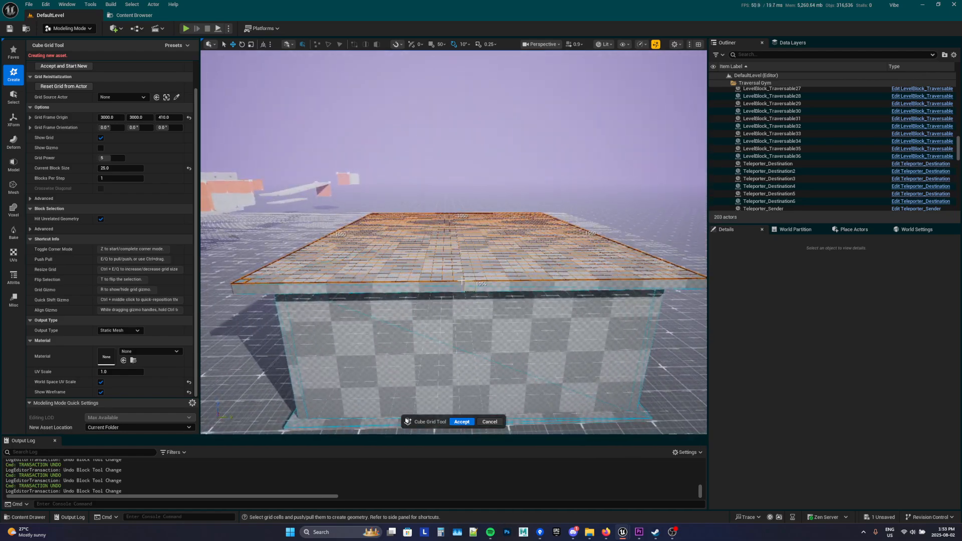
Step: Examine the roof slab and its overhang around the walls from different heights and angles
{"action": "mouse_move", "coordinate": [461, 284]}
{"action": "right_mouse_down"}
{"action": "mouse_move", "coordinate": [460, 299]}
{"action": "mouse_move", "coordinate": [435, 271]}
{"action": "mouse_move", "coordinate": [435, 279]}
{"action": "mouse_move", "coordinate": [451, 261]}
{"action": "mouse_move", "coordinate": [453, 275]}
{"action": "mouse_move", "coordinate": [460, 264]}
{"action": "mouse_move", "coordinate": [465, 273]}
{"action": "right_mouse_up"}
{"action": "key", "text": "e"}
{"action": "key", "text": "s"}
{"action": "key", "text": "d"}
{"action": "key", "text": "a"}
{"action": "key", "text": "s"}
{"action": "key", "text": "e"}
{"action": "key", "text": "w"}
{"action": "key", "text": "a"}
{"action": "key", "text": "d"}
{"action": "key", "text": "s"}
{"action": "key", "text": "a"}
{"action": "key", "text": "w"}
{"action": "key", "text": "d"}
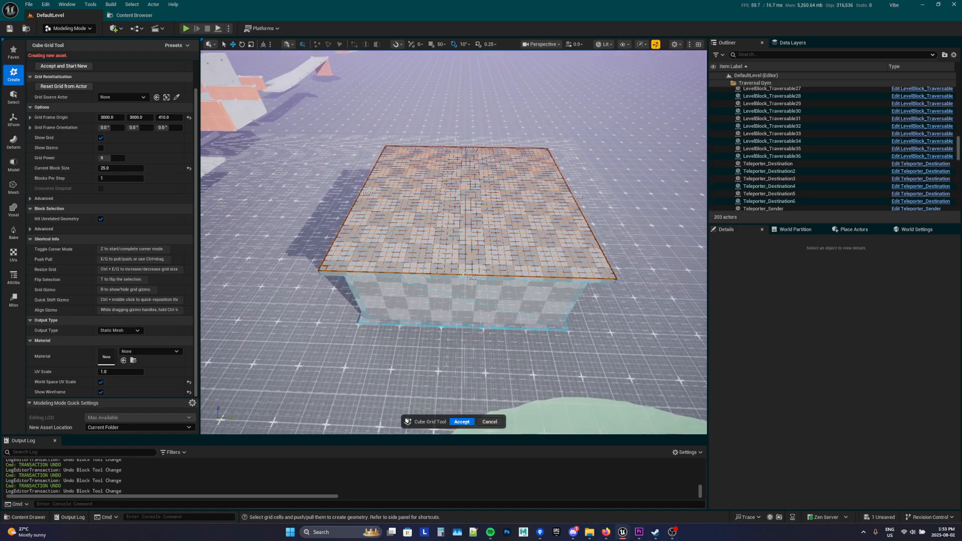
Step: Select the left half of the roof slab's top, from the front edge's middle to the far outer corner
{"action": "left_click_drag", "start_coordinate": [464, 273], "coordinate": [449, 216]}
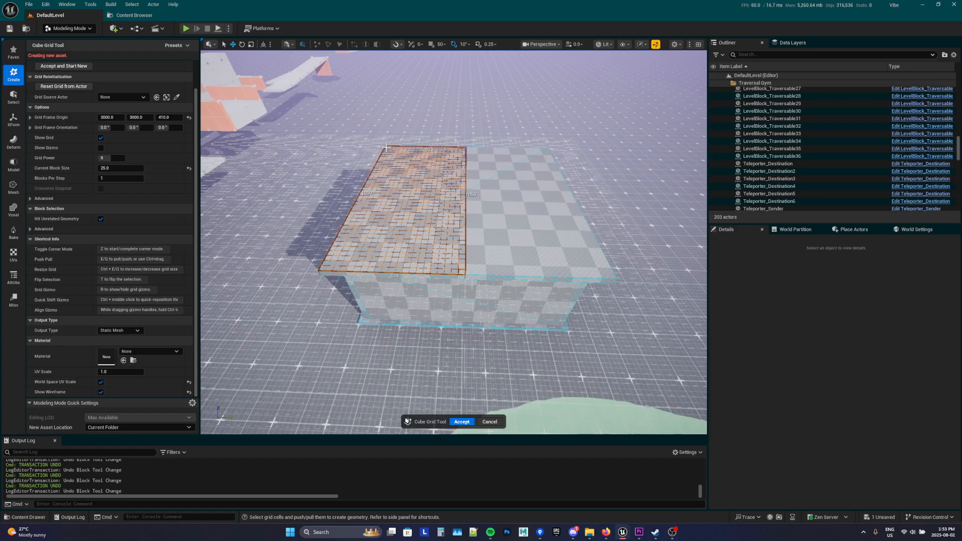
{"action": "key", "text": "d"}
{"action": "mouse_move", "coordinate": [406, 179]}
{"action": "right_mouse_down"}
{"action": "mouse_move", "coordinate": [397, 177]}
{"action": "mouse_move", "coordinate": [407, 176]}
{"action": "right_mouse_up"}
{"action": "key", "text": "a"}
{"action": "key", "text": "d"}
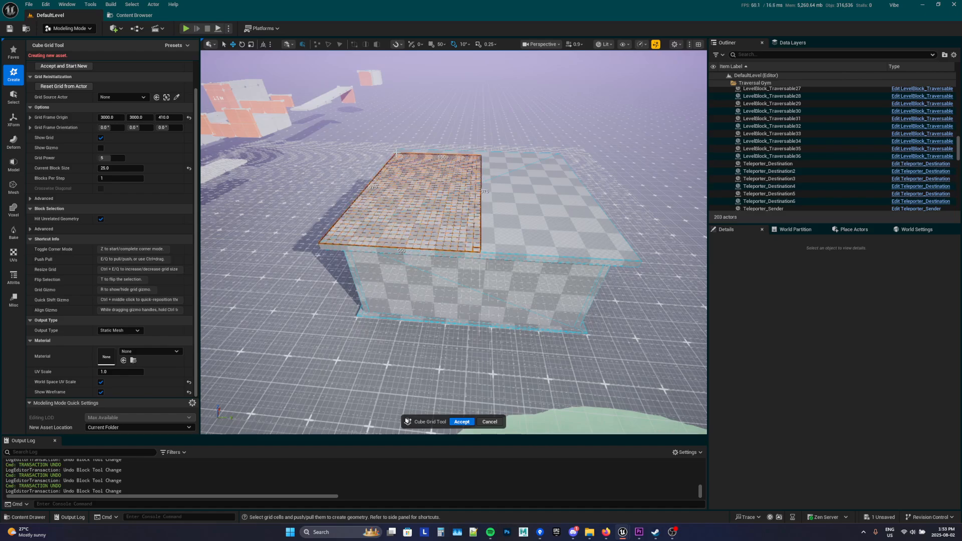
{"action": "left_click_drag", "start_coordinate": [397, 152], "coordinate": [401, 150]}
{"action": "key", "text": "d"}
{"action": "right_click_drag", "start_coordinate": [406, 159], "coordinate": [407, 149]}
{"action": "key", "text": "s"}
{"action": "key", "text": "w"}
{"action": "key", "text": "d"}
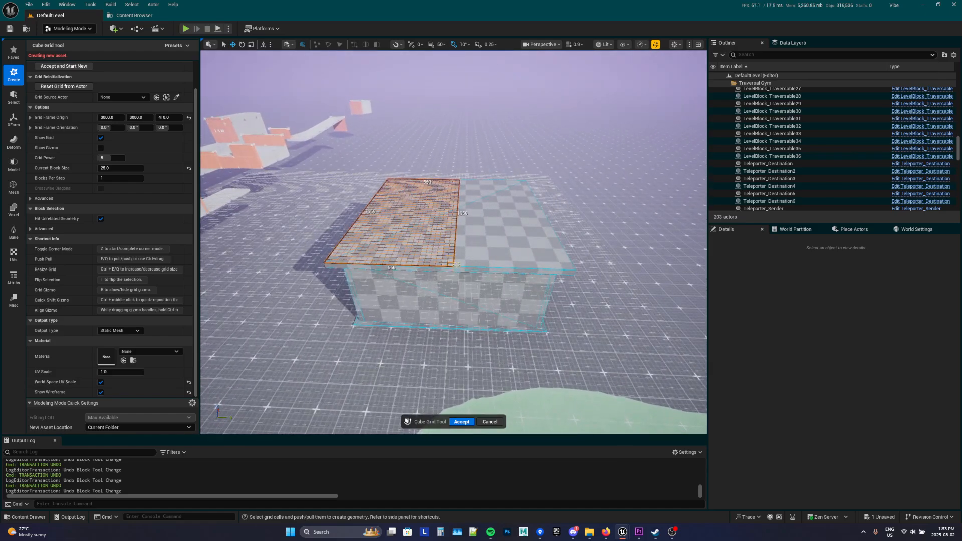
Step: Check the roof's right half, reselect the left half and extend it to the midline, 525 by 1050 units
{"action": "left_click_drag", "start_coordinate": [456, 265], "coordinate": [525, 181]}
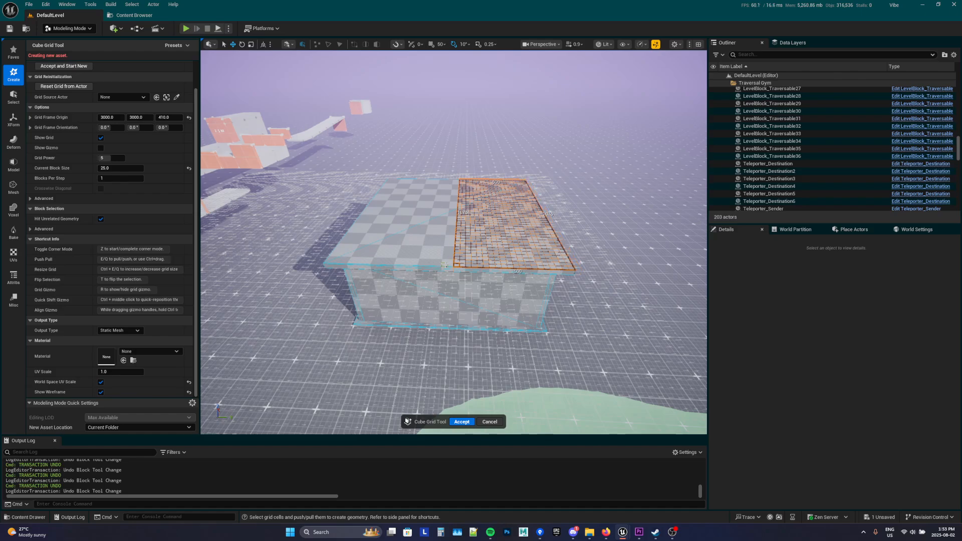
{"action": "left_click_drag", "start_coordinate": [444, 264], "coordinate": [389, 181]}
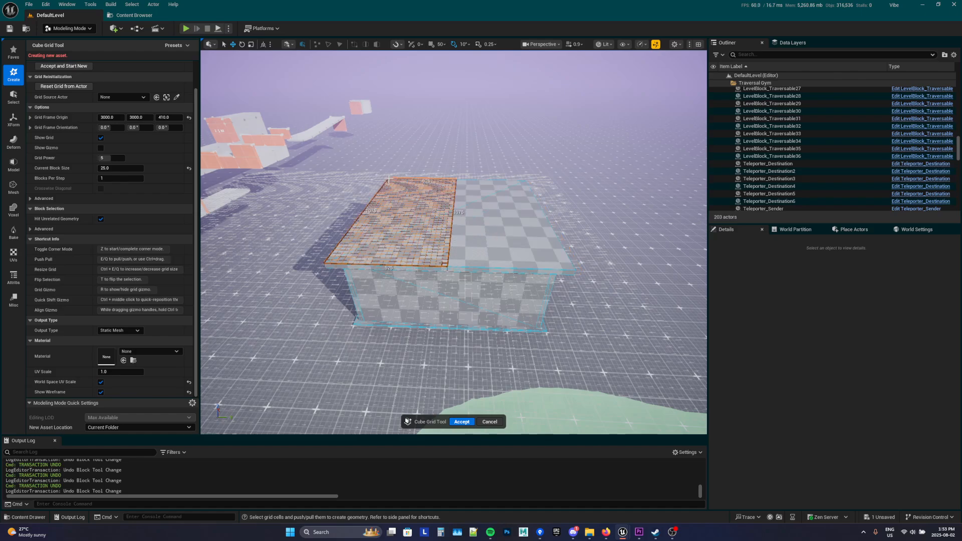
{"action": "key", "text": "w"}
{"action": "right_click_drag", "start_coordinate": [389, 180], "coordinate": [280, 208]}
{"action": "key", "text": "d"}
{"action": "left_click", "coordinate": [549, 295], "text": "shift"}
{"action": "key", "text": "a"}
{"action": "right_click_drag", "start_coordinate": [549, 295], "coordinate": [641, 285]}
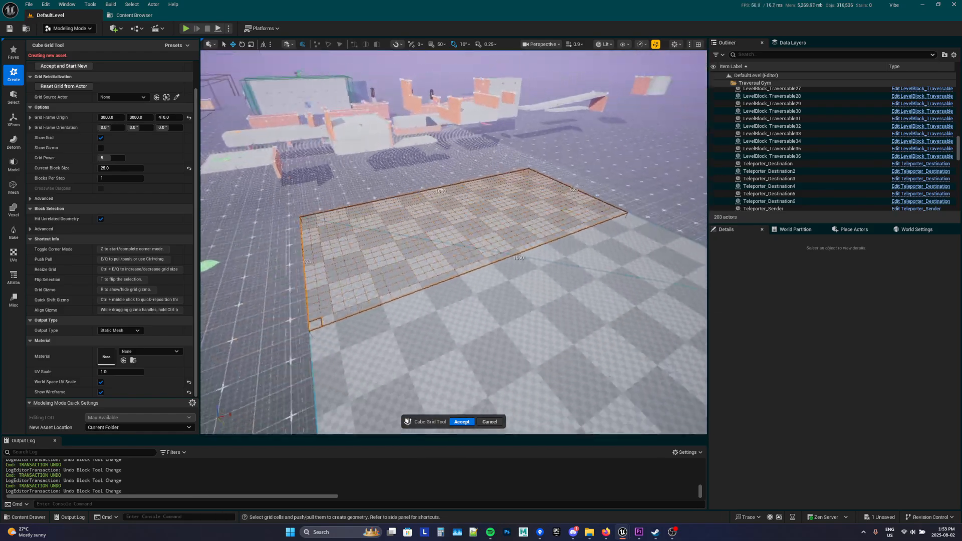
Step: Try pulling the selected left half of the roof straight up several blocks, and undo the pulls
{"action": "right_click_drag", "start_coordinate": [450, 247], "coordinate": [552, 215]}
{"action": "key", "text": "q"}
{"action": "key", "text": "e"}
{"action": "key", "text": "e"}
{"action": "key", "text": "e"}
{"action": "key", "text": "e"}
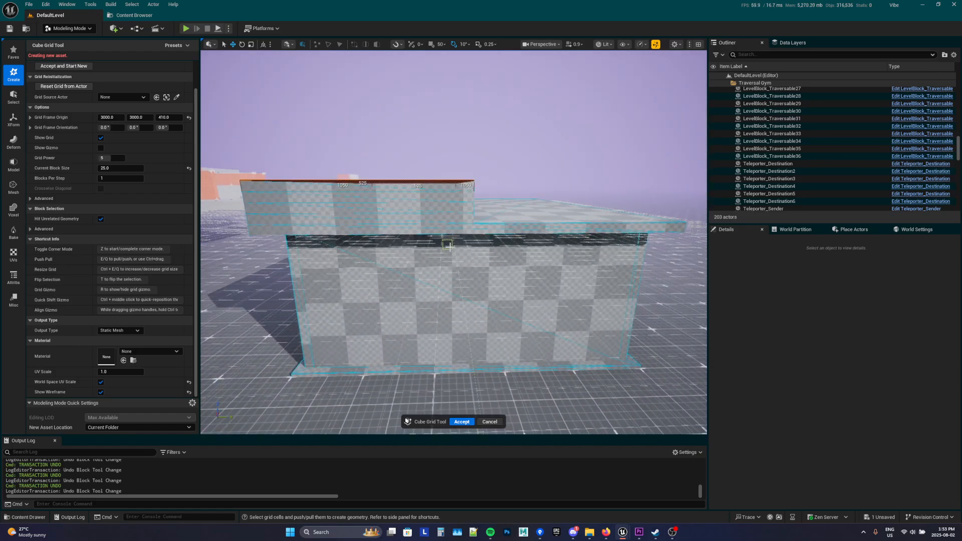
{"action": "key", "text": "e"}
{"action": "key", "text": "ctrl+z"}
{"action": "key", "text": "ctrl+z"}
{"action": "key", "text": "ctrl+z"}
{"action": "key", "text": "ctrl+z"}
{"action": "key", "text": "ctrl+z"}
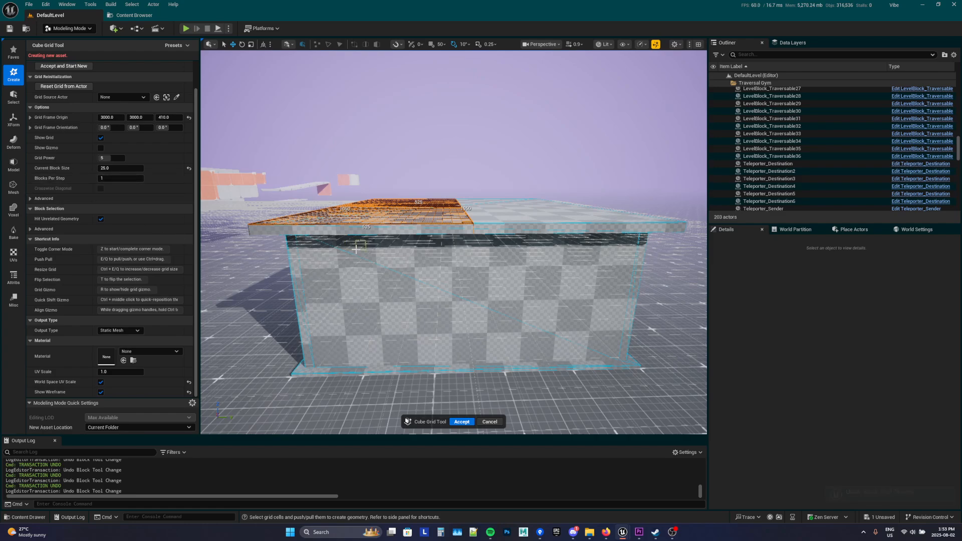
Step: Start Corner Mode on the selected roof half and choose its two corners along the roof's midline
{"action": "key", "text": "z"}
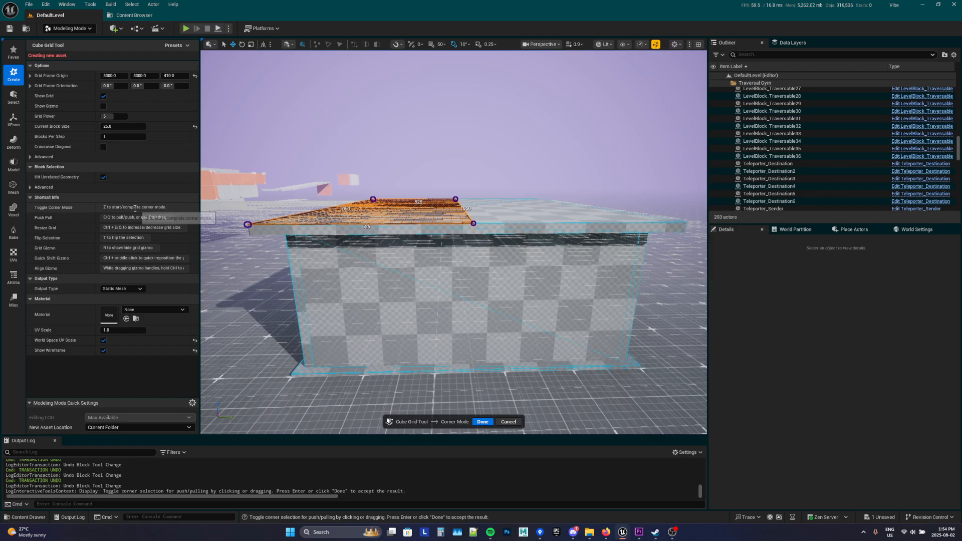
{"action": "left_click_drag", "start_coordinate": [140, 207], "coordinate": [106, 207]}
{"action": "right_click_drag", "start_coordinate": [476, 241], "coordinate": [473, 269]}
{"action": "key", "text": "w"}
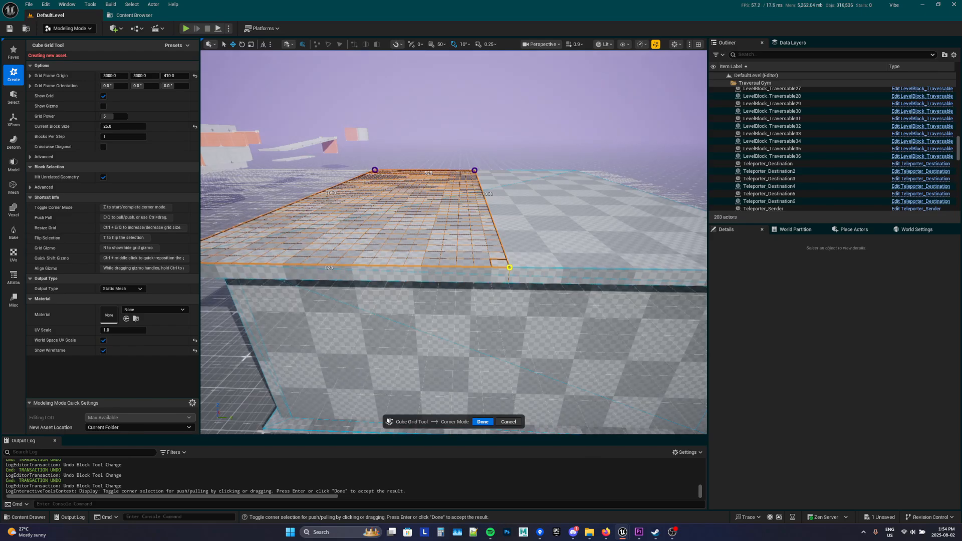
{"action": "key", "text": "s"}
{"action": "mouse_move", "coordinate": [510, 212]}
{"action": "right_mouse_down"}
{"action": "mouse_move", "coordinate": [496, 215]}
{"action": "mouse_move", "coordinate": [510, 212]}
{"action": "right_mouse_up"}
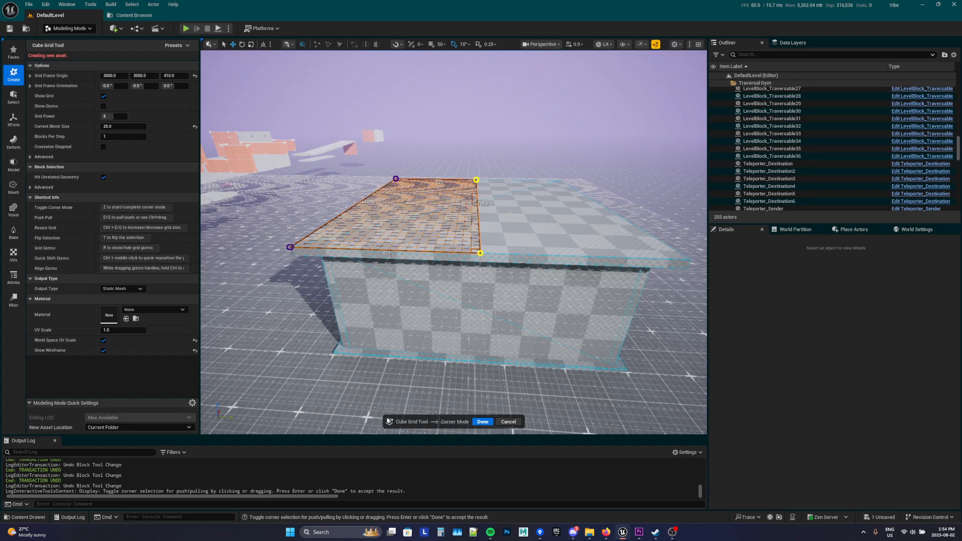
Step: Try pushing the two midline corners down one block, and pull them up block by block into a slope
{"action": "key", "text": "q"}
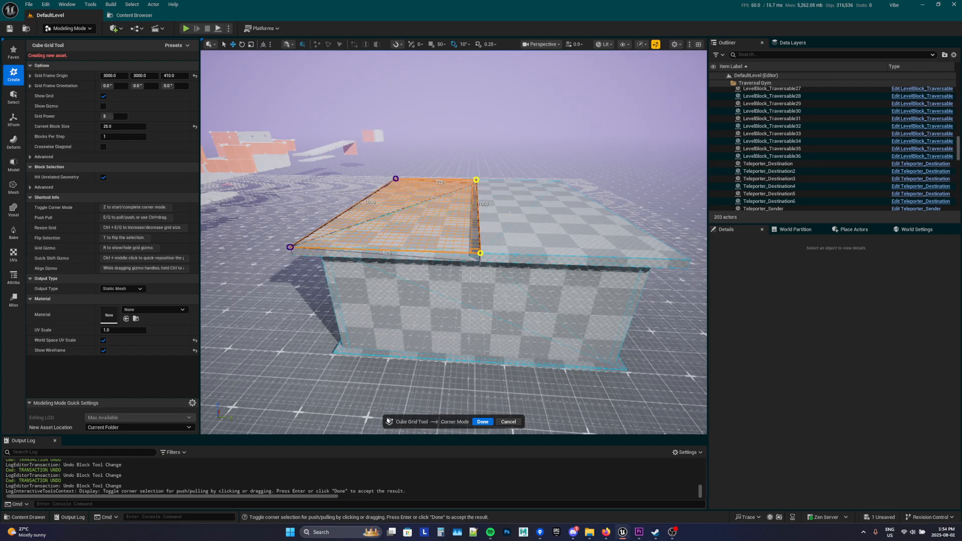
{"action": "key", "text": "e"}
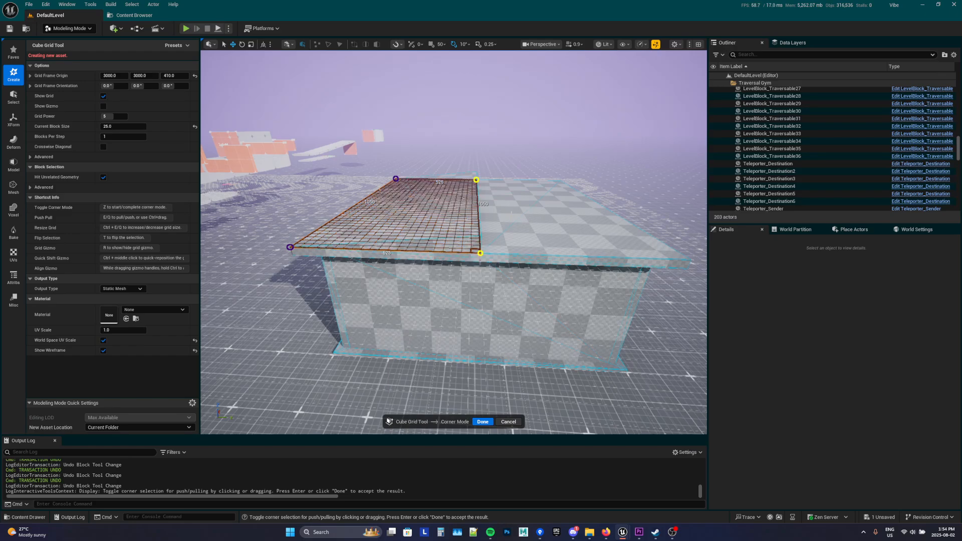
{"action": "right_click_drag", "start_coordinate": [513, 213], "coordinate": [526, 226]}
{"action": "key", "text": "w"}
{"action": "key", "text": "a"}
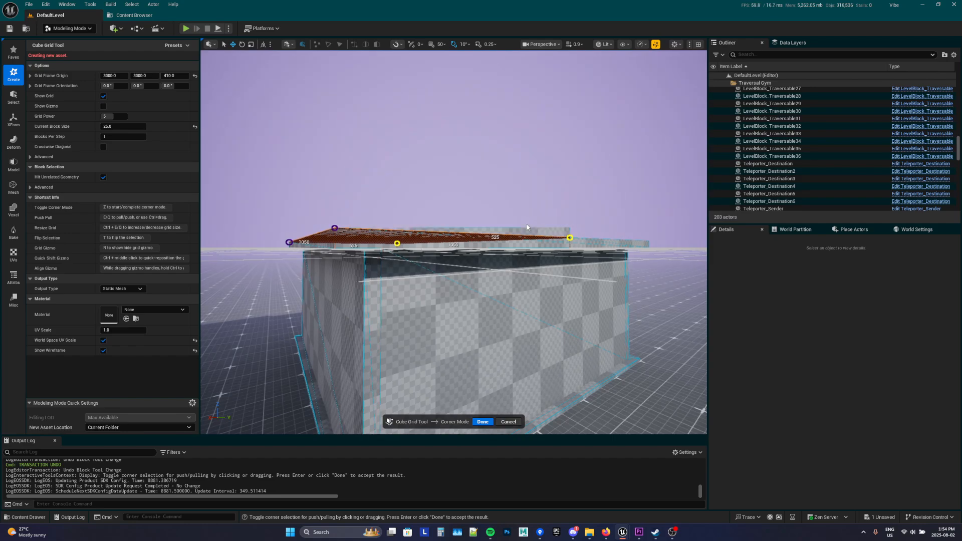
{"action": "key", "text": "e"}
{"action": "key", "text": "e"}
{"action": "key", "text": "e"}
{"action": "key", "text": "e"}
{"action": "key", "text": "e"}
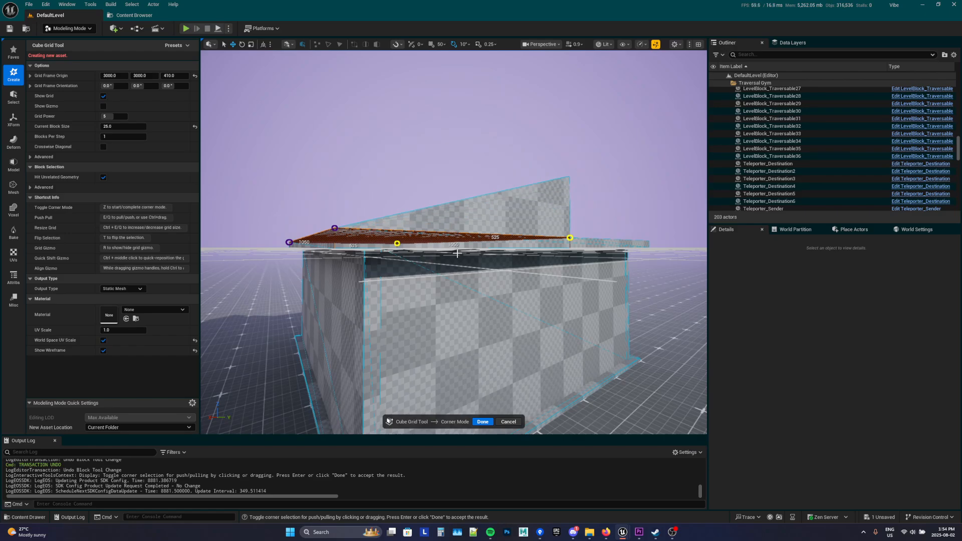
Step: Raise the two midline corners several more blocks and inspect the sloped roof half from different sides
{"action": "right_click_drag", "start_coordinate": [295, 261], "coordinate": [281, 260]}
{"action": "key", "text": "d"}
{"action": "key", "text": "d"}
{"action": "mouse_move", "coordinate": [452, 285]}
{"action": "right_mouse_down"}
{"action": "mouse_move", "coordinate": [471, 287]}
{"action": "mouse_move", "coordinate": [451, 295]}
{"action": "mouse_move", "coordinate": [431, 288]}
{"action": "mouse_move", "coordinate": [509, 297]}
{"action": "mouse_move", "coordinate": [457, 287]}
{"action": "right_mouse_up"}
{"action": "key", "text": "e"}
{"action": "scroll", "coordinate": [452, 285], "scroll_direction": "down", "scroll_amount": 3}
{"action": "key", "text": "e"}
{"action": "key", "text": "e"}
{"action": "key", "text": "e"}
{"action": "key", "text": "a"}
{"action": "key", "text": "s"}
{"action": "key", "text": "a"}
{"action": "key", "text": "w"}
{"action": "key", "text": "d"}
{"action": "key", "text": "s"}
{"action": "key", "text": "a"}
{"action": "key", "text": "e"}
{"action": "key", "text": "d"}
{"action": "key", "text": "a"}
Step: Push the two midline corners back down to the level of the flat roof slab
{"action": "key", "text": "q"}
{"action": "key", "text": "q"}
{"action": "key", "text": "q"}
{"action": "key", "text": "q"}
{"action": "key", "text": "q"}
{"action": "key", "text": "q"}
{"action": "key", "text": "q"}
{"action": "key", "text": "q"}
{"action": "key", "text": "q"}
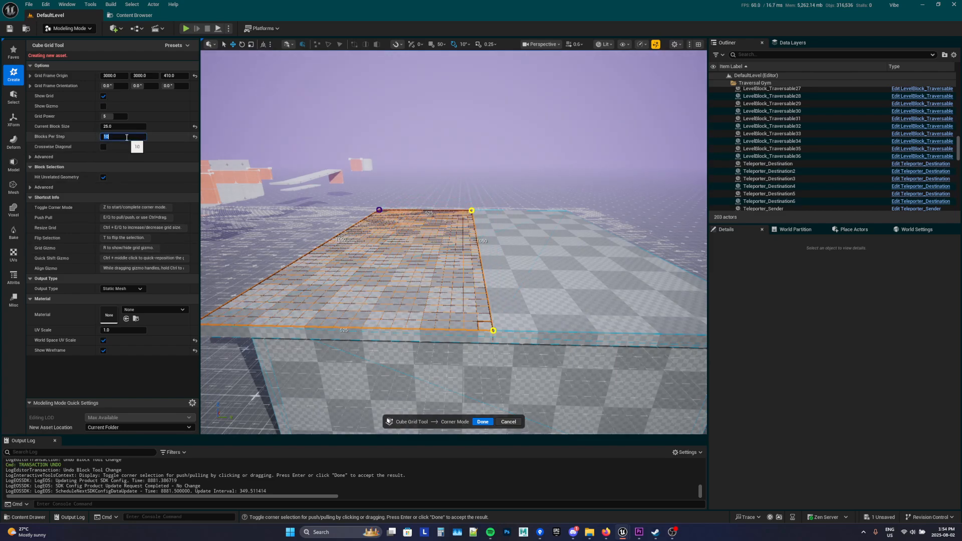
Step: Set Blocks Per Step to 10, raise the midline corners by one step to slope the roof half, and finish Corner Mode
{"action": "key", "text": "s"}
{"action": "mouse_move", "coordinate": [448, 275]}
{"action": "right_mouse_down"}
{"action": "mouse_move", "coordinate": [440, 275]}
{"action": "mouse_move", "coordinate": [448, 275]}
{"action": "right_mouse_up"}
{"action": "key", "text": "e"}
{"action": "key", "text": "s"}
{"action": "key", "text": "d"}
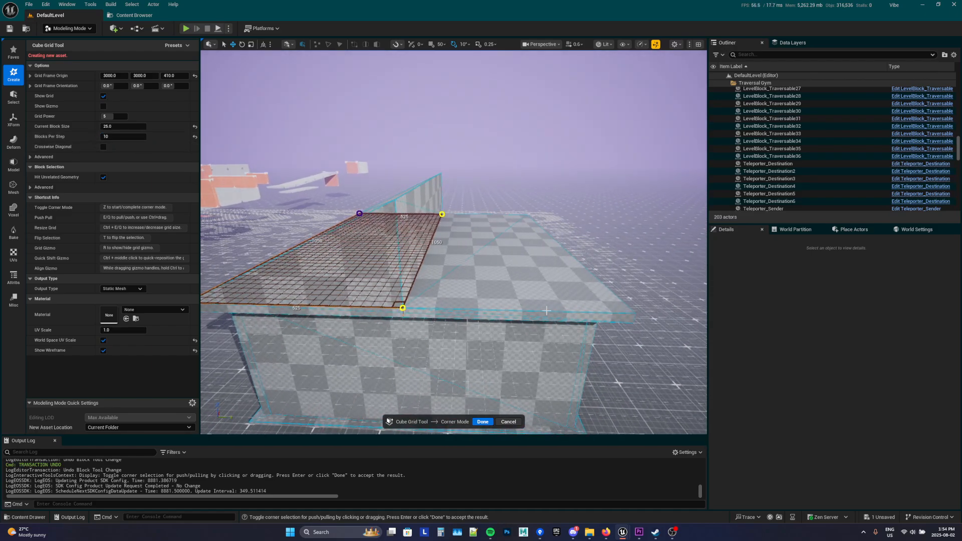
{"action": "key", "text": "d"}
{"action": "mouse_move", "coordinate": [546, 311]}
{"action": "right_mouse_down"}
{"action": "mouse_move", "coordinate": [520, 313]}
{"action": "mouse_move", "coordinate": [529, 310]}
{"action": "right_mouse_up"}
{"action": "key", "text": "a"}
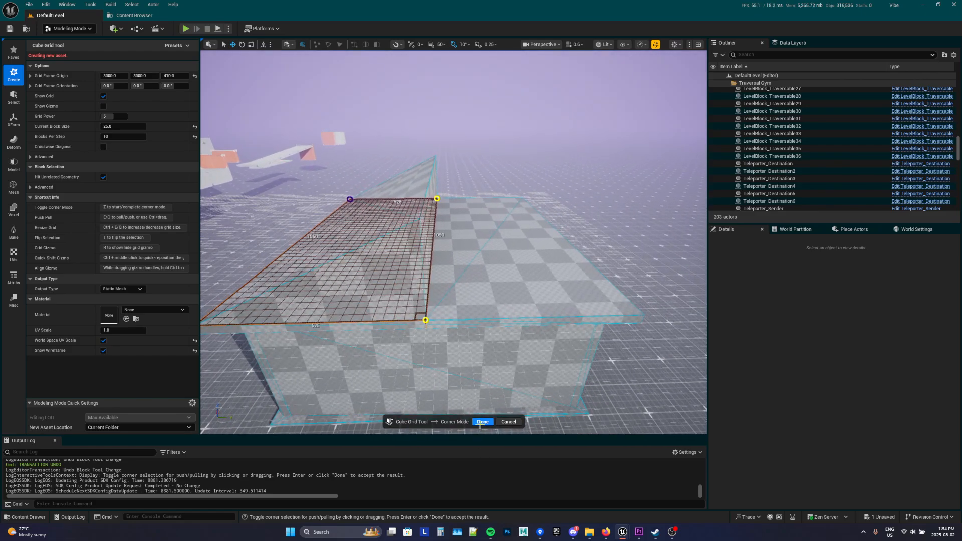
{"action": "key", "text": "d"}
{"action": "right_click_drag", "start_coordinate": [484, 352], "coordinate": [439, 312]}
{"action": "key", "text": "Return"}
Step: Select the flat right half of the roof slab, from the midline's front end to the far outer corner
{"action": "key", "text": "d"}
{"action": "left_click_drag", "start_coordinate": [436, 312], "coordinate": [592, 219]}
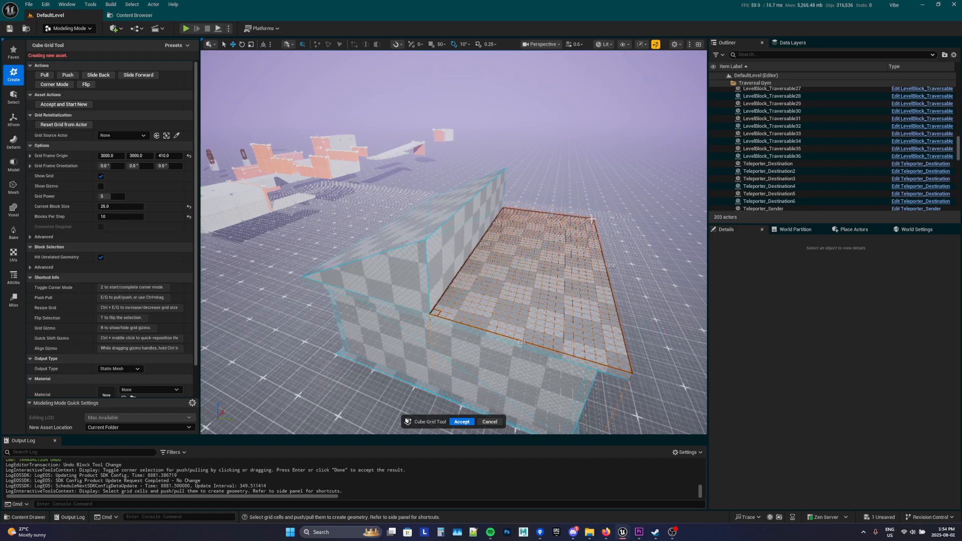
{"action": "right_click_drag", "start_coordinate": [593, 219], "coordinate": [629, 207]}
{"action": "key", "text": "a"}
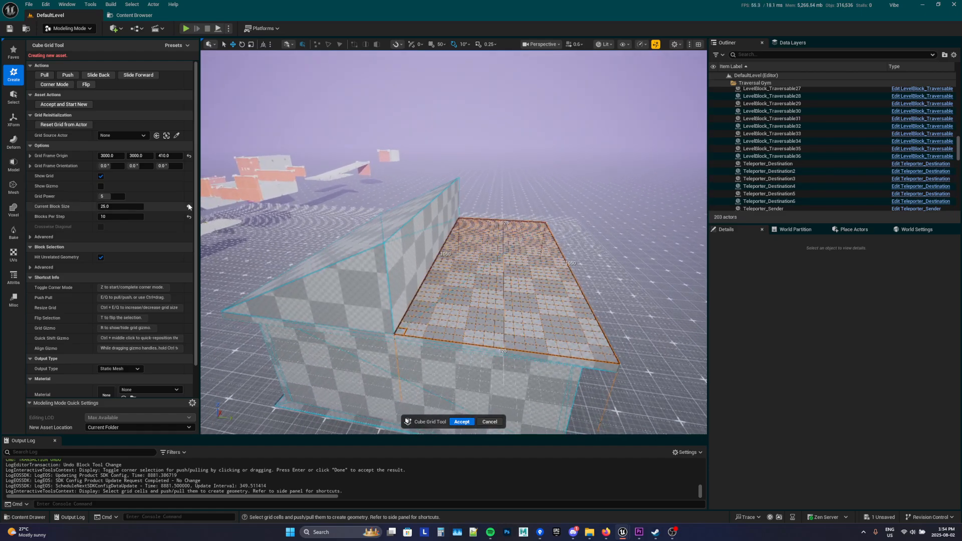
{"action": "key", "text": "a"}
{"action": "right_click_drag", "start_coordinate": [433, 329], "coordinate": [408, 320]}
{"action": "key", "text": "a"}
{"action": "key", "text": "d"}
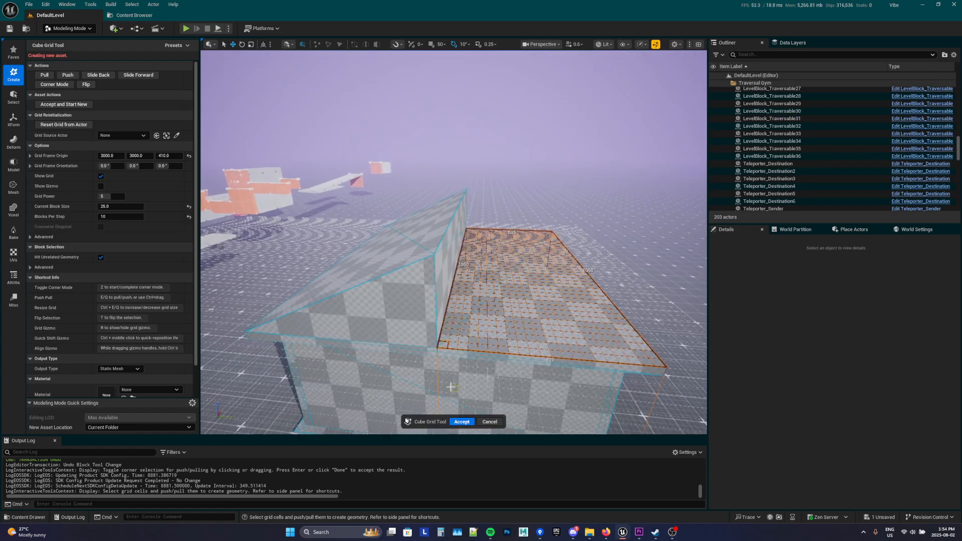
Step: Keep New Asset Location set to Current Folder and open the Levels folder in the Content Browser
{"action": "left_click", "coordinate": [116, 428]}
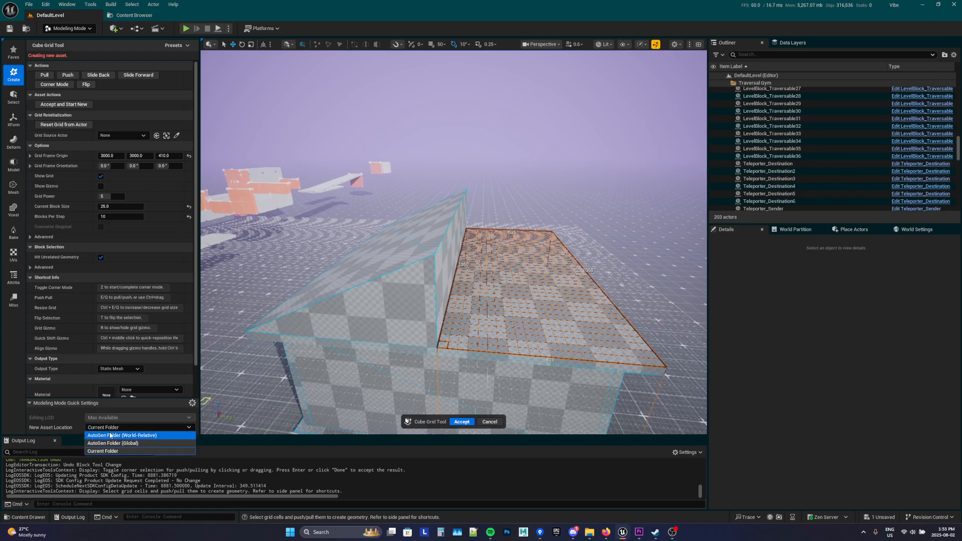
{"action": "left_click", "coordinate": [109, 429]}
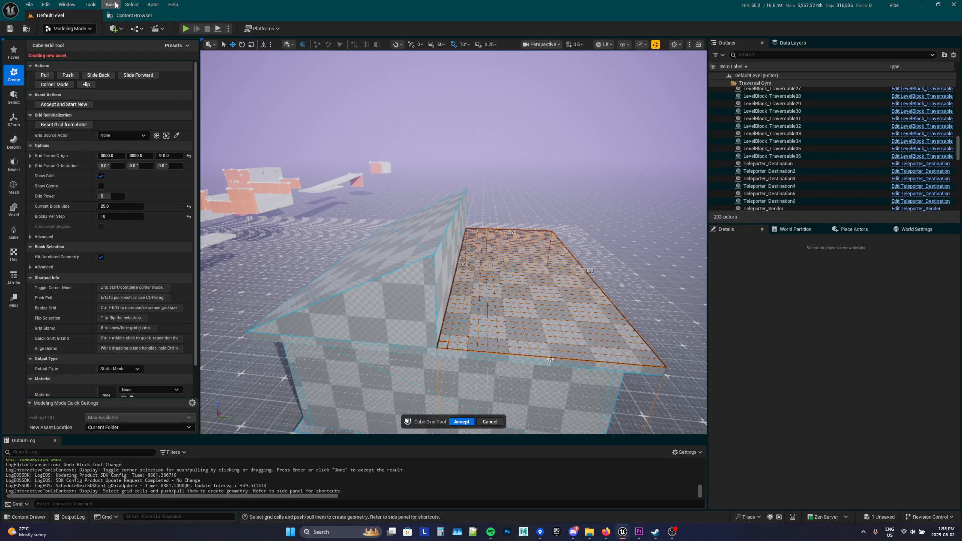
{"action": "left_click", "coordinate": [133, 17]}
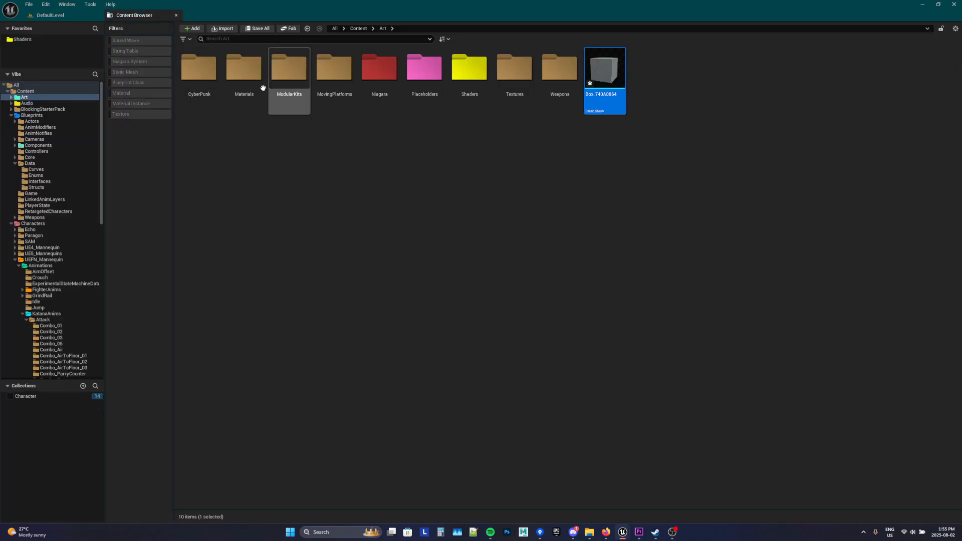
{"action": "left_click", "coordinate": [14, 261]}
{"action": "left_click", "coordinate": [28, 295]}
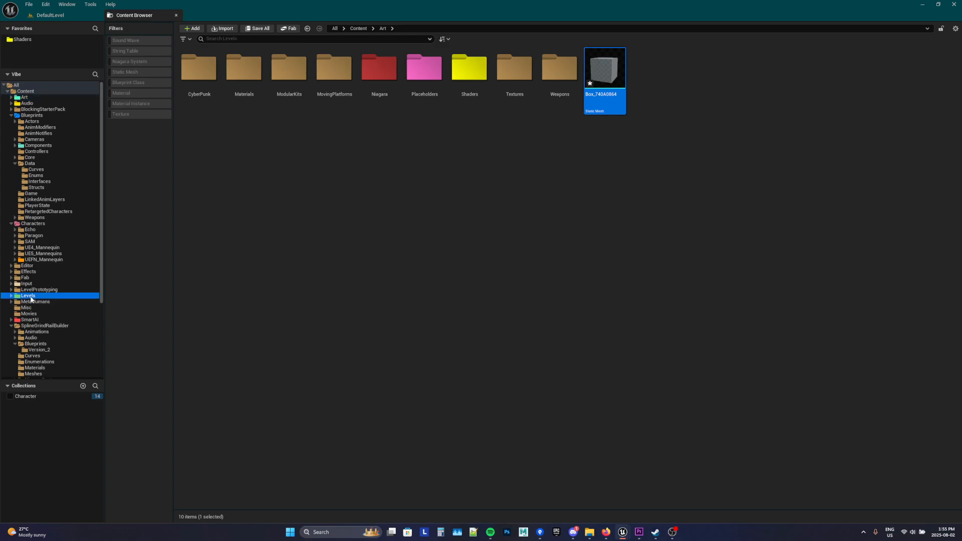
Step: Check the creation options inside the Levels folder, dismiss them, and return to the roof in DefaultLevel
{"action": "right_click", "coordinate": [290, 170]}
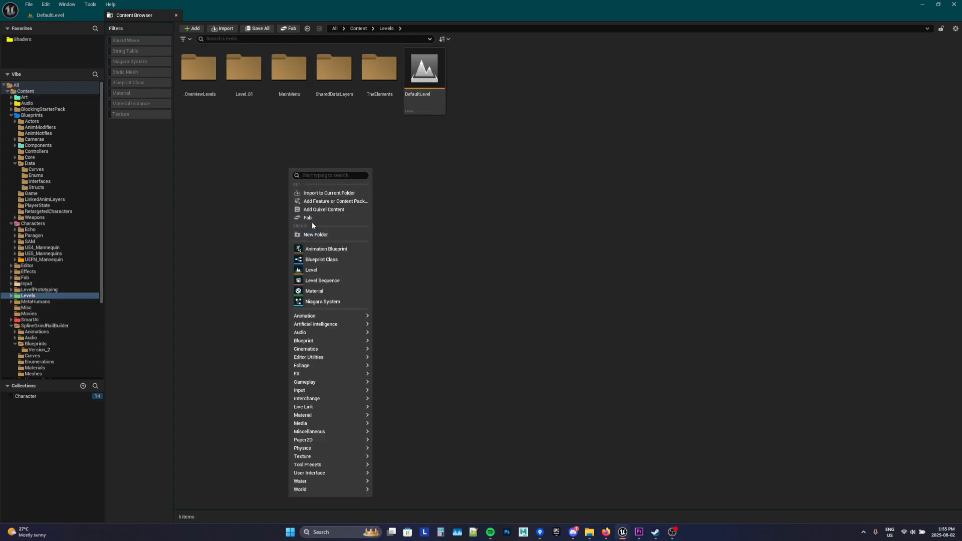
{"action": "left_click", "coordinate": [232, 136]}
{"action": "left_click", "coordinate": [52, 17]}
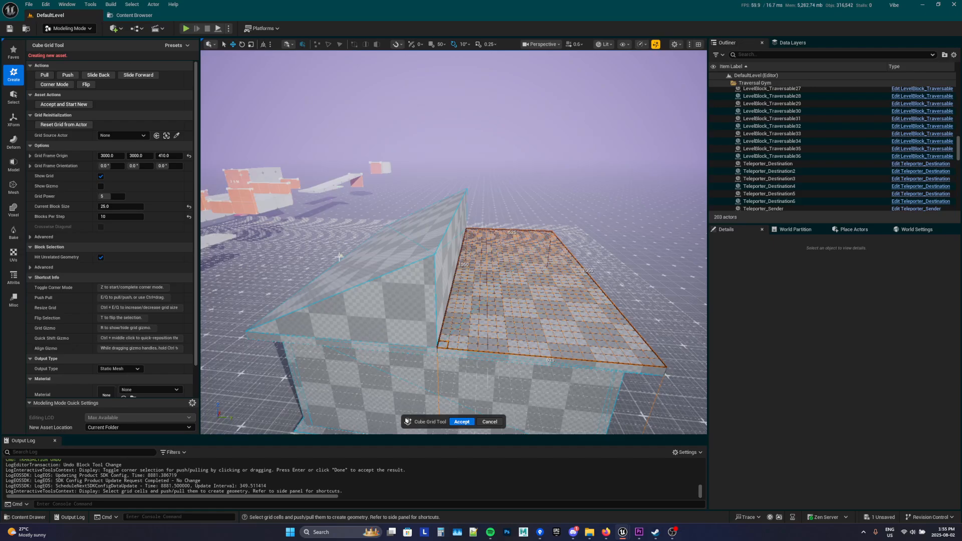
{"action": "right_click_drag", "start_coordinate": [325, 272], "coordinate": [343, 267]}
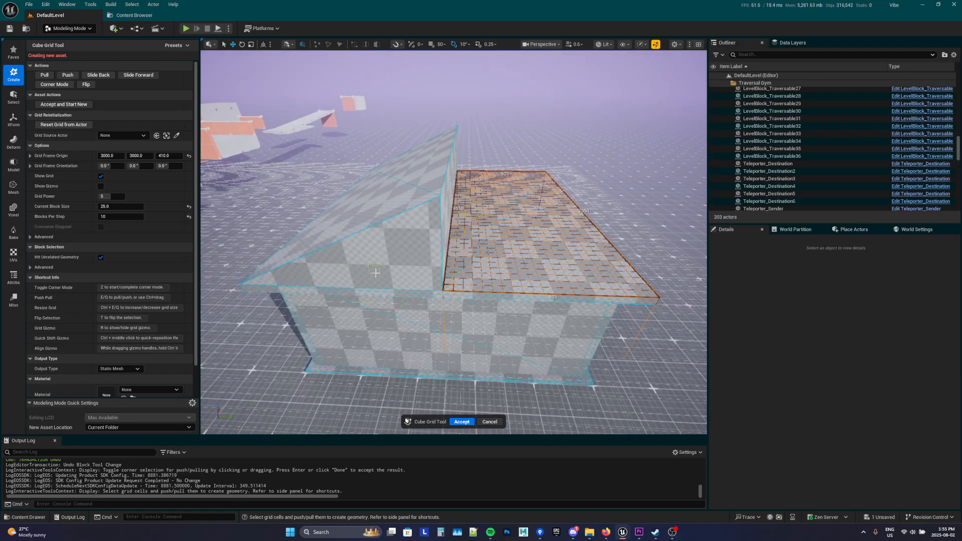
Step: Enter Corner Mode on the flat right half of the roof and select its two midline corners
{"action": "key", "text": "z"}
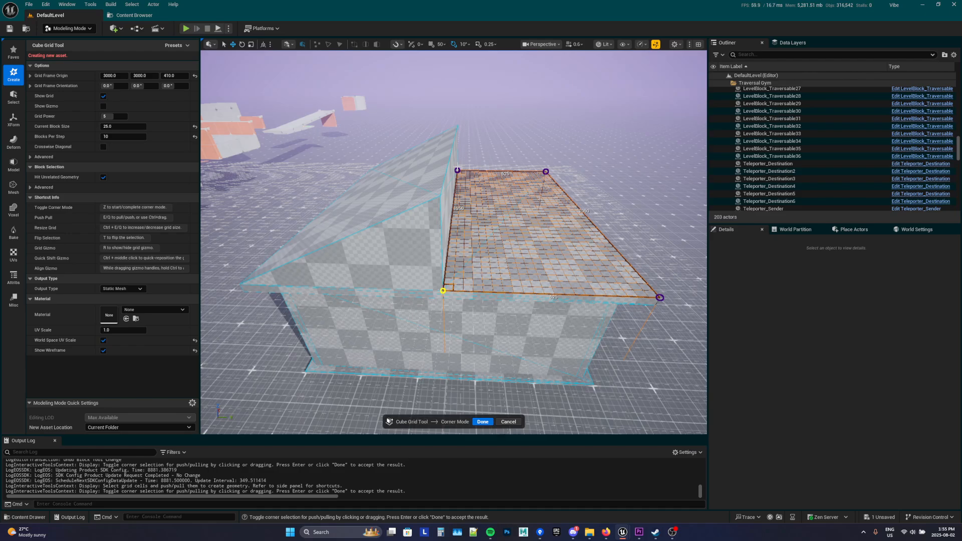
{"action": "mouse_move", "coordinate": [499, 242]}
{"action": "right_mouse_down"}
{"action": "mouse_move", "coordinate": [495, 232]}
{"action": "mouse_move", "coordinate": [557, 228]}
{"action": "mouse_move", "coordinate": [469, 232]}
{"action": "mouse_move", "coordinate": [531, 246]}
{"action": "mouse_move", "coordinate": [489, 243]}
{"action": "mouse_move", "coordinate": [514, 245]}
{"action": "right_mouse_up"}
{"action": "key", "text": "e"}
{"action": "scroll", "coordinate": [516, 236], "scroll_direction": "up", "scroll_amount": 1}
{"action": "key", "text": "d"}
{"action": "scroll", "coordinate": [523, 229], "scroll_direction": "up", "scroll_amount": 1}
{"action": "key", "text": "a"}
{"action": "key", "text": "d"}
{"action": "key", "text": "s"}
{"action": "key", "text": "e"}
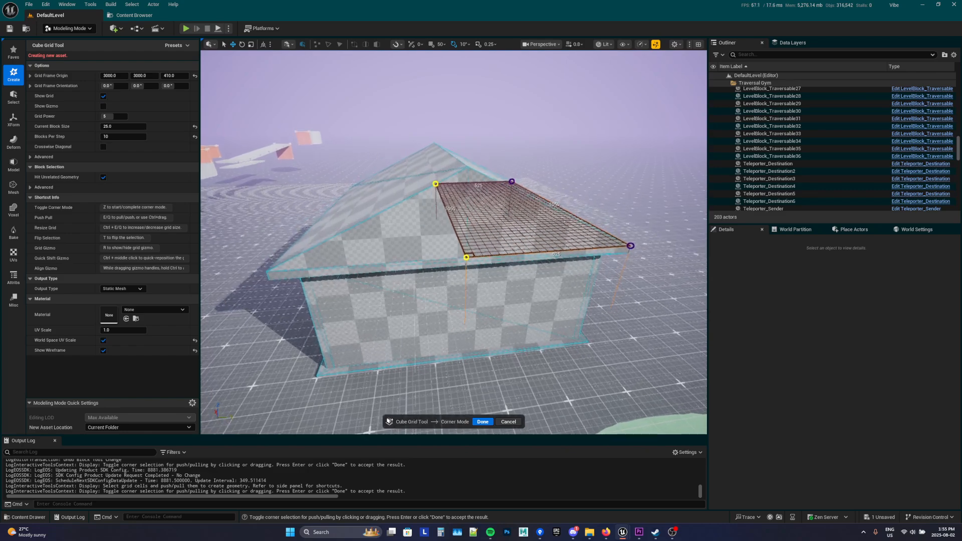
Step: Try setting the Grid Frame Origin Z to 10 while still in Corner Mode, and undo the corner pull
{"action": "left_click", "coordinate": [170, 76]}
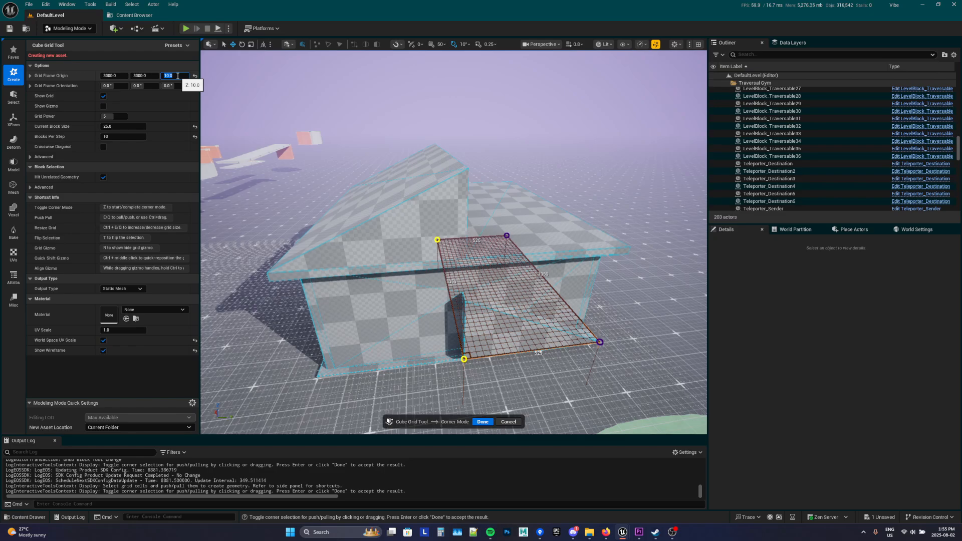
{"action": "key", "text": "d"}
{"action": "mouse_move", "coordinate": [290, 173]}
{"action": "right_mouse_down"}
{"action": "mouse_move", "coordinate": [308, 168]}
{"action": "mouse_move", "coordinate": [300, 171]}
{"action": "right_mouse_up"}
{"action": "key", "text": "w"}
{"action": "key", "text": "s"}
{"action": "key", "text": "ctrl+z"}
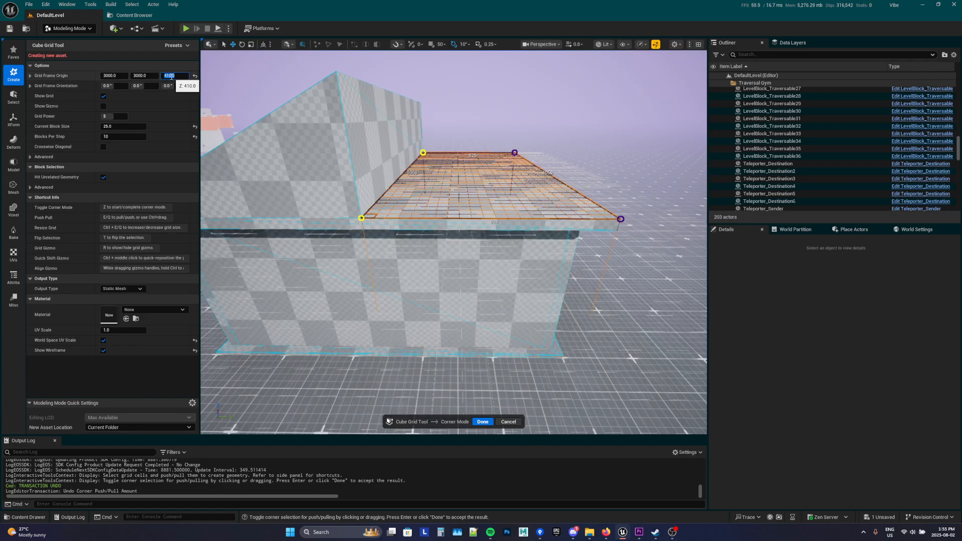
Step: Raise the midline corners to complete the gable roof, finish Corner Mode, and set the Grid Frame Origin Z to 10
{"action": "key", "text": "Return"}
{"action": "mouse_move", "coordinate": [429, 297]}
{"action": "right_mouse_down"}
{"action": "mouse_move", "coordinate": [416, 287]}
{"action": "mouse_move", "coordinate": [434, 298]}
{"action": "right_mouse_up"}
{"action": "key", "text": "z"}
{"action": "key", "text": "Return"}
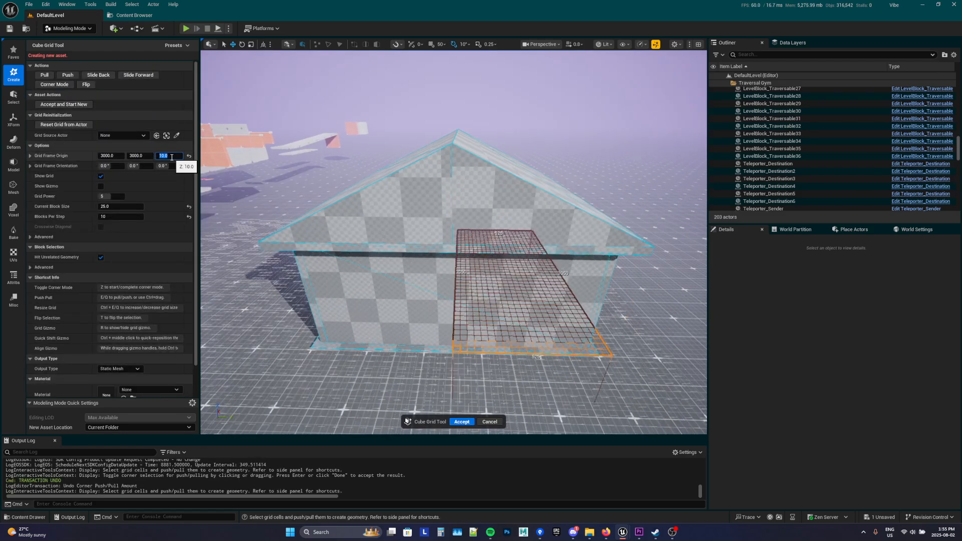
Step: Select a 200 by 300 doorway area at the base of the front wall's middle and undo the push made from it
{"action": "key", "text": "w"}
{"action": "mouse_move", "coordinate": [409, 262]}
{"action": "right_mouse_down"}
{"action": "mouse_move", "coordinate": [412, 273]}
{"action": "mouse_move", "coordinate": [406, 259]}
{"action": "right_mouse_up"}
{"action": "scroll", "coordinate": [408, 262], "scroll_direction": "down", "scroll_amount": 3}
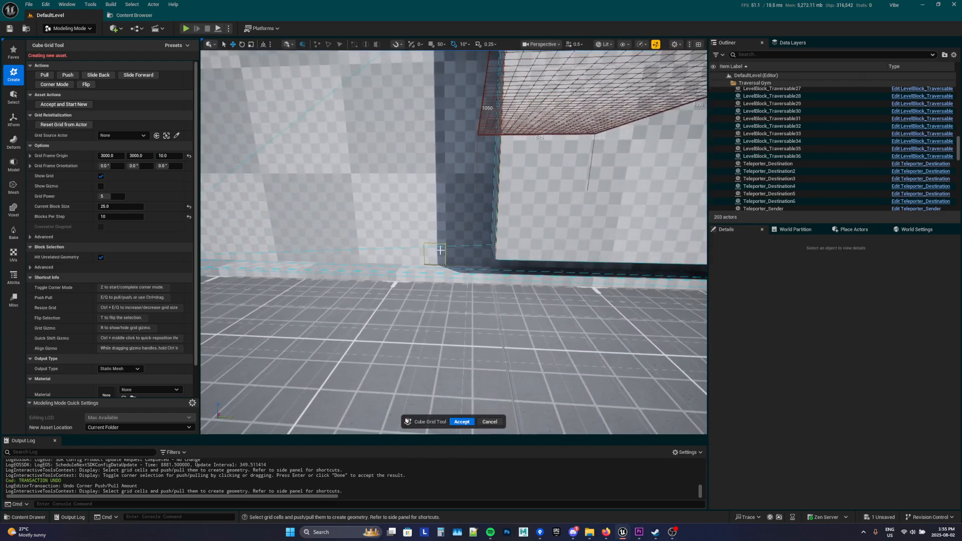
{"action": "left_click_drag", "start_coordinate": [435, 255], "coordinate": [482, 185]}
{"action": "key", "text": "s"}
{"action": "mouse_move", "coordinate": [455, 255]}
{"action": "right_mouse_down"}
{"action": "mouse_move", "coordinate": [472, 238]}
{"action": "mouse_move", "coordinate": [455, 262]}
{"action": "right_mouse_up"}
{"action": "scroll", "coordinate": [455, 255], "scroll_direction": "up", "scroll_amount": 1}
{"action": "key", "text": "ctrl+z"}
{"action": "key", "text": "ctrl+z"}
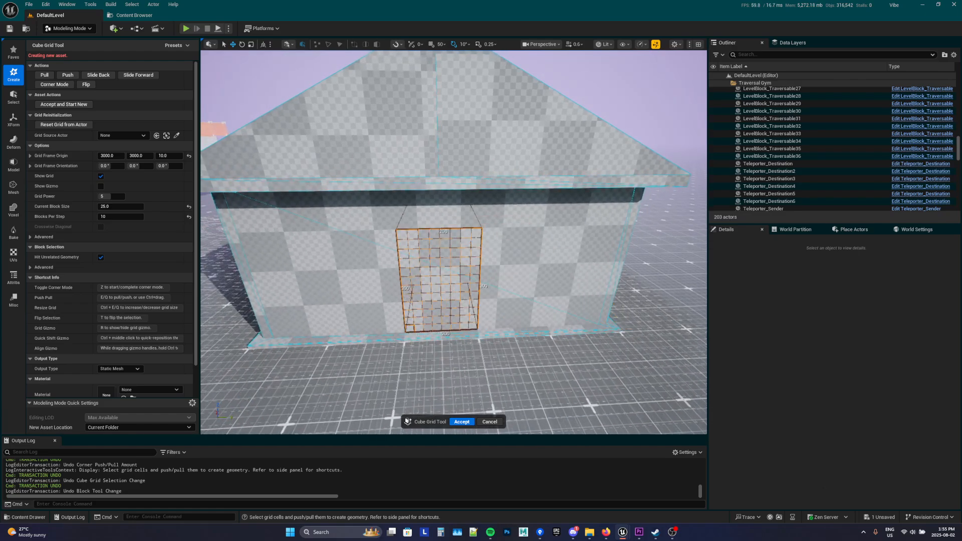
Step: Set Blocks Per Step to 1 and push the doorway selection through the front wall
{"action": "key", "text": "a"}
{"action": "mouse_move", "coordinate": [476, 238]}
{"action": "right_mouse_down"}
{"action": "mouse_move", "coordinate": [516, 237]}
{"action": "mouse_move", "coordinate": [478, 239]}
{"action": "right_mouse_up"}
{"action": "key", "text": "d"}
{"action": "key", "text": "d"}
{"action": "right_click_drag", "start_coordinate": [409, 211], "coordinate": [326, 230]}
{"action": "key", "text": "w"}
{"action": "key", "text": "d"}
{"action": "key", "text": "a"}
{"action": "mouse_move", "coordinate": [216, 151]}
{"action": "right_mouse_down"}
{"action": "mouse_move", "coordinate": [216, 186]}
{"action": "mouse_move", "coordinate": [246, 190]}
{"action": "mouse_move", "coordinate": [270, 173]}
{"action": "mouse_move", "coordinate": [216, 151]}
{"action": "right_mouse_up"}
{"action": "key", "text": "s"}
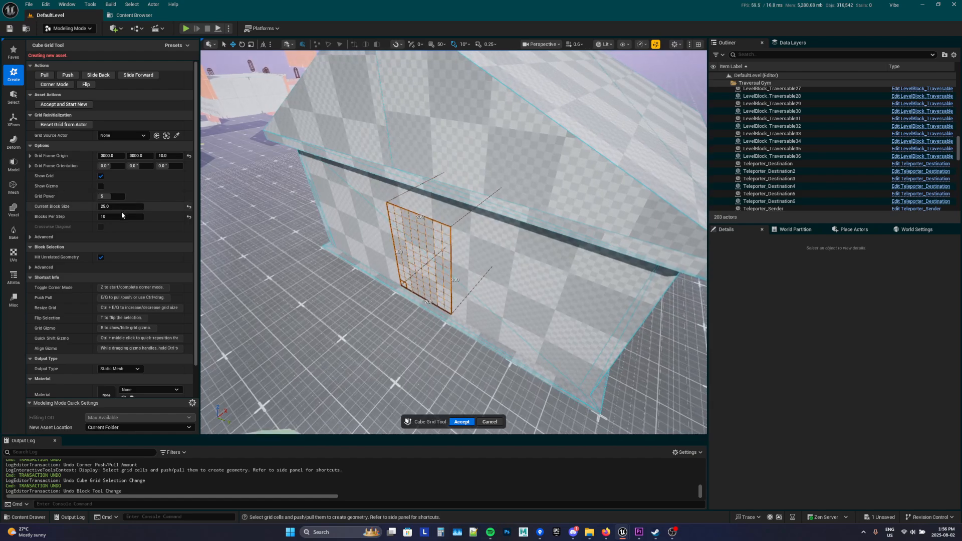
{"action": "key", "text": "a"}
{"action": "right_click_drag", "start_coordinate": [399, 232], "coordinate": [425, 227]}
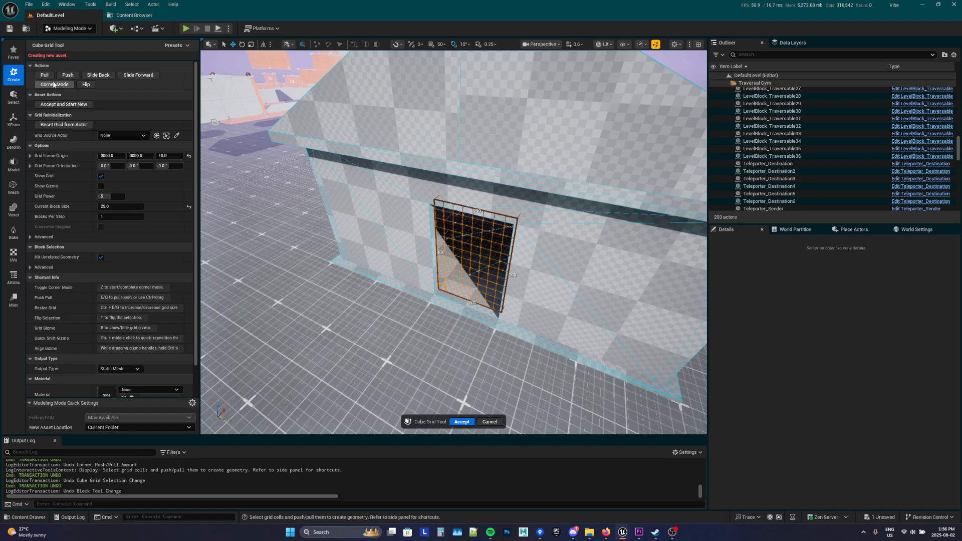
Step: Examine the doorway opening, the interior and the front of the house
{"action": "key", "text": "w"}
{"action": "right_click_drag", "start_coordinate": [360, 204], "coordinate": [385, 203]}
{"action": "scroll", "coordinate": [371, 205], "scroll_direction": "up", "scroll_amount": 1}
{"action": "key", "text": "d"}
{"action": "key", "text": "a"}
{"action": "key", "text": "s"}
{"action": "key", "text": "w"}
{"action": "key", "text": "w"}
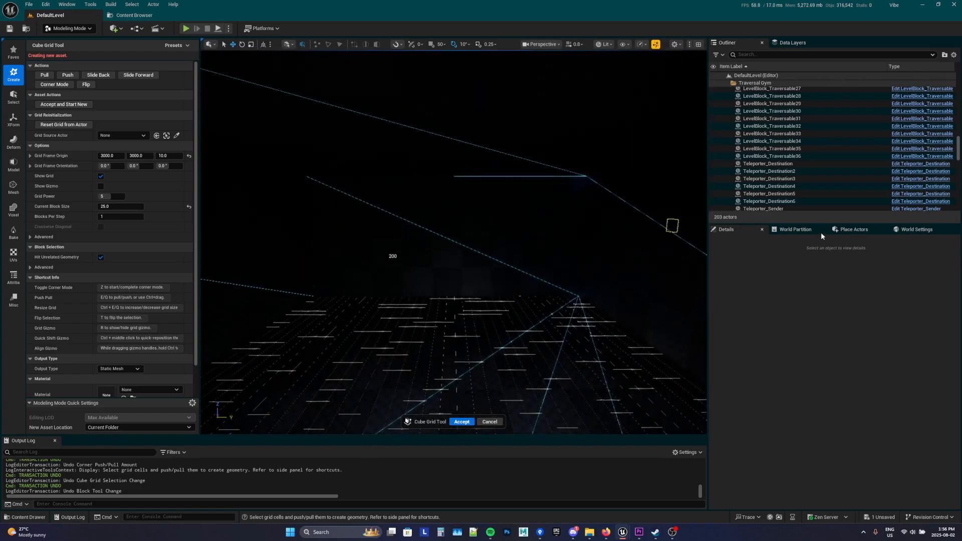
{"action": "key", "text": "s"}
{"action": "right_click_drag", "start_coordinate": [439, 258], "coordinate": [344, 244]}
{"action": "key", "text": "d"}
{"action": "key", "text": "s"}
{"action": "key", "text": "a"}
{"action": "key", "text": "d"}
{"action": "key", "text": "w"}
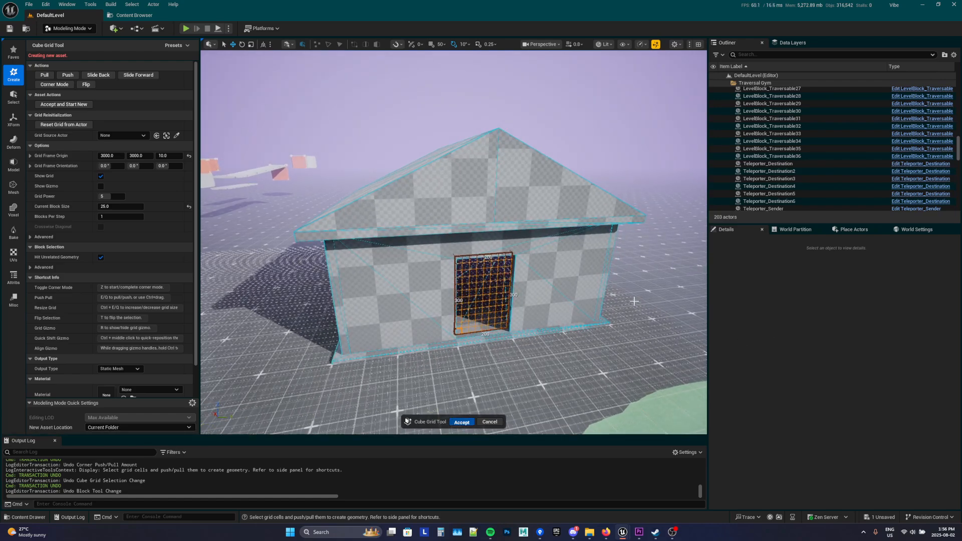
Step: Accept the CubeGrid result, rename its static mesh in the Levels folder to SM_HouseExample_CubeGrid, and return to DefaultLevel
{"action": "left_click", "coordinate": [853, 391]}
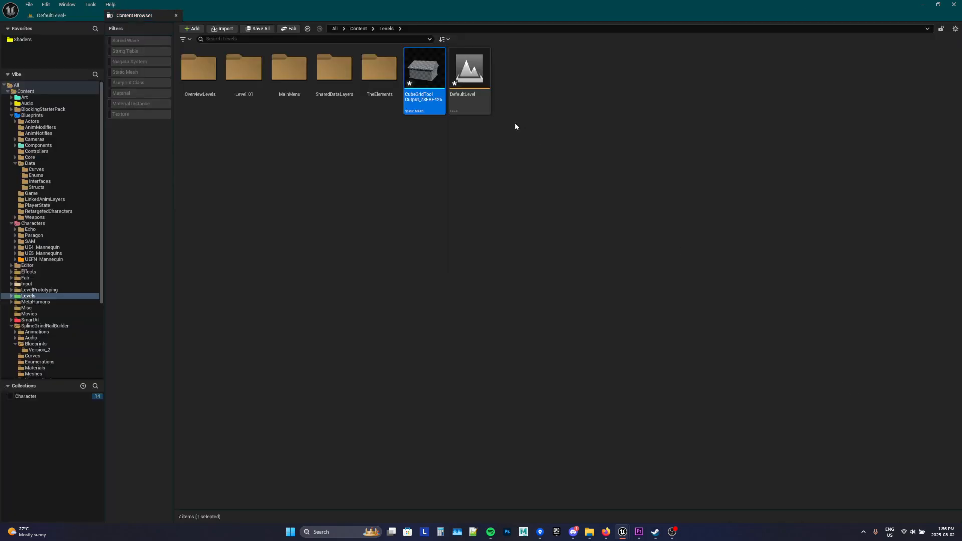
{"action": "type", "text": "SM_Hous"}
{"action": "type", "text": "eExample_Cu"}
{"action": "type", "text": "beGrid"}
{"action": "key", "text": "Return"}
{"action": "left_click", "coordinate": [45, 16]}
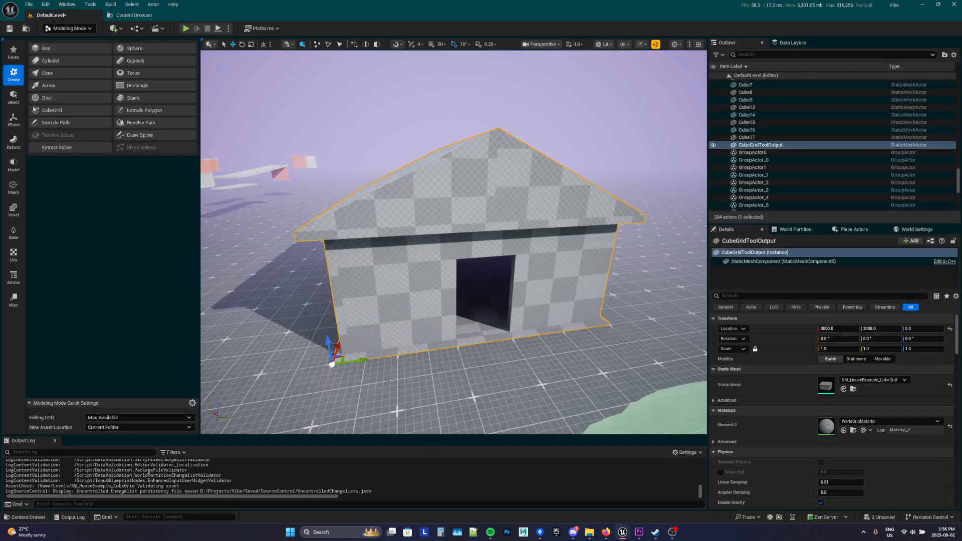
Step: Place a Sphere shape from Place Actors inside the house
{"action": "key", "text": "d"}
{"action": "key", "text": "w"}
{"action": "right_click_drag", "start_coordinate": [453, 242], "coordinate": [478, 194]}
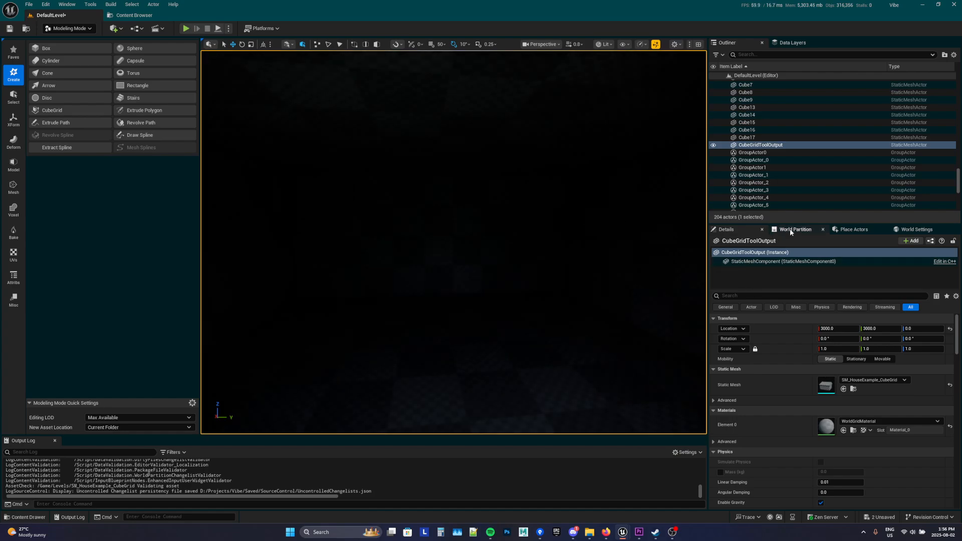
{"action": "left_click", "coordinate": [854, 229]}
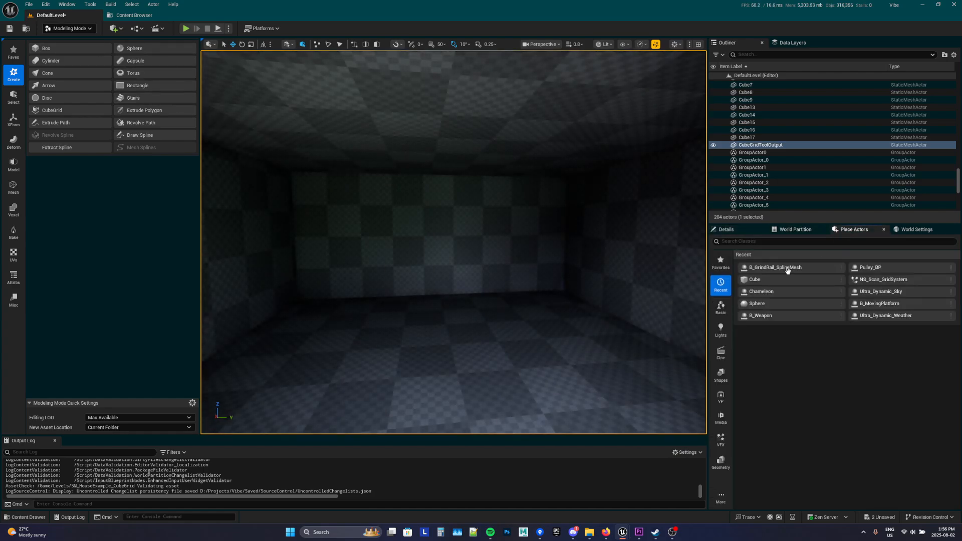
{"action": "left_click", "coordinate": [718, 336]}
{"action": "left_click", "coordinate": [720, 376]}
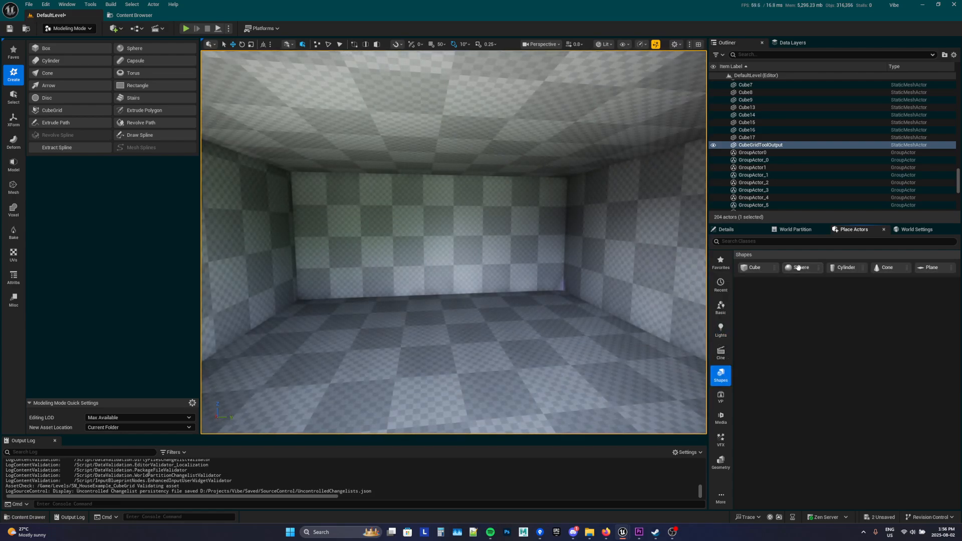
{"action": "left_click_drag", "start_coordinate": [799, 268], "coordinate": [582, 244]}
Step: Focus on the new sphere and assign the MI_Emissive_Red_01 material to it
{"action": "key", "text": "a"}
{"action": "mouse_move", "coordinate": [443, 273]}
{"action": "right_mouse_down"}
{"action": "mouse_move", "coordinate": [466, 273]}
{"action": "mouse_move", "coordinate": [443, 273]}
{"action": "right_mouse_up"}
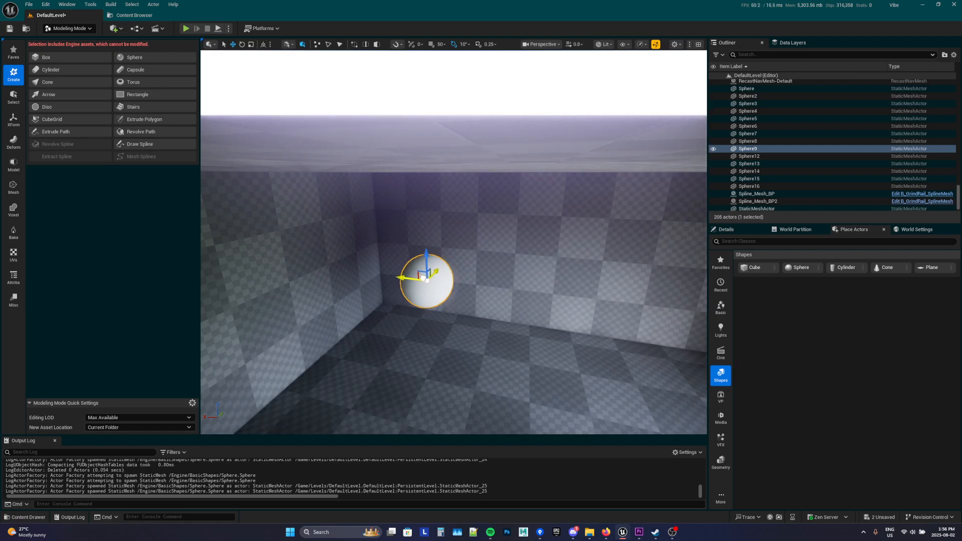
{"action": "key", "text": "f"}
{"action": "key", "text": "s"}
{"action": "mouse_move", "coordinate": [520, 313]}
{"action": "right_mouse_down"}
{"action": "mouse_move", "coordinate": [677, 313]}
{"action": "mouse_move", "coordinate": [521, 314]}
{"action": "right_mouse_up"}
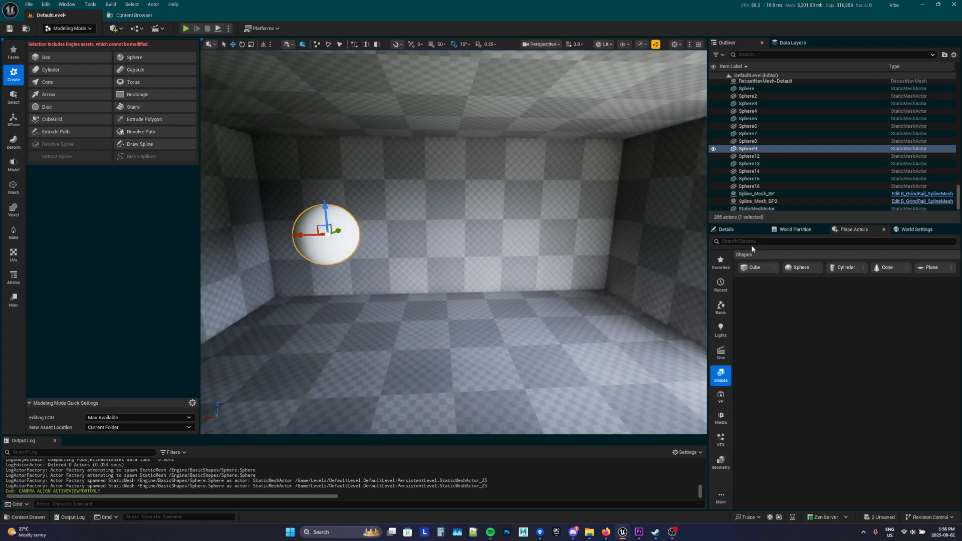
{"action": "left_click", "coordinate": [726, 230]}
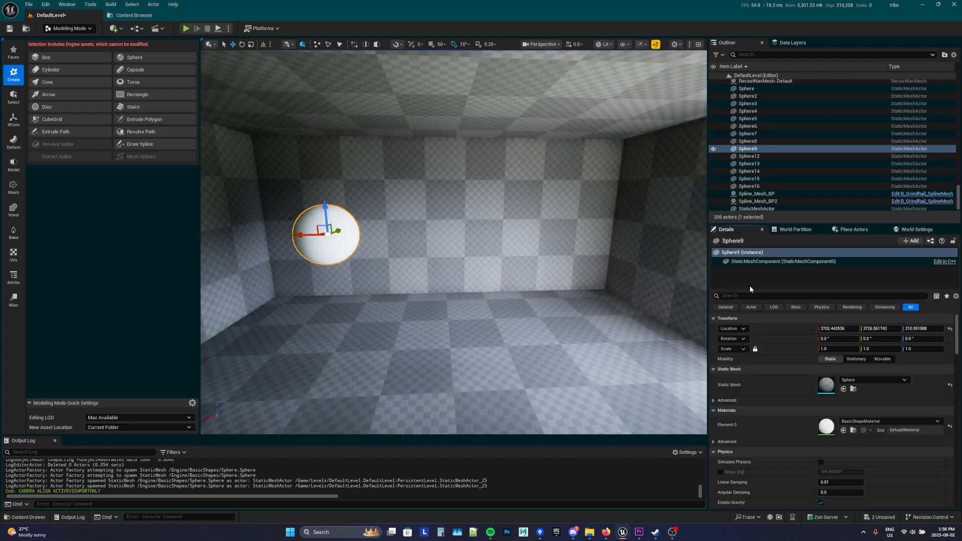
{"action": "left_click", "coordinate": [854, 423]}
{"action": "type", "text": "emissive"}
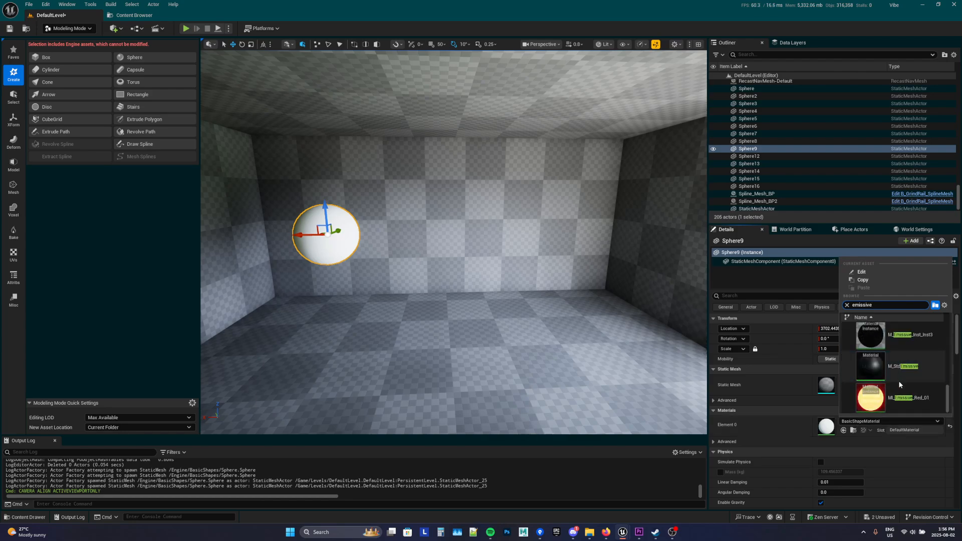
{"action": "left_click", "coordinate": [897, 403]}
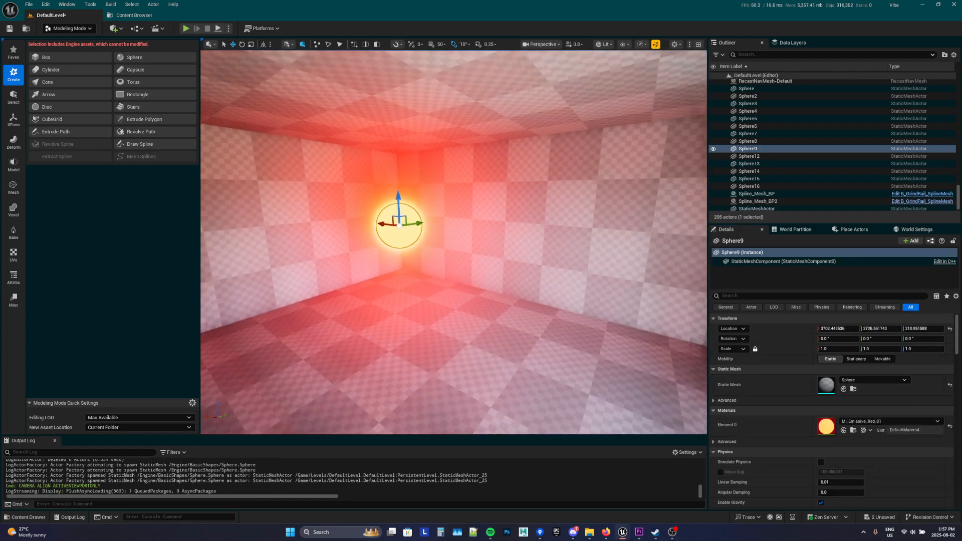
Step: Locate MI_Emissive_Red_01 in the Content Browser and duplicate it as MI_Emissive_Red_02
{"action": "left_click", "coordinate": [853, 430]}
{"action": "right_click", "coordinate": [201, 108]}
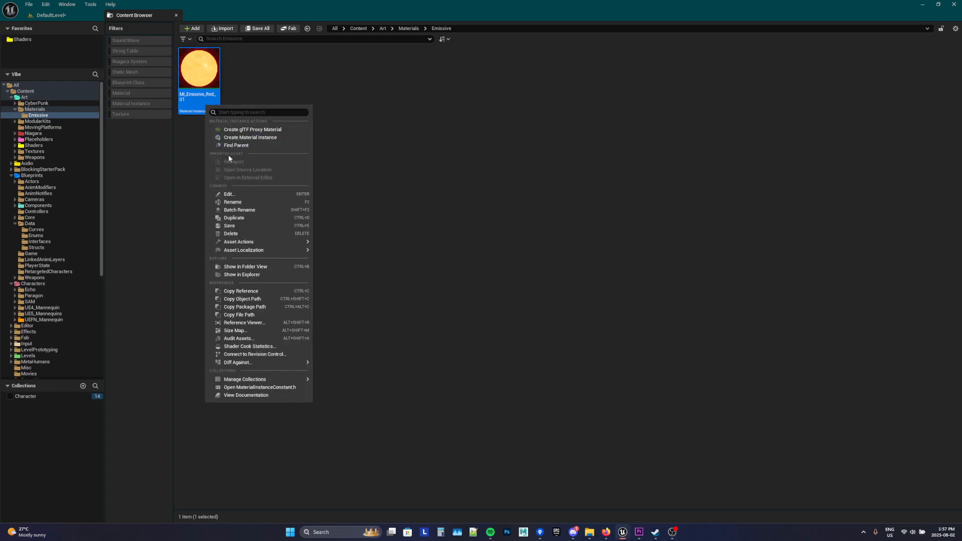
{"action": "left_click", "coordinate": [228, 218]}
{"action": "key", "text": "Return"}
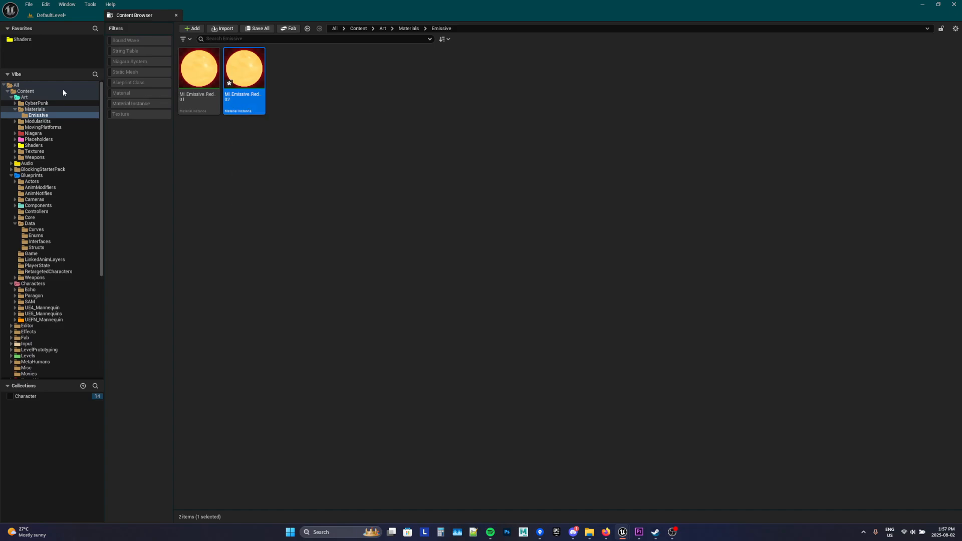
Step: Open MI_Emissive_Red_02 in a floating editor over DefaultLevel and assign it to the sphere
{"action": "left_click_drag", "start_coordinate": [1, 57], "coordinate": [716, 49]}
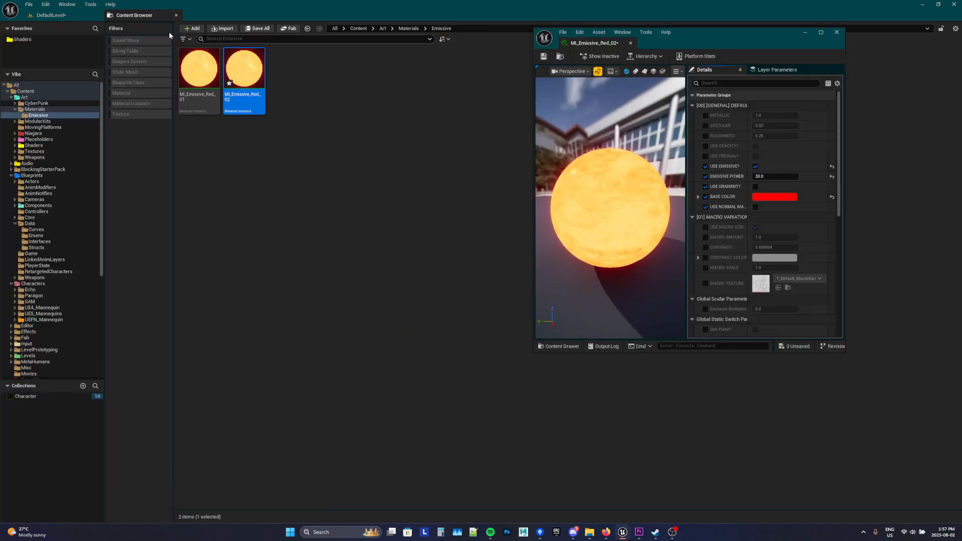
{"action": "left_click", "coordinate": [71, 16]}
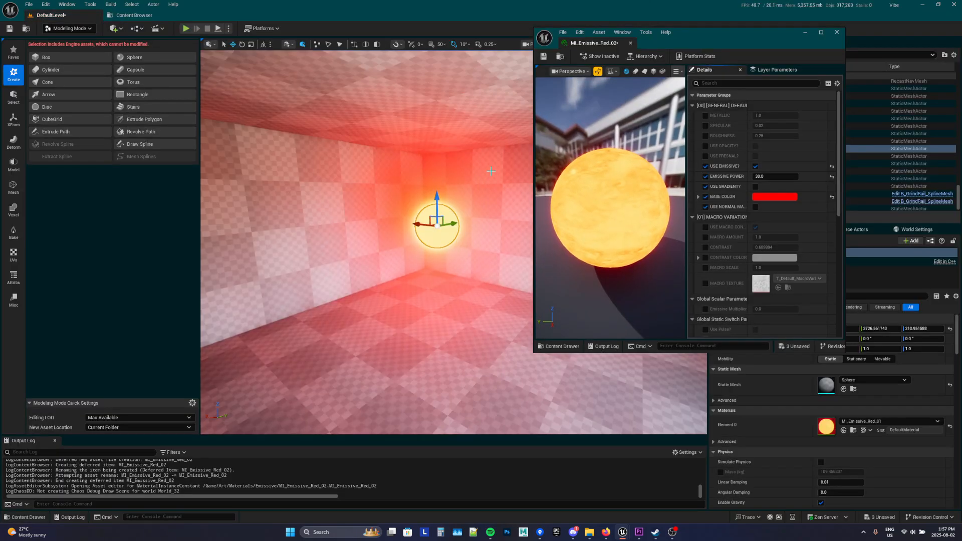
{"action": "left_click", "coordinate": [844, 429]}
Step: Set the Emissive Power of MI_Emissive_Red_02 to 2.0, save the material instance, and close its editor
{"action": "left_click", "coordinate": [757, 198]}
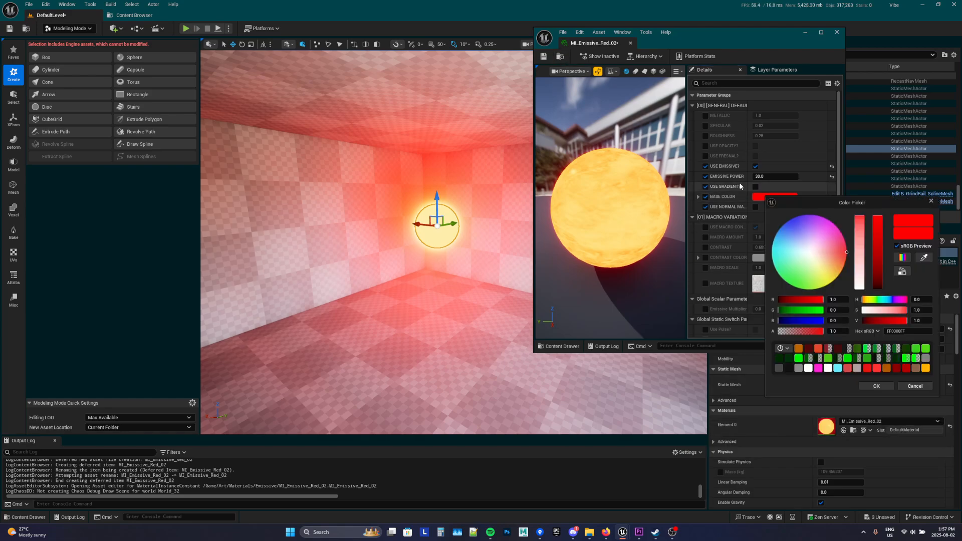
{"action": "left_click_drag", "start_coordinate": [782, 177], "coordinate": [759, 177]}
{"action": "left_click", "coordinate": [932, 201]}
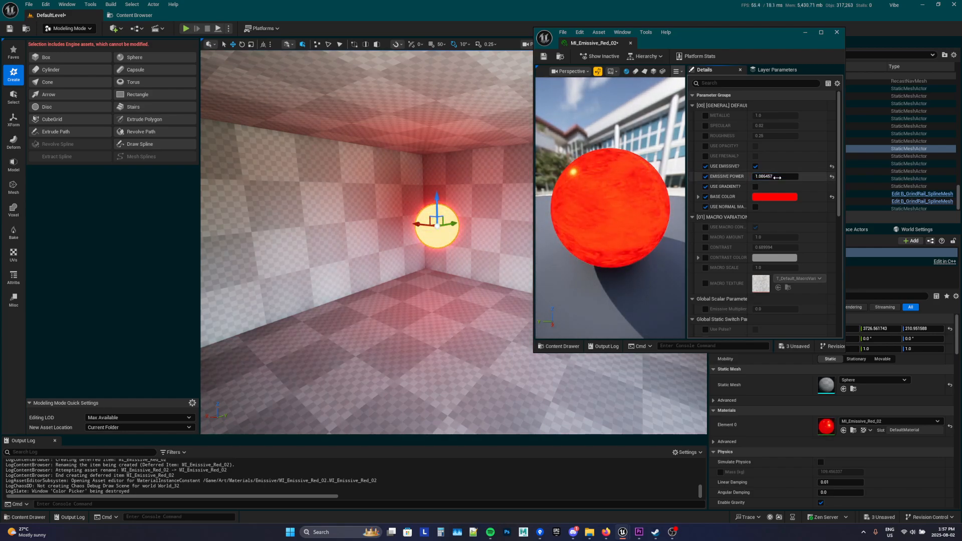
{"action": "key", "text": "Return"}
{"action": "key", "text": "ctrl+s"}
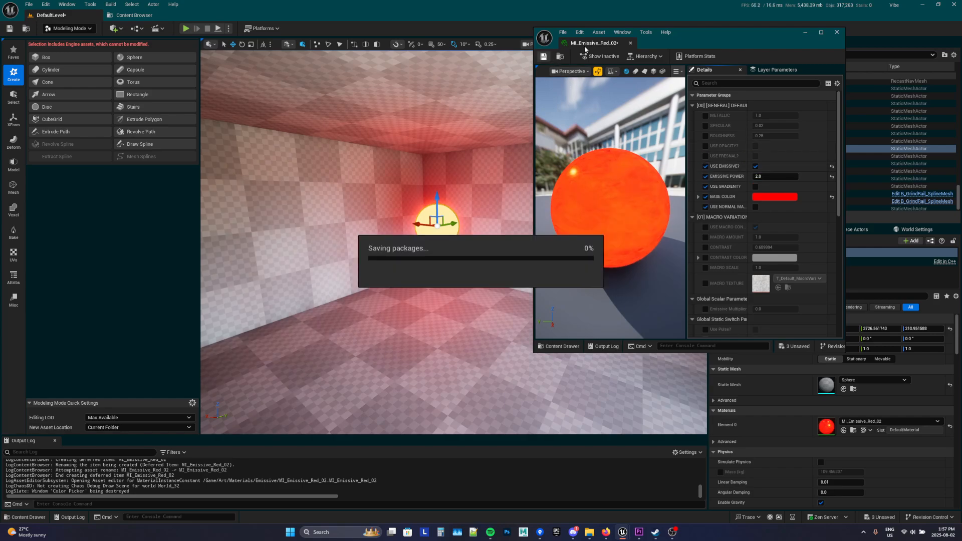
{"action": "middle_click", "coordinate": [584, 46]}
Step: Duplicate the glowing sphere across the room and raise both near the ceiling, the copy to about Z 387 and the original to about Z 391
{"action": "key", "text": "s"}
{"action": "mouse_move", "coordinate": [561, 150]}
{"action": "right_mouse_down"}
{"action": "mouse_move", "coordinate": [517, 160]}
{"action": "mouse_move", "coordinate": [486, 150]}
{"action": "mouse_move", "coordinate": [485, 164]}
{"action": "mouse_move", "coordinate": [479, 156]}
{"action": "mouse_move", "coordinate": [561, 164]}
{"action": "right_mouse_up"}
{"action": "key", "text": "w"}
{"action": "left_click_drag", "start_coordinate": [564, 220], "coordinate": [378, 223], "text": "alt"}
{"action": "mouse_move", "coordinate": [451, 230]}
{"action": "right_mouse_down"}
{"action": "mouse_move", "coordinate": [432, 222]}
{"action": "mouse_move", "coordinate": [466, 232]}
{"action": "mouse_move", "coordinate": [457, 227]}
{"action": "right_mouse_up"}
{"action": "key", "text": "a"}
{"action": "key", "text": "s"}
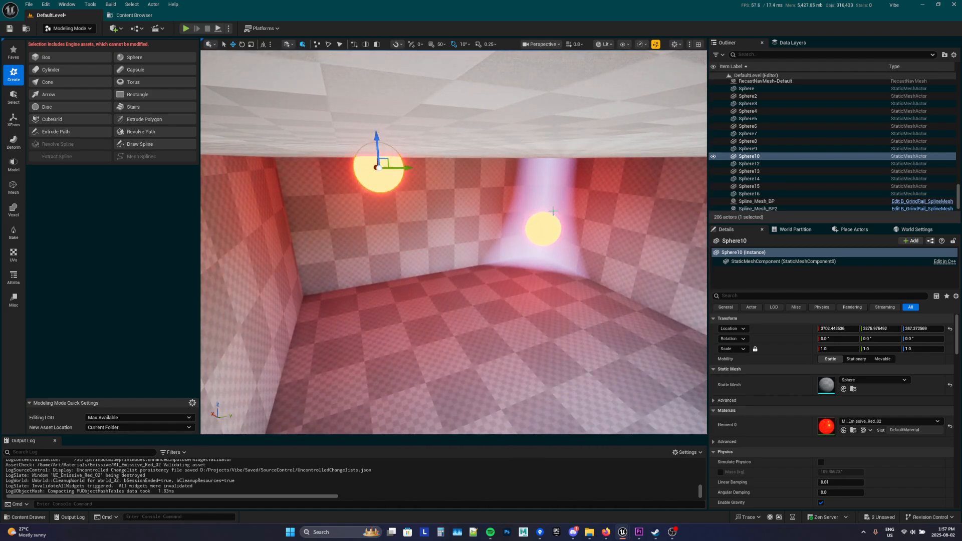
{"action": "left_click", "coordinate": [550, 213]}
{"action": "left_click_drag", "start_coordinate": [557, 131], "coordinate": [557, 130]}
Step: Examine the house from outside, looking at its front wall, doorway and roof
{"action": "right_click_drag", "start_coordinate": [558, 130], "coordinate": [598, 140]}
{"action": "key", "text": "s"}
{"action": "key", "text": "a"}
{"action": "key", "text": "e"}
{"action": "scroll", "coordinate": [603, 151], "scroll_direction": "down", "scroll_amount": 2}
{"action": "key", "text": "w"}
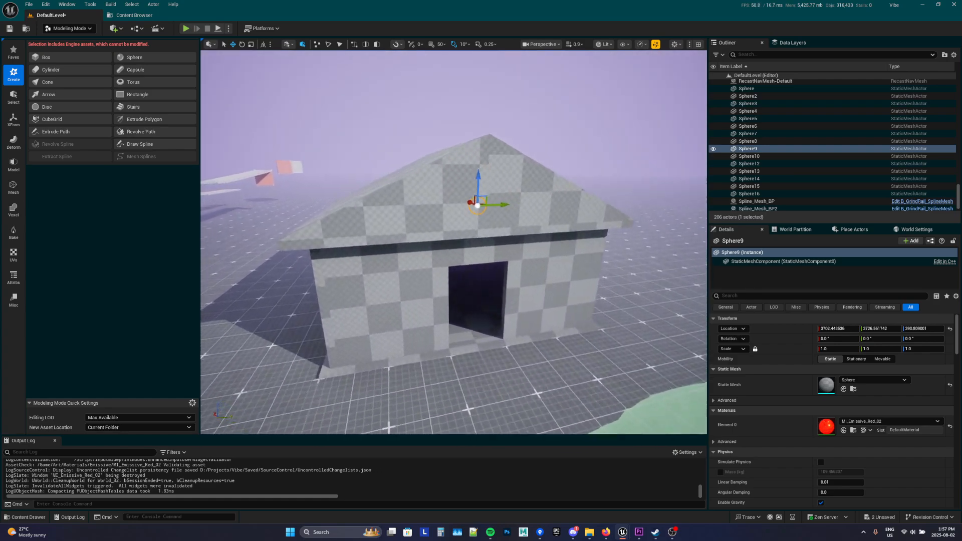
{"action": "key", "text": "e"}
{"action": "mouse_move", "coordinate": [551, 193]}
{"action": "right_mouse_down"}
{"action": "mouse_move", "coordinate": [559, 200]}
{"action": "mouse_move", "coordinate": [550, 193]}
{"action": "right_mouse_up"}
{"action": "key", "text": "w"}
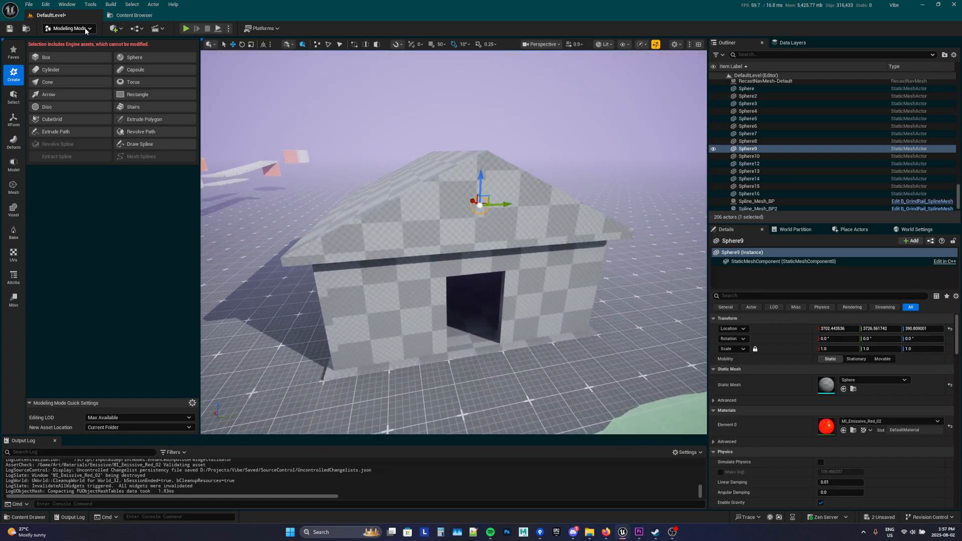
{"action": "mouse_move", "coordinate": [381, 180]}
{"action": "right_mouse_down"}
{"action": "mouse_move", "coordinate": [250, 173]}
{"action": "mouse_move", "coordinate": [386, 186]}
{"action": "mouse_move", "coordinate": [368, 175]}
{"action": "right_mouse_up"}
{"action": "key", "text": "w"}
Step: Select the house mesh and start CubeGrid on it to edit the existing asset
{"action": "left_click", "coordinate": [355, 236]}
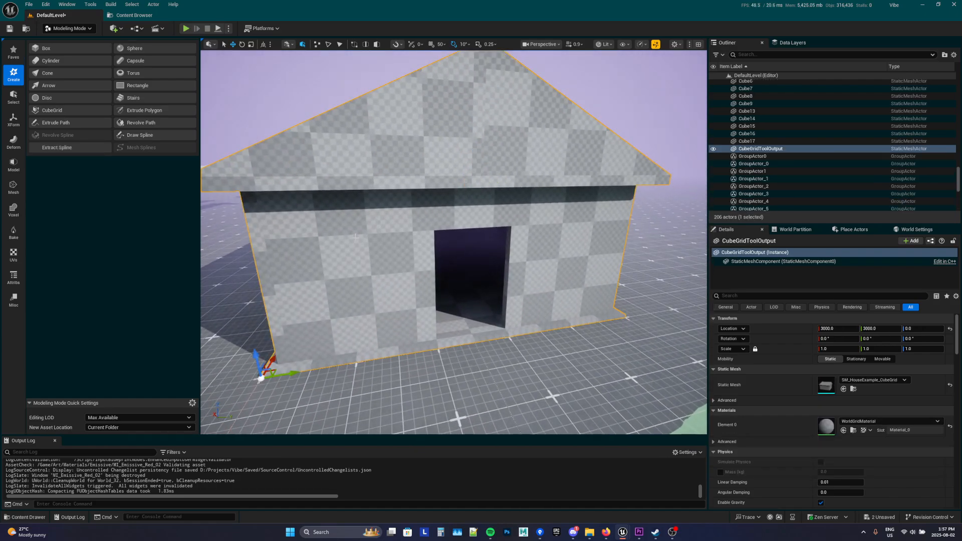
{"action": "key", "text": "d"}
{"action": "right_click_drag", "start_coordinate": [355, 236], "coordinate": [302, 228]}
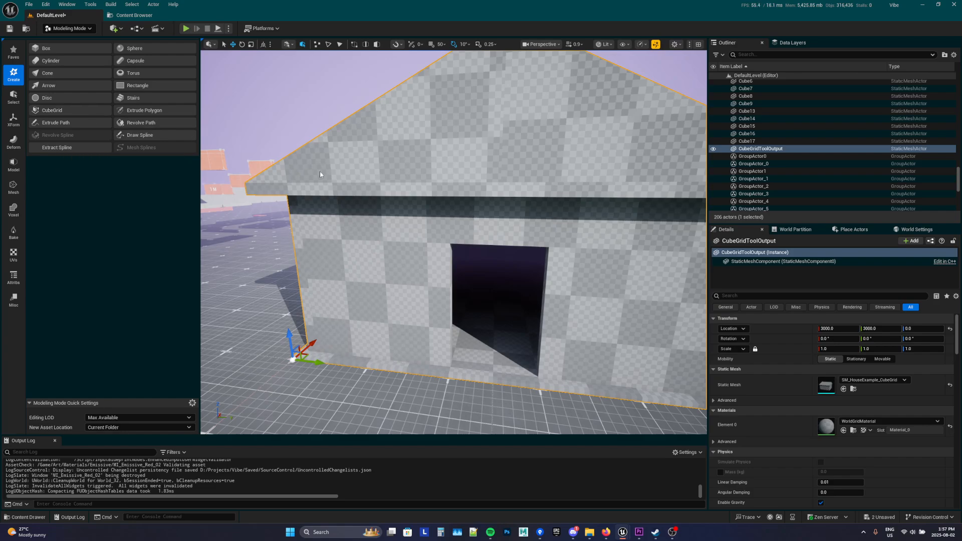
{"action": "key", "text": "s"}
{"action": "key", "text": "a"}
{"action": "right_click_drag", "start_coordinate": [321, 175], "coordinate": [381, 176]}
{"action": "key", "text": "w"}
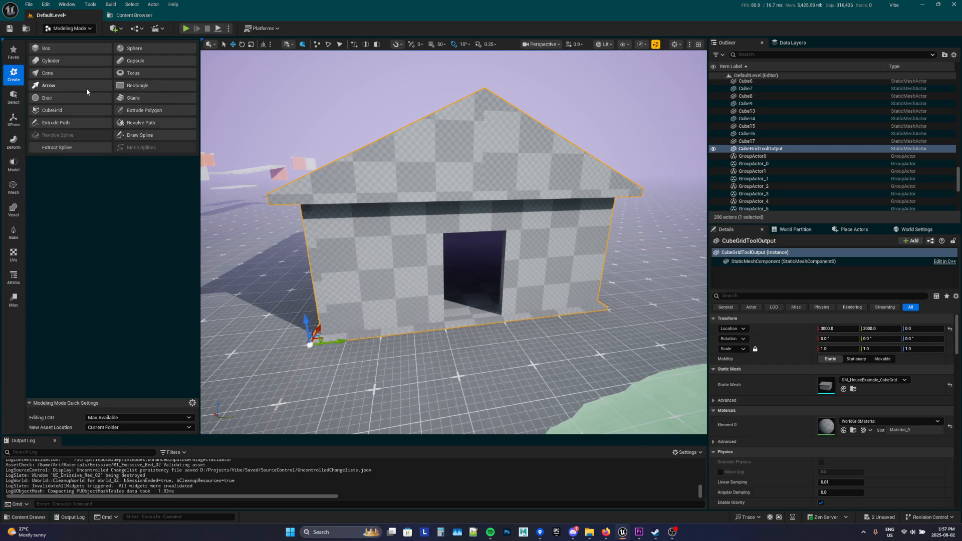
{"action": "left_click", "coordinate": [52, 111]}
Step: Select a 175 by 100 area of the front wall left of the doorway and push it in to cut a window
{"action": "key", "text": "w"}
{"action": "right_click_drag", "start_coordinate": [378, 232], "coordinate": [328, 225]}
{"action": "key", "text": "a"}
{"action": "key", "text": "d"}
{"action": "mouse_move", "coordinate": [382, 197]}
{"action": "right_mouse_down"}
{"action": "mouse_move", "coordinate": [350, 271]}
{"action": "mouse_move", "coordinate": [382, 197]}
{"action": "right_mouse_up"}
{"action": "left_click_drag", "start_coordinate": [383, 196], "coordinate": [478, 260]}
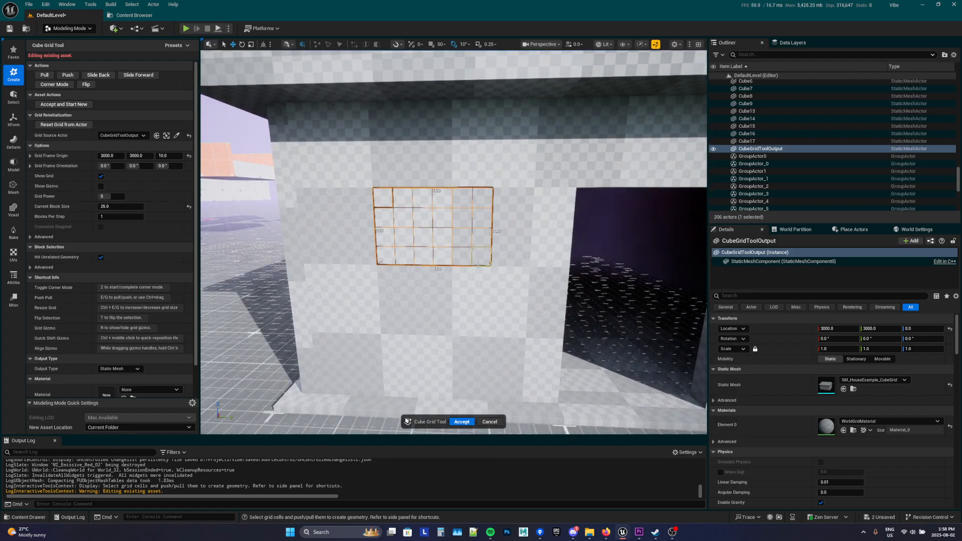
{"action": "left_click_drag", "start_coordinate": [364, 217], "coordinate": [497, 276]}
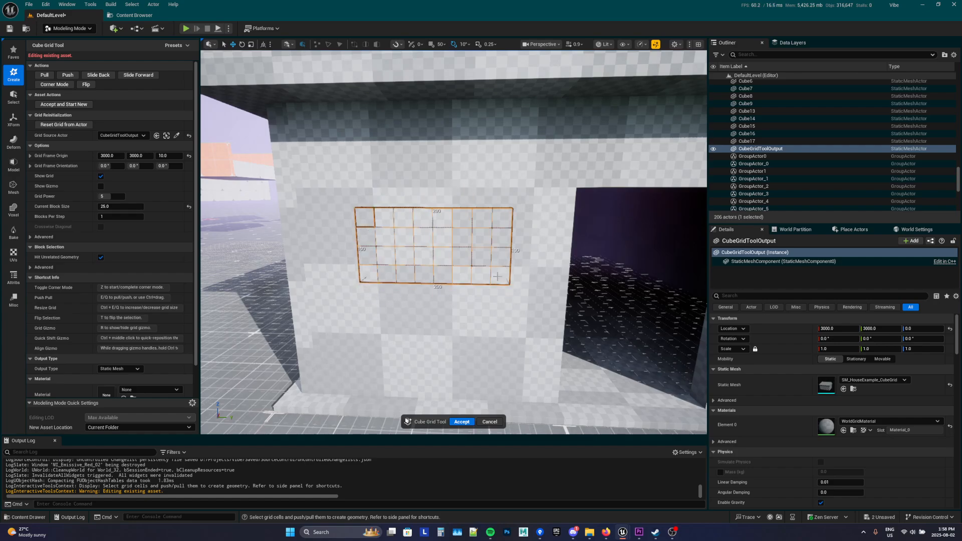
{"action": "left_click_drag", "start_coordinate": [364, 217], "coordinate": [479, 273]}
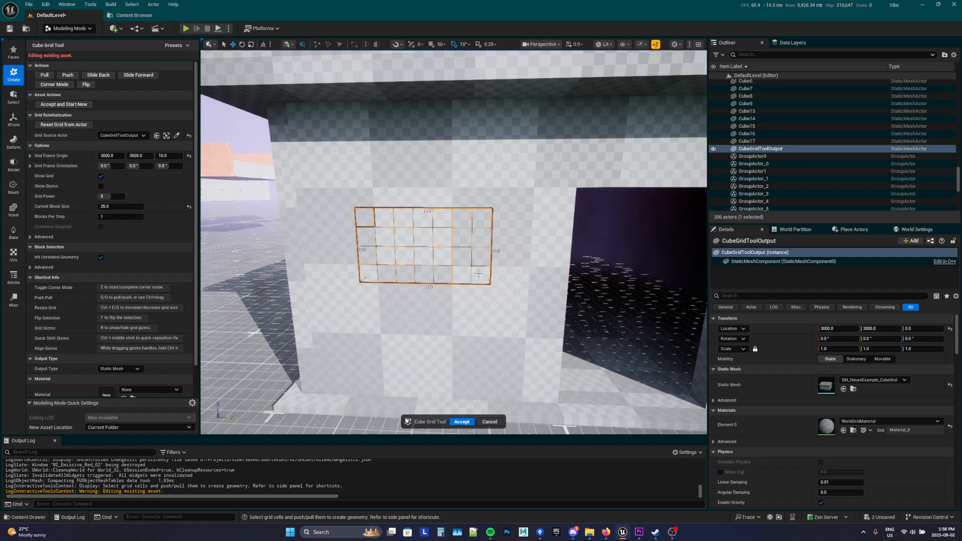
{"action": "key", "text": "q"}
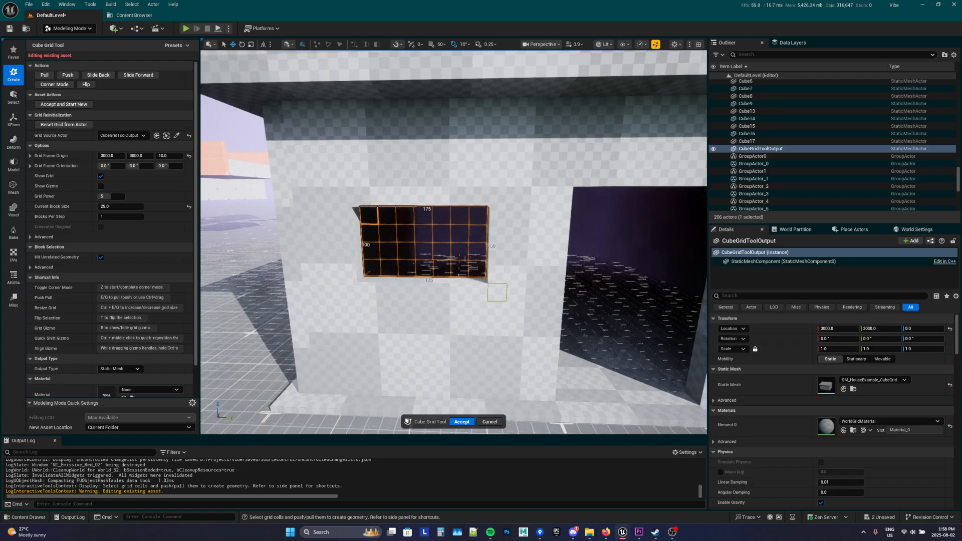
Step: Cut a second 175 by 100 window through the front wall on the right side of the doorway
{"action": "key", "text": "s"}
{"action": "right_click_drag", "start_coordinate": [484, 276], "coordinate": [516, 275]}
{"action": "right_click_drag", "start_coordinate": [490, 242], "coordinate": [478, 242]}
{"action": "key", "text": "a"}
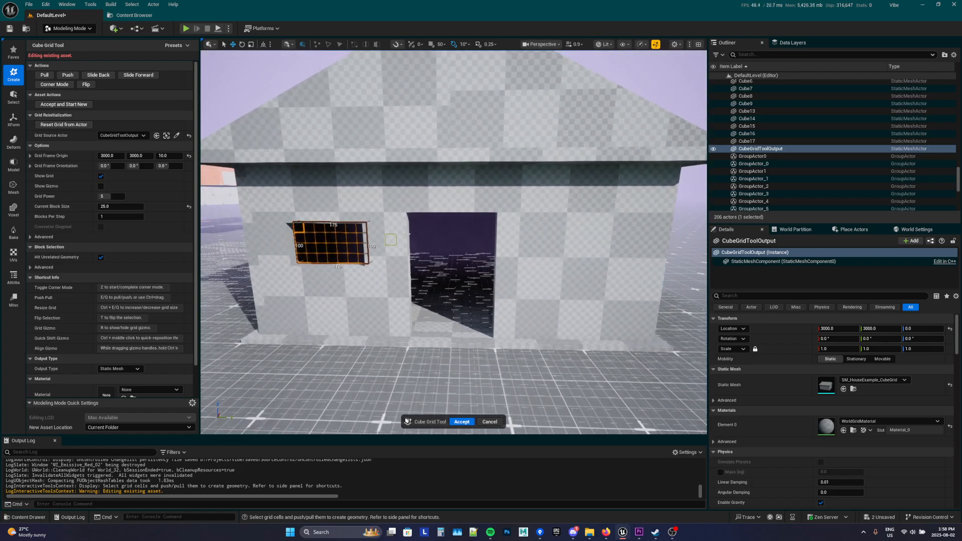
{"action": "left_click_drag", "start_coordinate": [402, 229], "coordinate": [375, 232]}
{"action": "left_click_drag", "start_coordinate": [503, 229], "coordinate": [612, 257]}
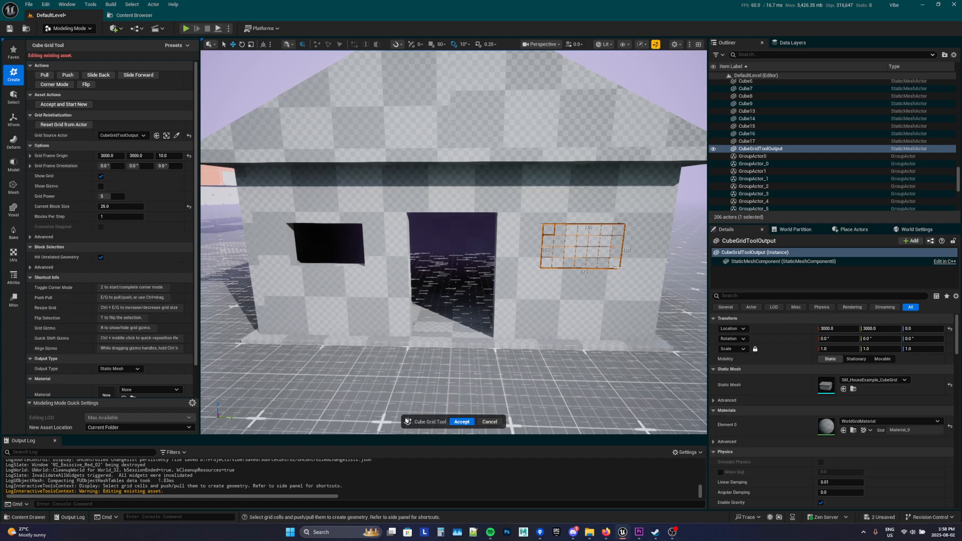
{"action": "key", "text": "q"}
Step: From inside the house, select a tall area reaching the floor on the back wall and push it out as a doorway
{"action": "mouse_move", "coordinate": [607, 297]}
{"action": "right_mouse_down"}
{"action": "mouse_move", "coordinate": [647, 288]}
{"action": "mouse_move", "coordinate": [609, 291]}
{"action": "right_mouse_up"}
{"action": "key", "text": "s"}
{"action": "key", "text": "w"}
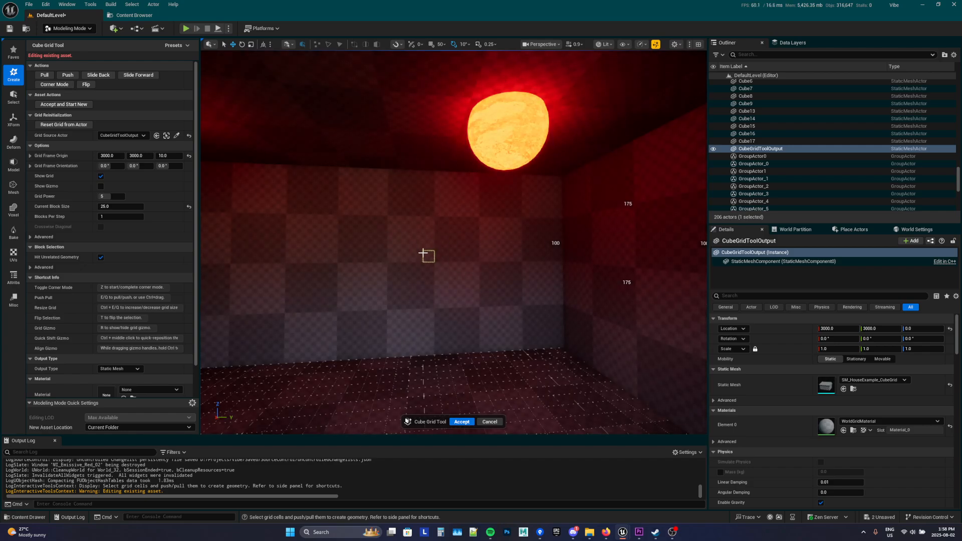
{"action": "left_click_drag", "start_coordinate": [423, 251], "coordinate": [489, 349]}
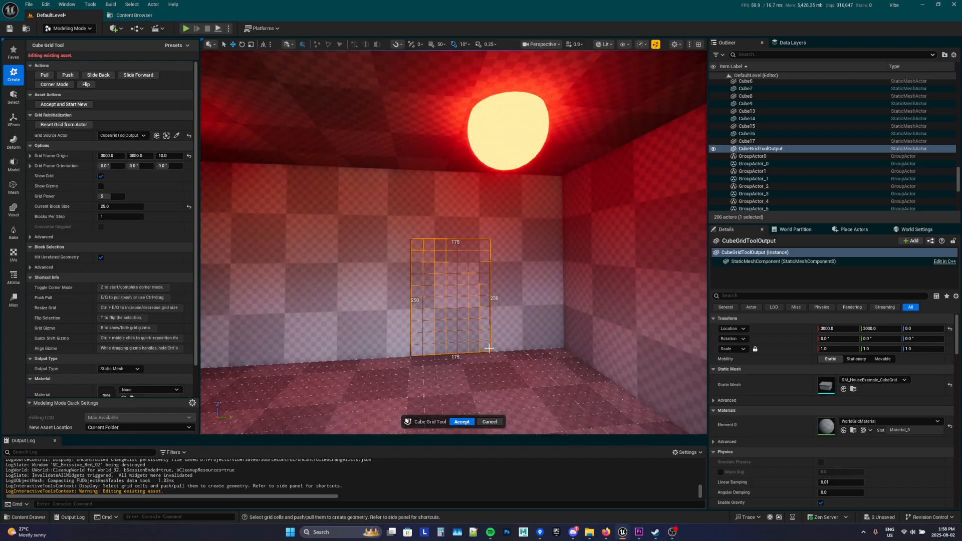
{"action": "left_click_drag", "start_coordinate": [402, 221], "coordinate": [484, 348]}
{"action": "left_click_drag", "start_coordinate": [416, 222], "coordinate": [498, 347]}
{"action": "key", "text": "q"}
Step: Cut a 325 by 100 window through the back wall beside its doorway
{"action": "right_click_drag", "start_coordinate": [504, 349], "coordinate": [457, 218]}
{"action": "left_click_drag", "start_coordinate": [491, 229], "coordinate": [355, 244]}
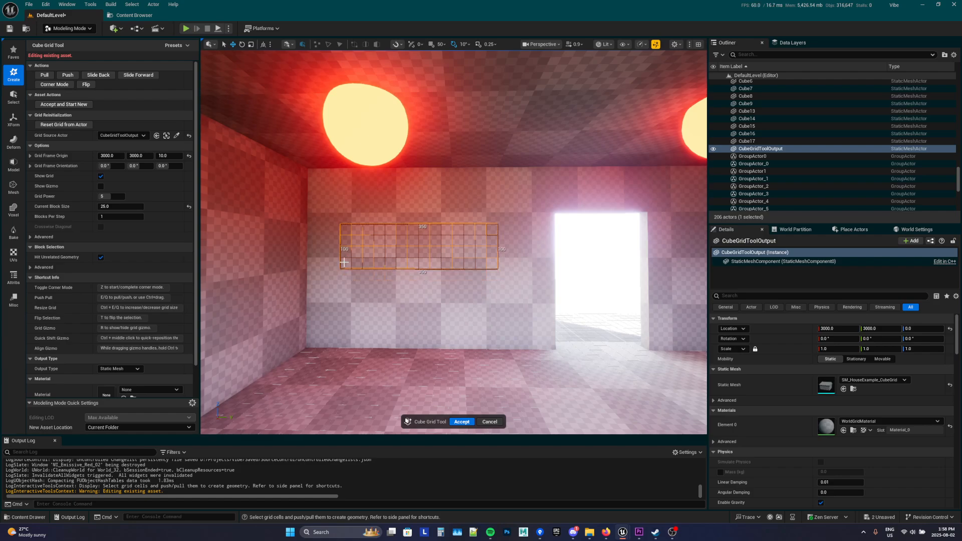
{"action": "key", "text": "q"}
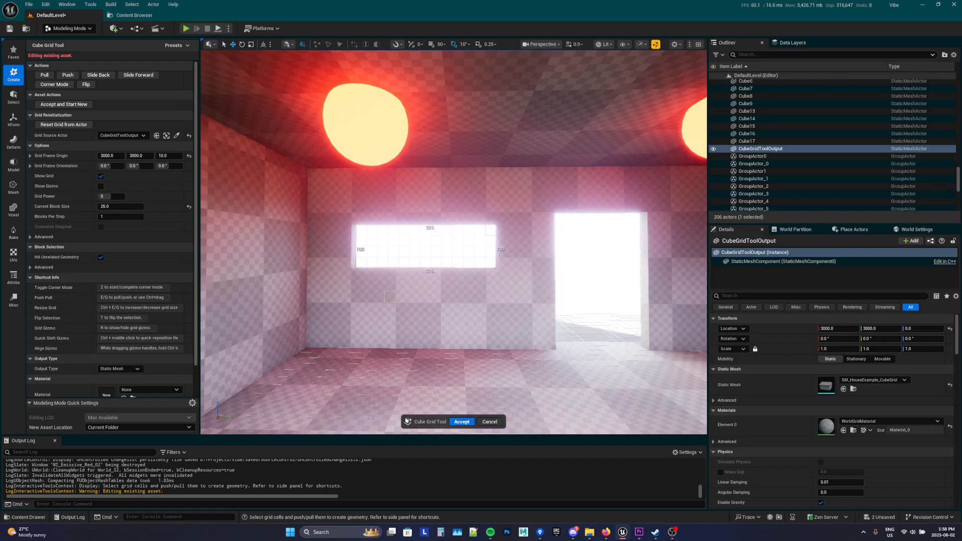
Step: From outside, select a 250 by 100 area near the corner of the side wall and push it in as a window
{"action": "right_click_drag", "start_coordinate": [362, 263], "coordinate": [210, 275]}
{"action": "scroll", "coordinate": [311, 263], "scroll_direction": "up", "scroll_amount": 3}
{"action": "right_click_drag", "start_coordinate": [427, 257], "coordinate": [285, 260]}
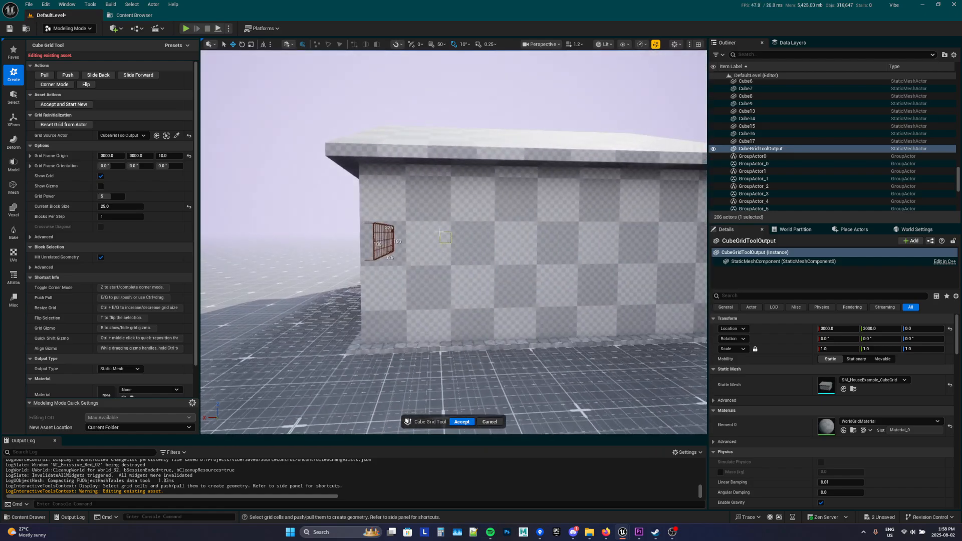
{"action": "left_click_drag", "start_coordinate": [422, 227], "coordinate": [525, 270]}
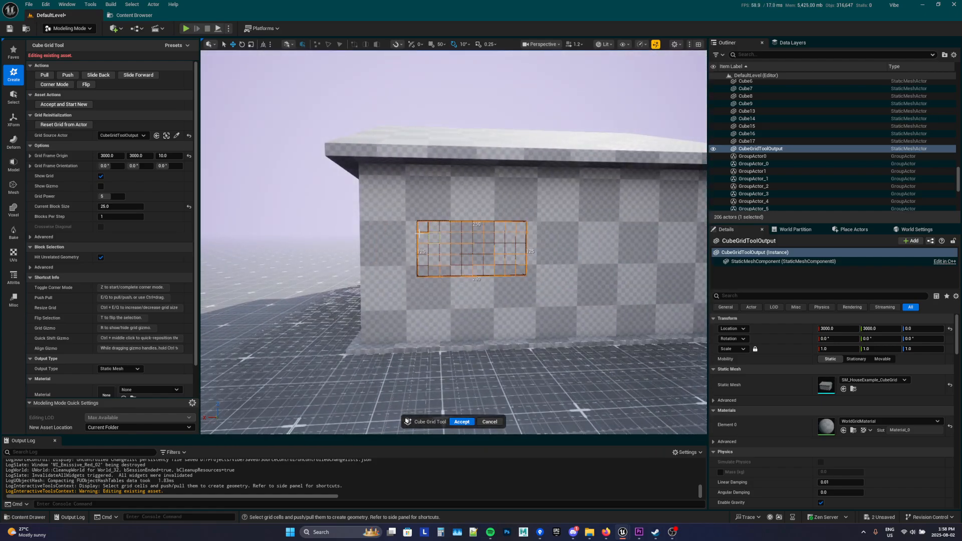
{"action": "left_click_drag", "start_coordinate": [423, 227], "coordinate": [522, 261]}
{"action": "right_click_drag", "start_coordinate": [542, 271], "coordinate": [458, 266]}
{"action": "key", "text": "e"}
{"action": "key", "text": "q"}
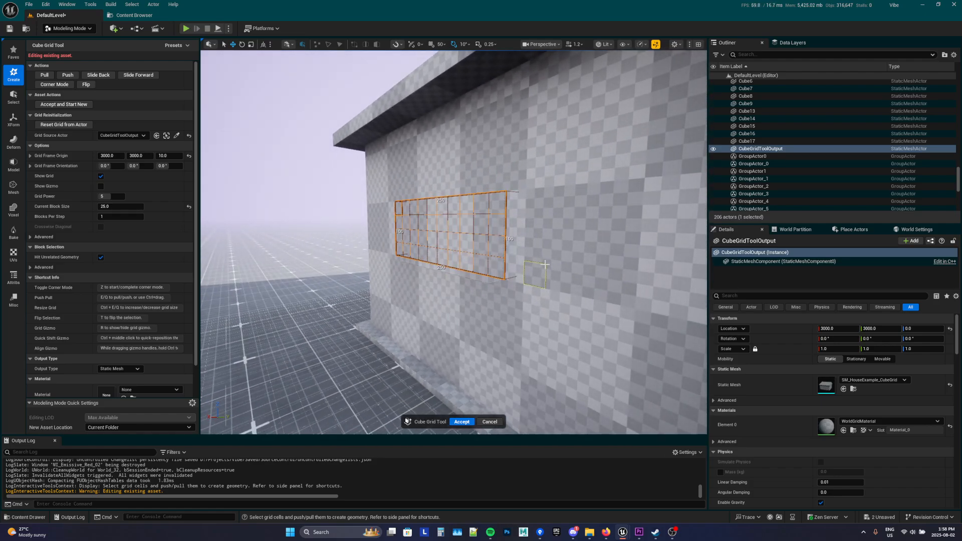
{"action": "key", "text": "q"}
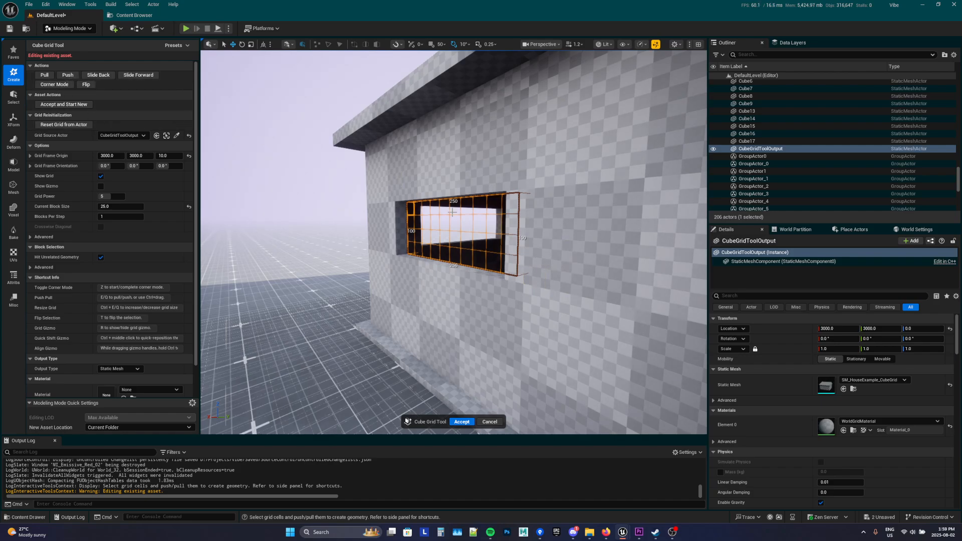
Step: Pull the side window area outward past the wall face and push it back through the wall
{"action": "key", "text": "e"}
{"action": "key", "text": "e"}
{"action": "key", "text": "q"}
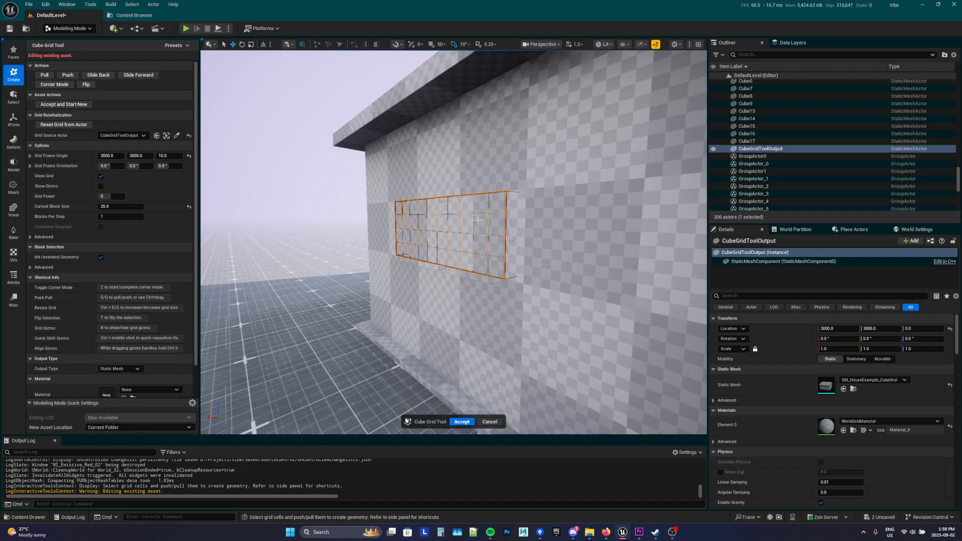
{"action": "key", "text": "q"}
{"action": "key", "text": "e"}
{"action": "key", "text": "q"}
{"action": "key", "text": "e"}
{"action": "key", "text": "e"}
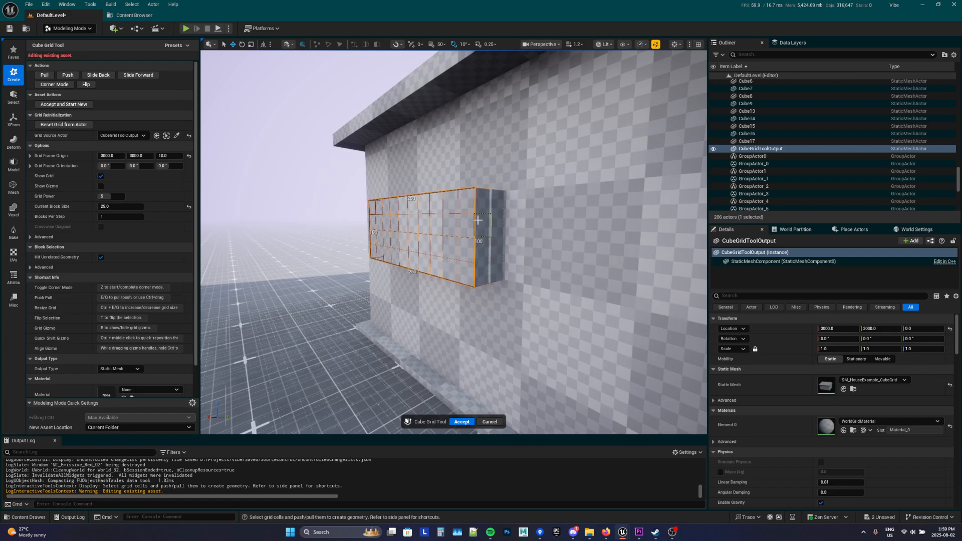
{"action": "key", "text": "q"}
{"action": "key", "text": "q"}
{"action": "key", "text": "q"}
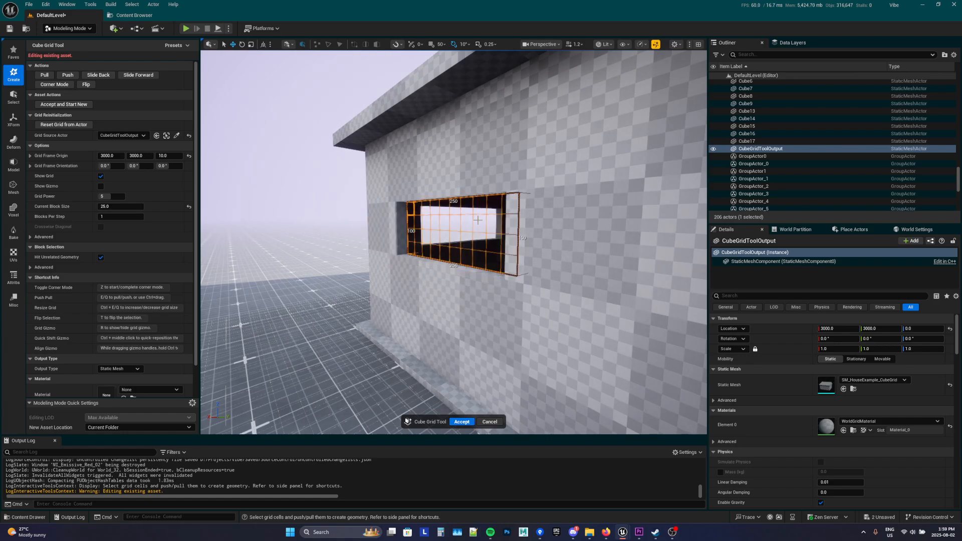
Step: Examine the side window and the interior behind it from several outside angles
{"action": "key", "text": "a"}
{"action": "right_click_drag", "start_coordinate": [478, 221], "coordinate": [526, 220]}
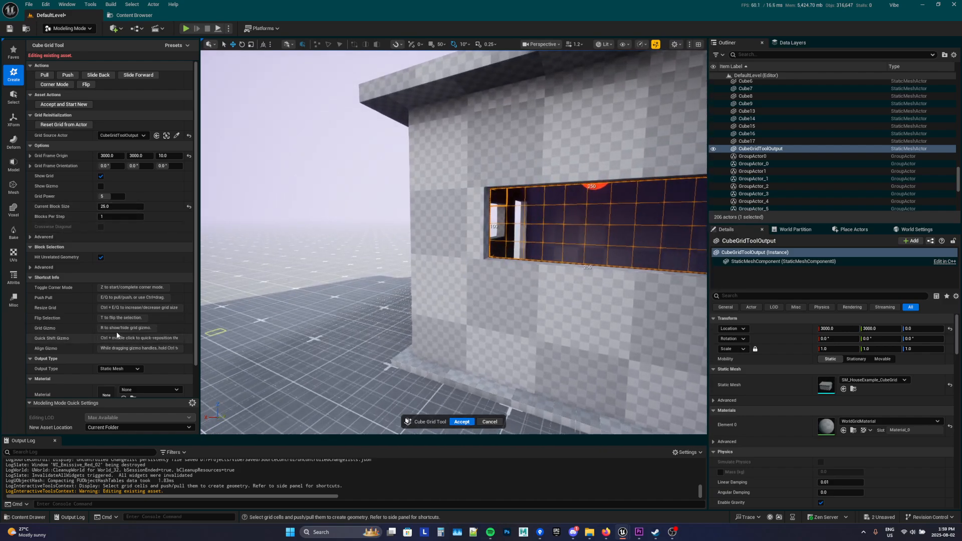
{"action": "key", "text": "s"}
{"action": "right_click_drag", "start_coordinate": [350, 241], "coordinate": [316, 240]}
{"action": "key", "text": "d"}
{"action": "key", "text": "d"}
{"action": "right_click_drag", "start_coordinate": [261, 323], "coordinate": [225, 322]}
{"action": "key", "text": "w"}
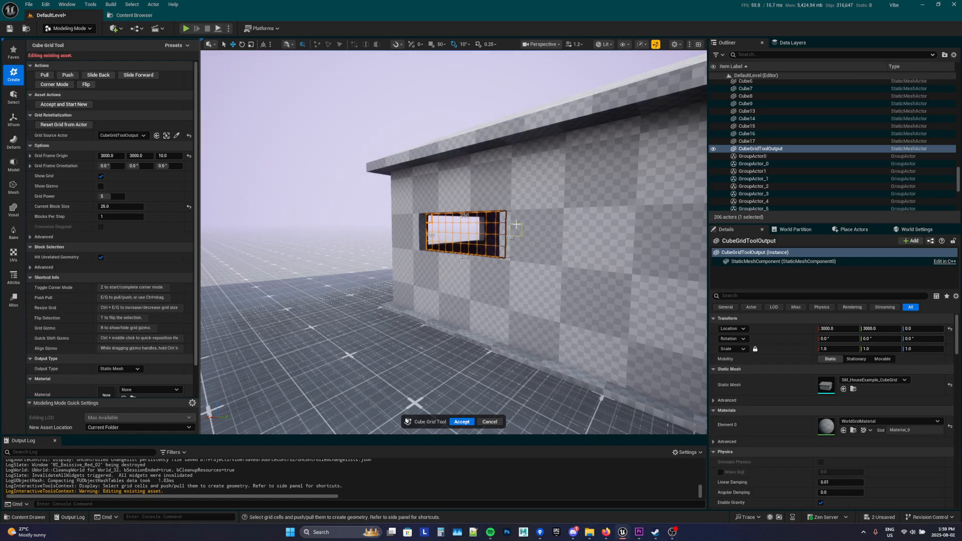
Step: Select a 200 by 125 area beside the side window and push it through the wall as another opening
{"action": "left_click_drag", "start_coordinate": [516, 225], "coordinate": [617, 289]}
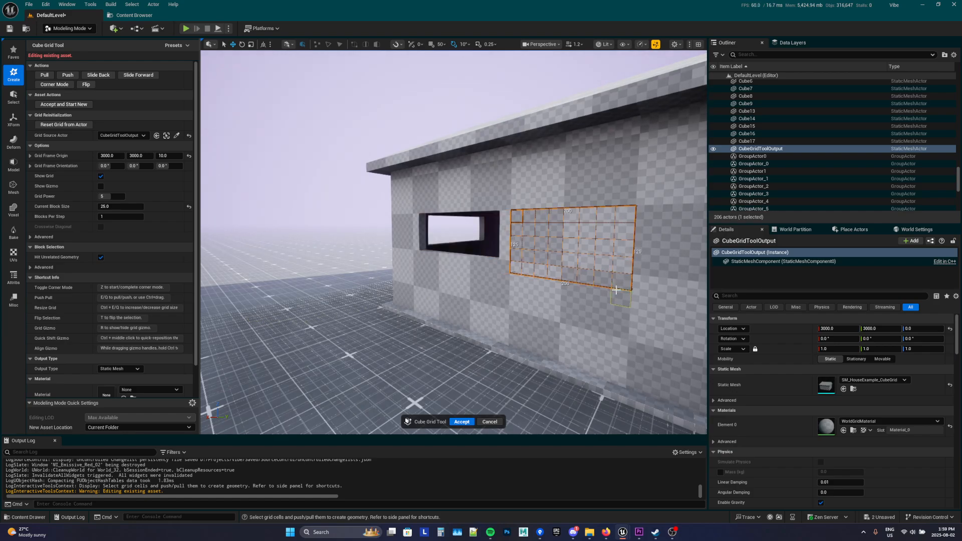
{"action": "key", "text": "d"}
{"action": "right_click_drag", "start_coordinate": [605, 302], "coordinate": [552, 302]}
{"action": "key", "text": "w"}
{"action": "scroll", "coordinate": [605, 302], "scroll_direction": "down", "scroll_amount": 4}
{"action": "key", "text": "a"}
{"action": "key", "text": "e"}
{"action": "key", "text": "q"}
{"action": "key", "text": "e"}
{"action": "key", "text": "q"}
{"action": "key", "text": "q"}
{"action": "key", "text": "e"}
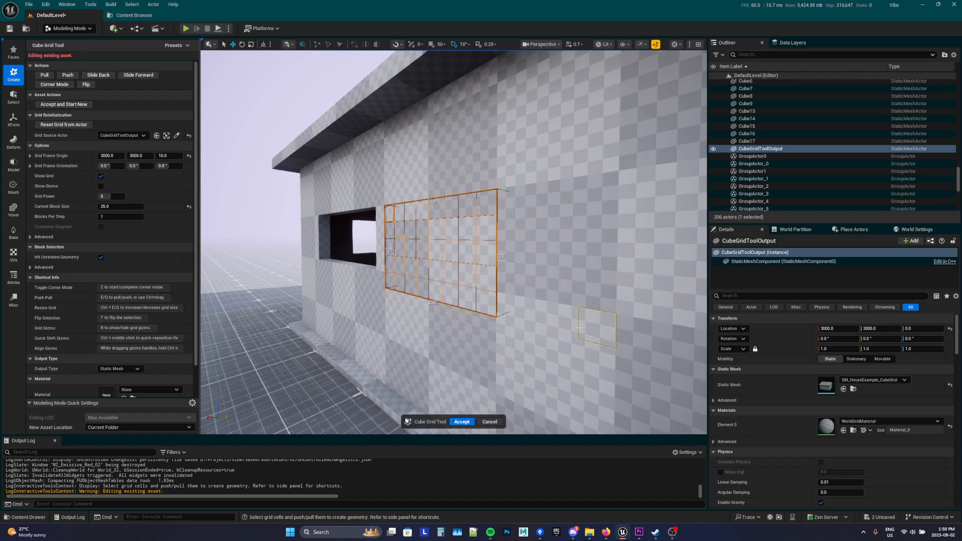
{"action": "key", "text": "q"}
{"action": "key", "text": "e"}
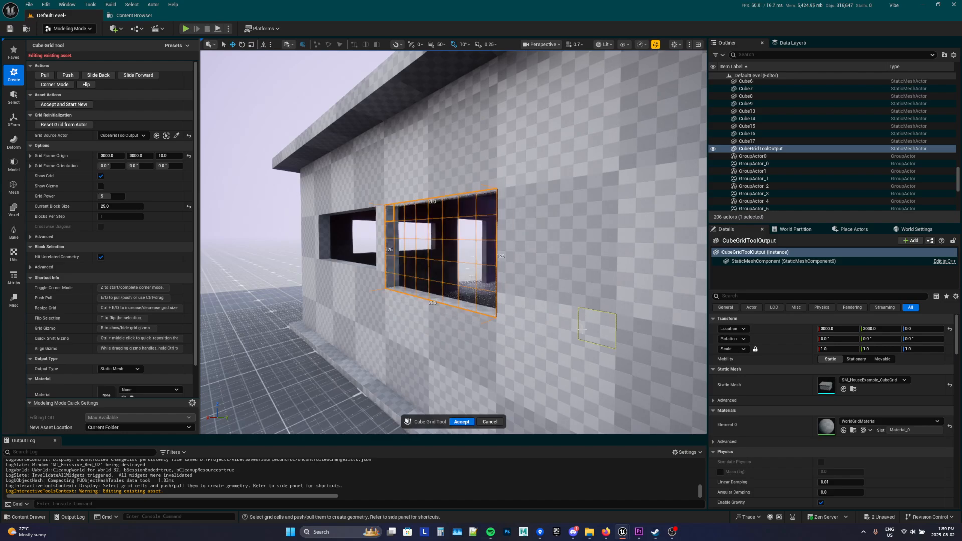
Step: Try flipping the selection at the second side opening and pushing and pulling it through the wall
{"action": "key", "text": "e"}
{"action": "key", "text": "q"}
{"action": "key", "text": "q"}
{"action": "key", "text": "q"}
{"action": "key", "text": "q"}
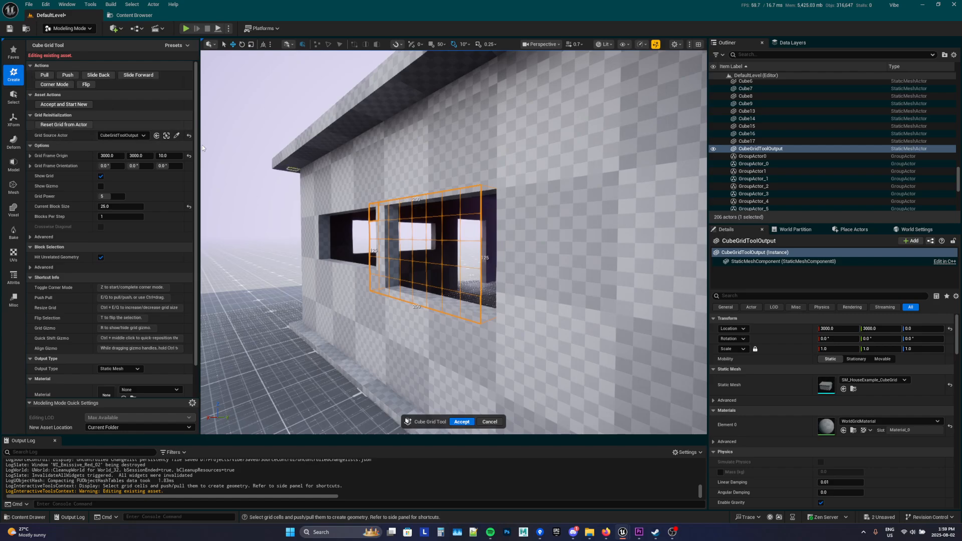
{"action": "key", "text": "e"}
{"action": "key", "text": "q"}
{"action": "key", "text": "q"}
{"action": "right_click_drag", "start_coordinate": [450, 314], "coordinate": [512, 346]}
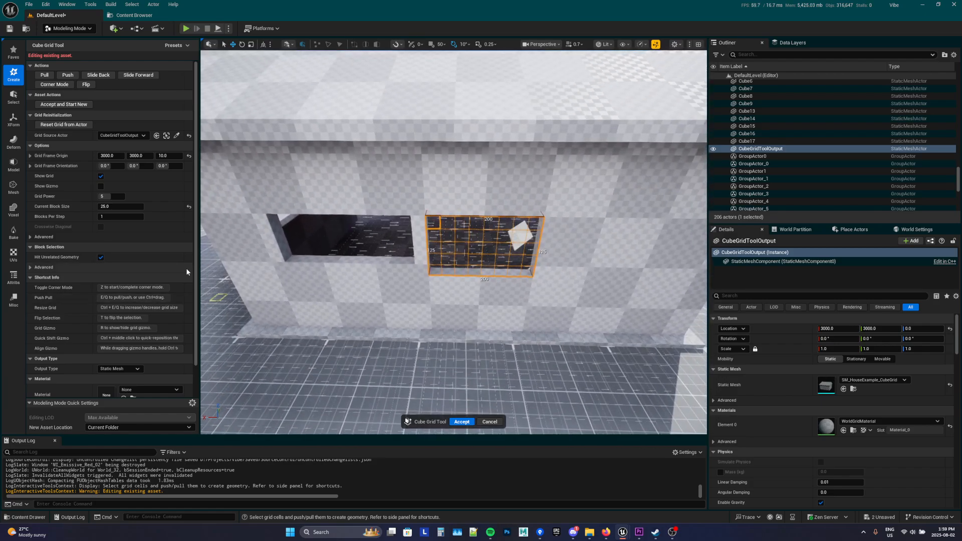
{"action": "key", "text": "q"}
Step: Undo the push, pull and flip changes made for the second side opening
{"action": "key", "text": "ctrl+z"}
{"action": "key", "text": "ctrl+z"}
{"action": "key", "text": "ctrl+z"}
{"action": "key", "text": "ctrl+z"}
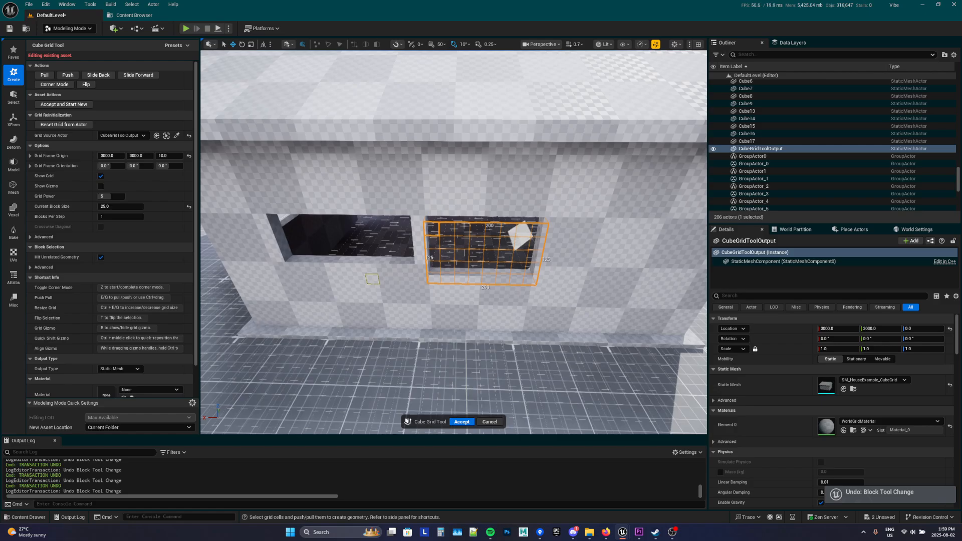
{"action": "right_click_drag", "start_coordinate": [473, 276], "coordinate": [583, 235]}
{"action": "key", "text": "ctrl+z"}
{"action": "key", "text": "ctrl+z"}
{"action": "key", "text": "ctrl+z"}
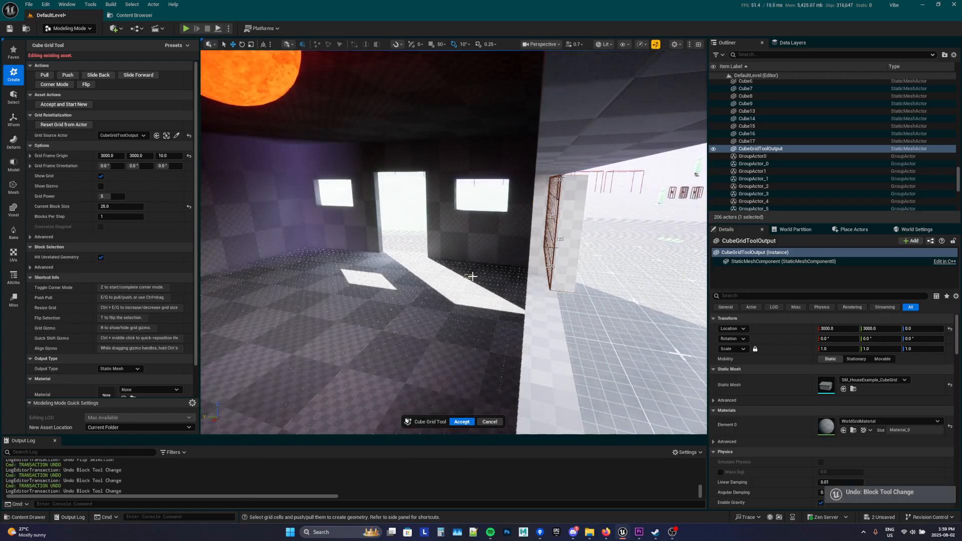
Step: Select a 225 by 125 area of solid side wall next to the existing side window
{"action": "mouse_move", "coordinate": [472, 276]}
{"action": "right_mouse_down"}
{"action": "mouse_move", "coordinate": [391, 288]}
{"action": "mouse_move", "coordinate": [481, 296]}
{"action": "mouse_move", "coordinate": [469, 294]}
{"action": "right_mouse_up"}
{"action": "left_click_drag", "start_coordinate": [451, 239], "coordinate": [605, 333]}
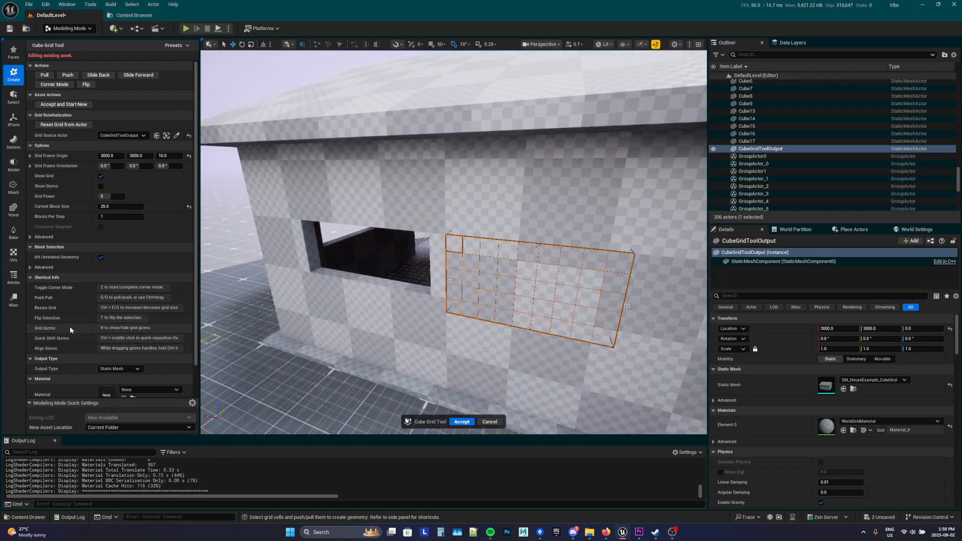
{"action": "mouse_move", "coordinate": [474, 314]}
{"action": "right_mouse_down"}
{"action": "mouse_move", "coordinate": [441, 306]}
{"action": "mouse_move", "coordinate": [469, 302]}
{"action": "right_mouse_up"}
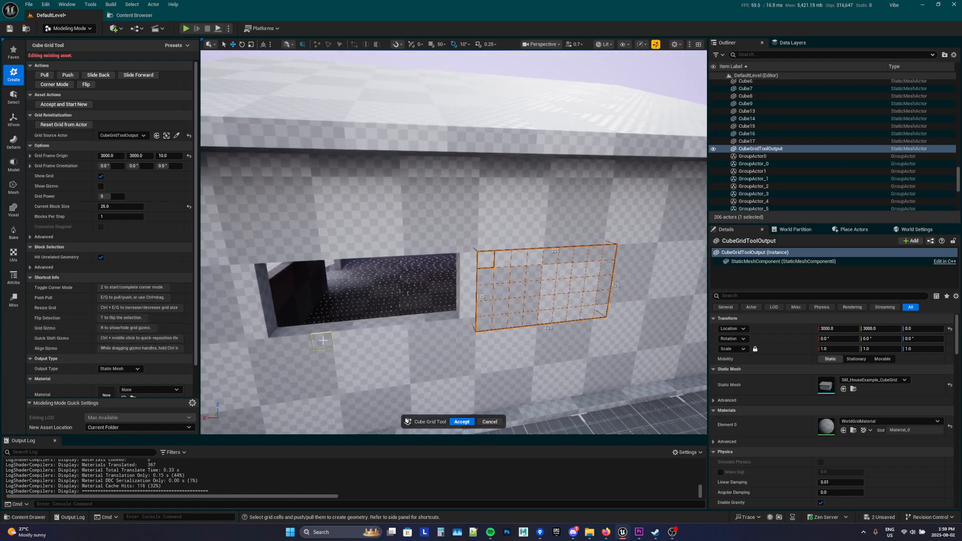
Step: Toggle the grid gizmo's visibility several times, leaving it hidden
{"action": "key", "text": "r"}
{"action": "key", "text": "r"}
{"action": "key", "text": "r"}
{"action": "right_click_drag", "start_coordinate": [333, 338], "coordinate": [397, 302]}
{"action": "key", "text": "r"}
{"action": "key", "text": "r"}
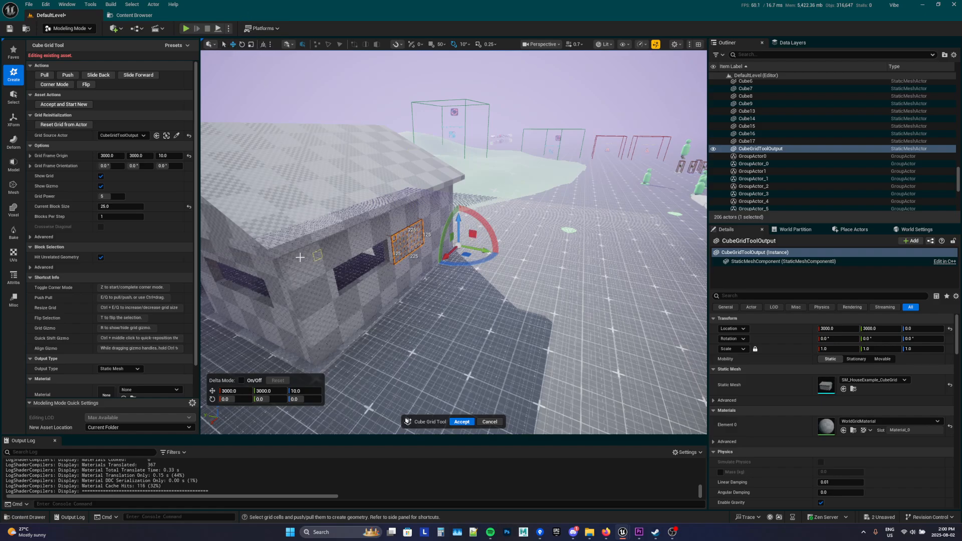
{"action": "right_click_drag", "start_coordinate": [321, 280], "coordinate": [243, 281]}
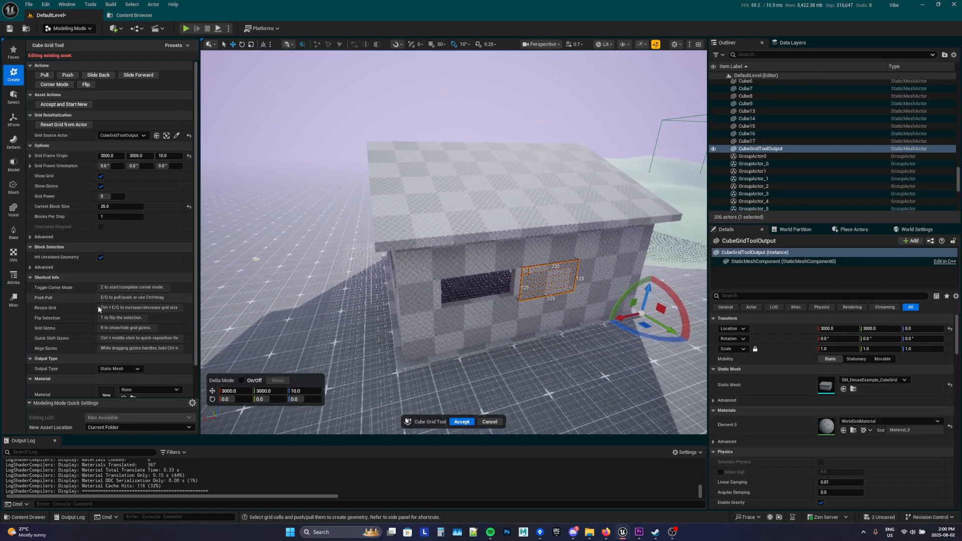
{"action": "left_click", "coordinate": [101, 186]}
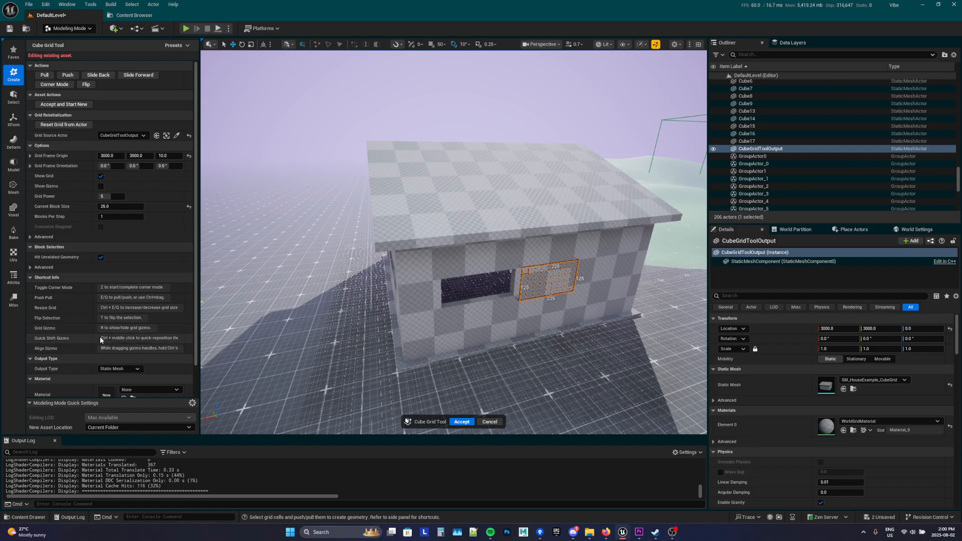
Step: Quickly reposition the grid gizmo to different ground points beside the side wall, ending at grid origin 3500, 2950, 10
{"action": "key", "text": "d"}
{"action": "mouse_move", "coordinate": [354, 343]}
{"action": "right_mouse_down"}
{"action": "mouse_move", "coordinate": [271, 323]}
{"action": "mouse_move", "coordinate": [353, 341]}
{"action": "right_mouse_up"}
{"action": "key", "text": "w"}
{"action": "key", "text": "q"}
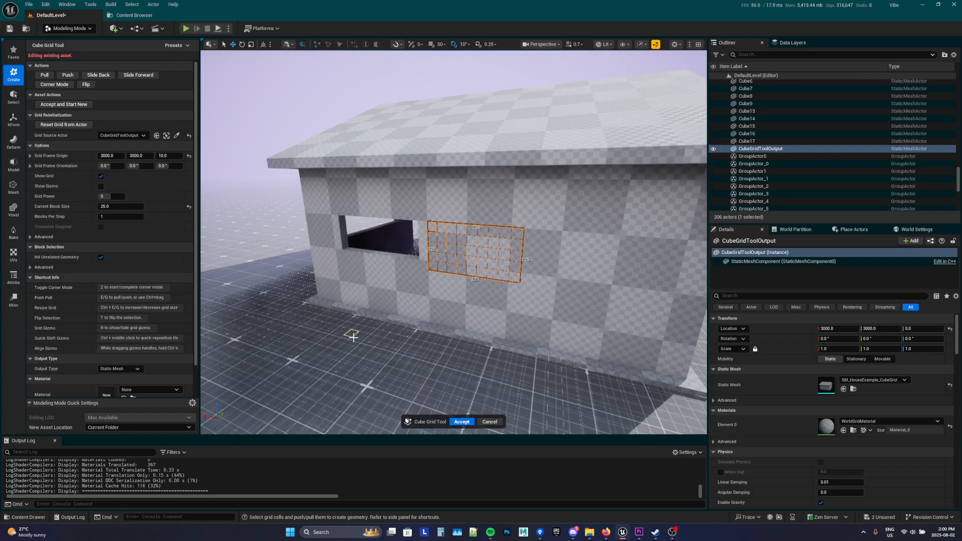
{"action": "middle_click", "coordinate": [485, 315], "text": "ctrl"}
{"action": "middle_click", "coordinate": [410, 326], "text": "ctrl"}
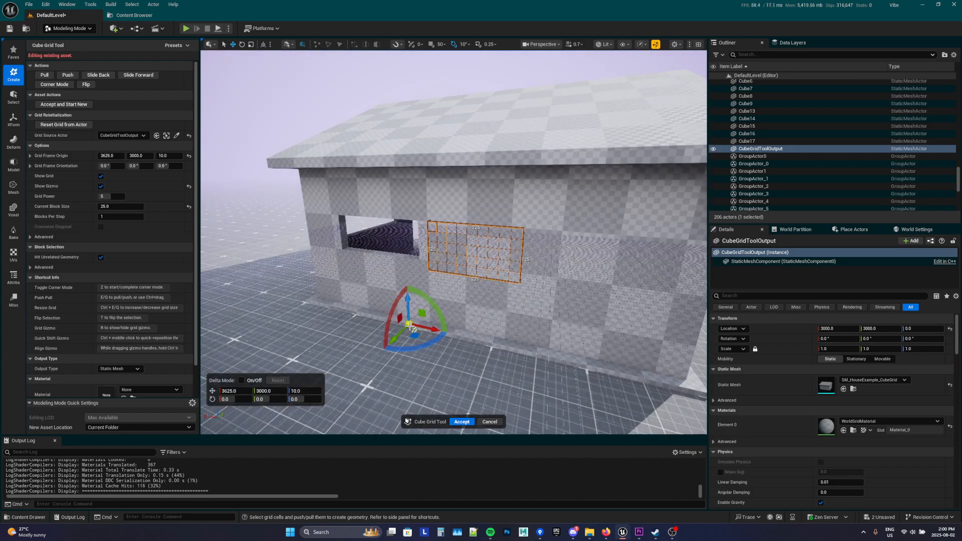
{"action": "middle_click", "coordinate": [280, 337], "text": "ctrl"}
{"action": "middle_click", "coordinate": [468, 343], "text": "ctrl"}
{"action": "middle_click", "coordinate": [370, 352], "text": "ctrl"}
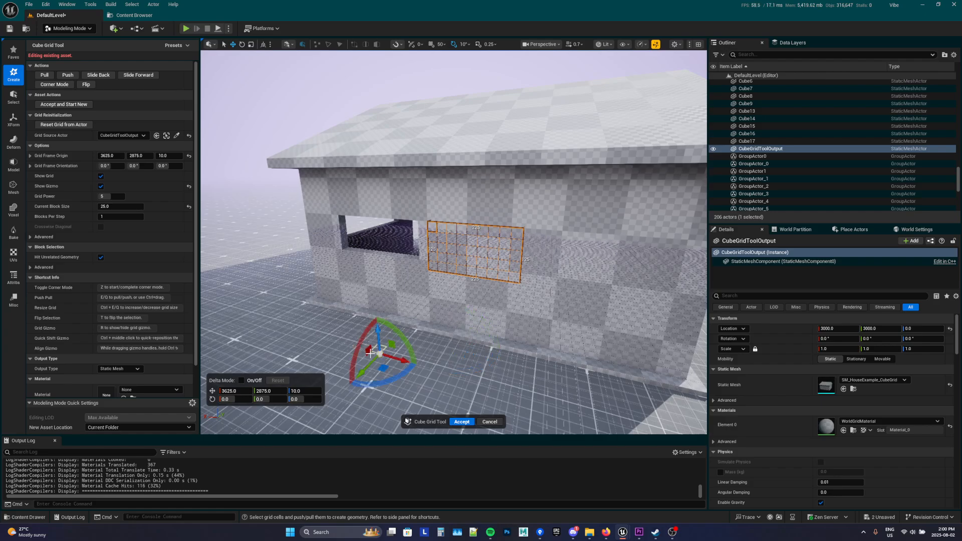
{"action": "middle_click", "coordinate": [288, 339], "text": "ctrl"}
{"action": "middle_click", "coordinate": [445, 346], "text": "ctrl"}
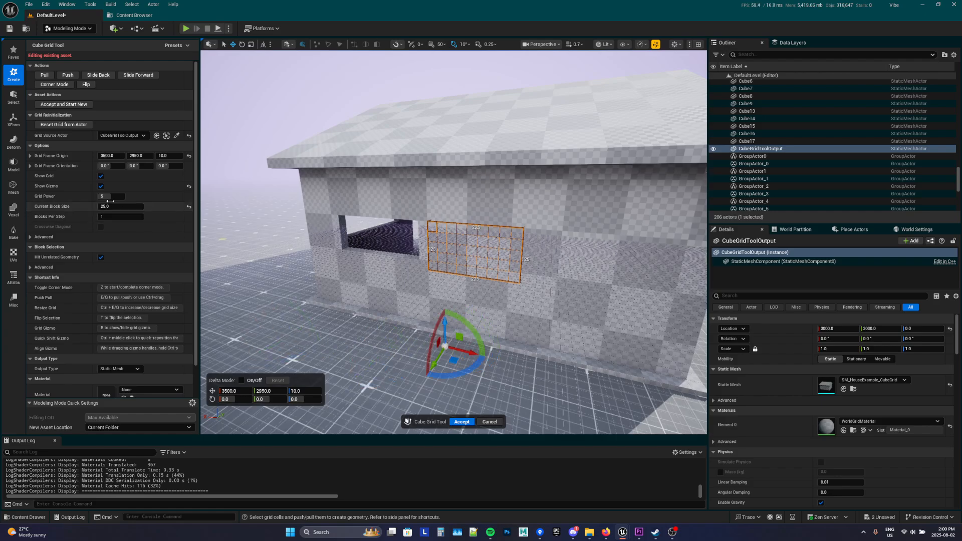
Step: Set the grid frame origin's X and Y values to 3000
{"action": "left_click", "coordinate": [115, 155]}
{"action": "type", "text": "3000"}
{"action": "key", "text": "Return"}
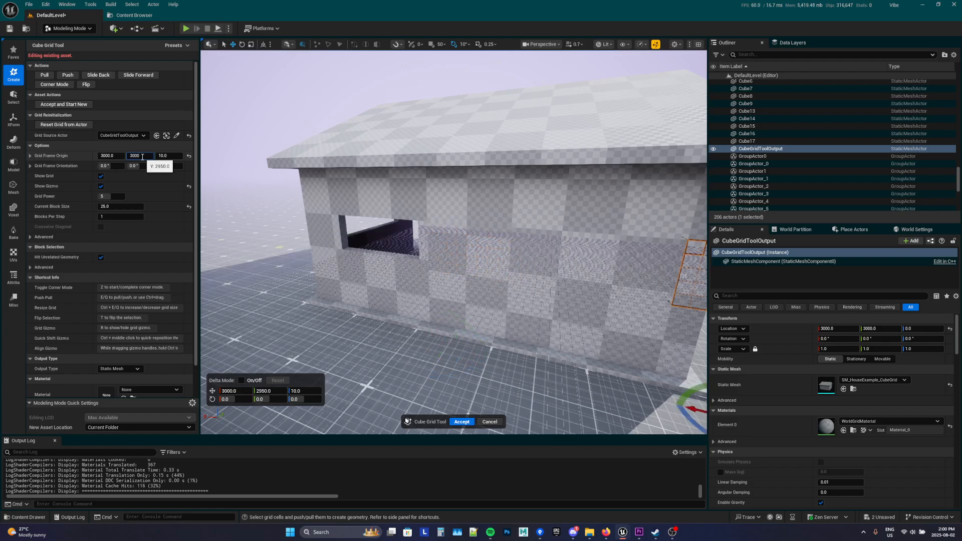
{"action": "left_click", "coordinate": [143, 157]}
{"action": "type", "text": "3000"}
{"action": "key", "text": "Return"}
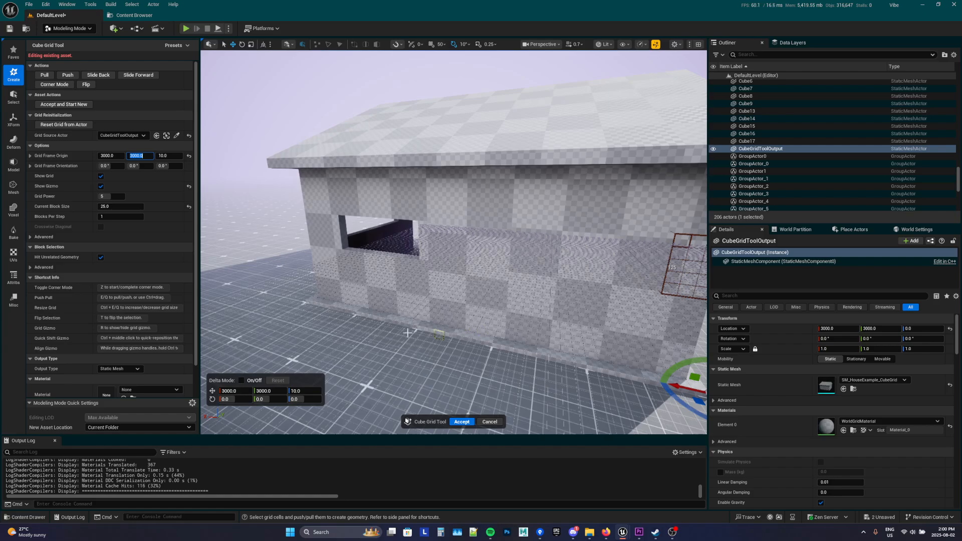
Step: Quickly reposition the grid gizmo to a ground point beyond the house corner, and return the grid origin's X and Y to 3000
{"action": "middle_click", "coordinate": [268, 281], "text": "ctrl"}
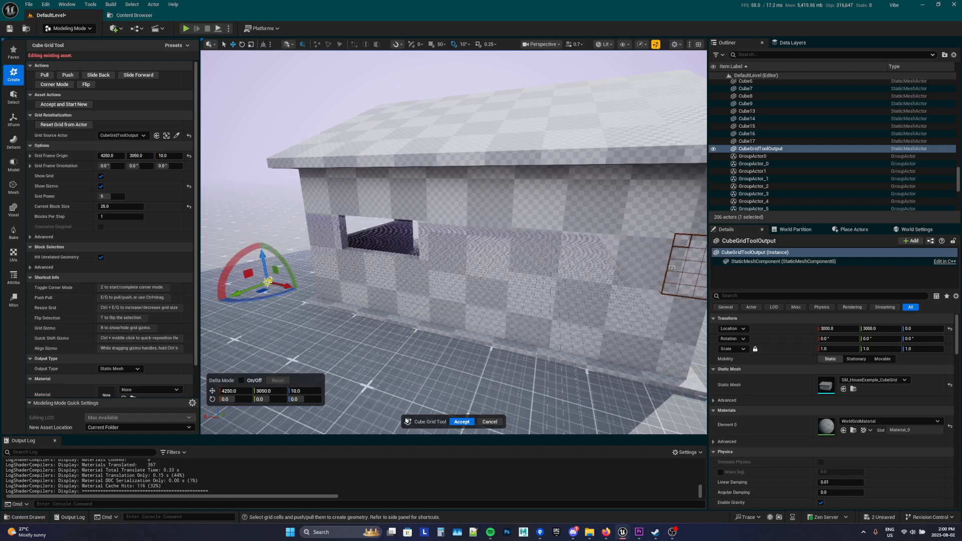
{"action": "left_click", "coordinate": [115, 155]}
{"action": "type", "text": "3000"}
{"action": "key", "text": "Return"}
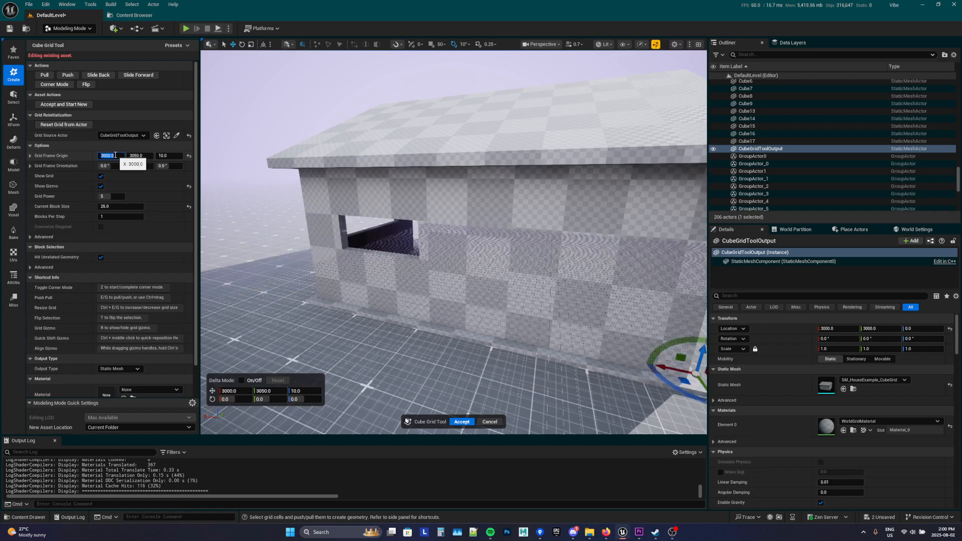
{"action": "left_click", "coordinate": [139, 156]}
{"action": "type", "text": "3000"}
{"action": "key", "text": "Return"}
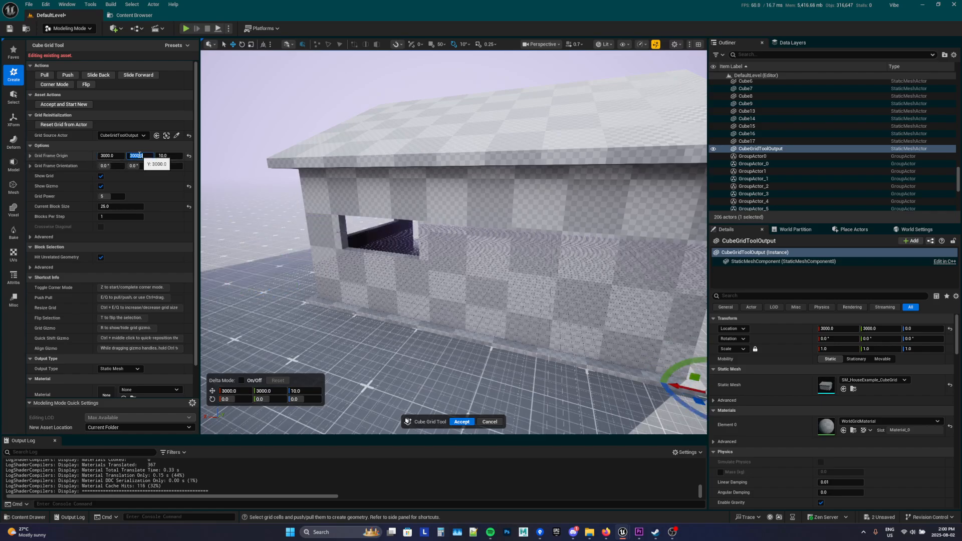
Step: Widen the tool settings to read the full shortcut descriptions, and try the grid gizmo's align option along the X axis
{"action": "left_click_drag", "start_coordinate": [198, 323], "coordinate": [216, 345]}
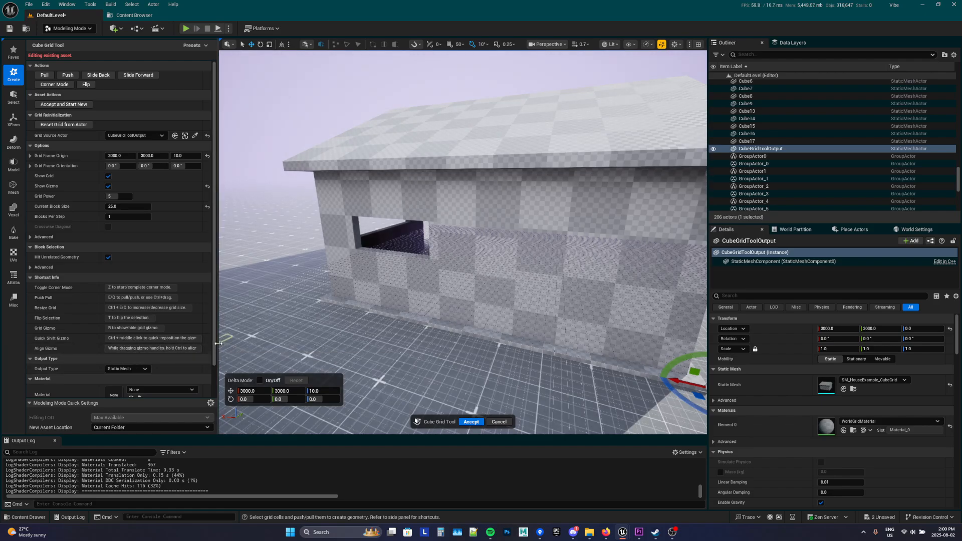
{"action": "left_click_drag", "start_coordinate": [219, 344], "coordinate": [376, 351]}
{"action": "mouse_move", "coordinate": [592, 270]}
{"action": "right_mouse_down"}
{"action": "mouse_move", "coordinate": [626, 286]}
{"action": "mouse_move", "coordinate": [593, 269]}
{"action": "right_mouse_up"}
{"action": "key", "text": "s"}
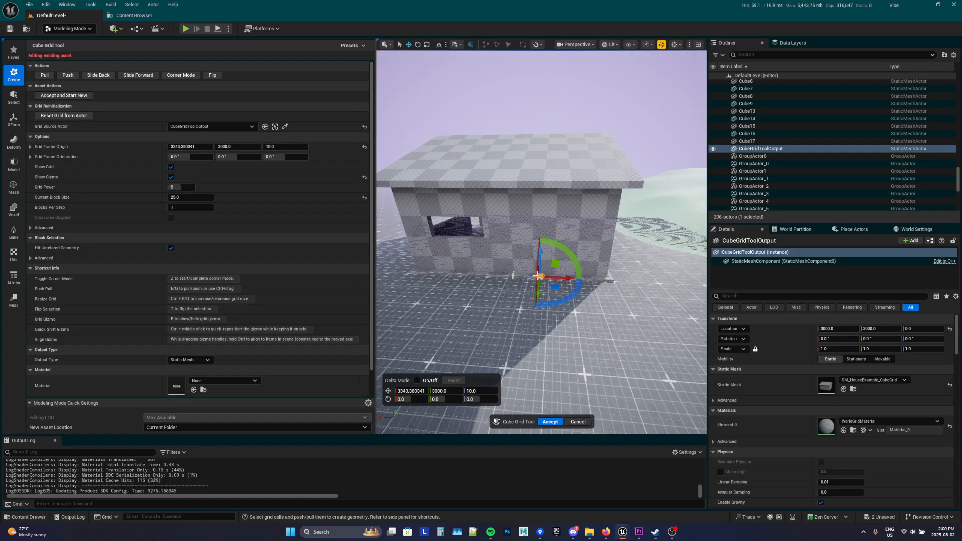
{"action": "left_click_drag", "start_coordinate": [586, 277], "coordinate": [580, 278]}
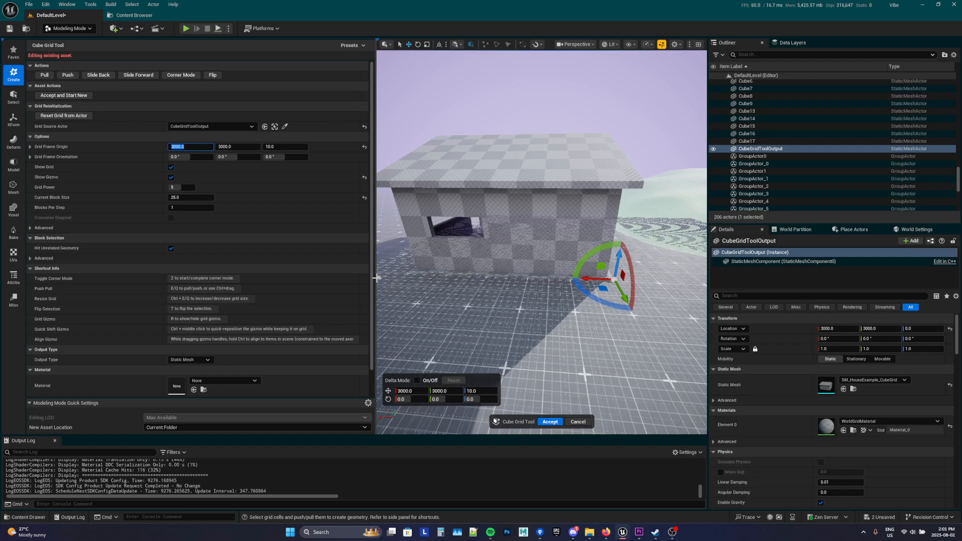
{"action": "left_click_drag", "start_coordinate": [376, 278], "coordinate": [212, 289]}
Step: Turn off the wireframe display for the CubeGrid house mesh
{"action": "right_click_drag", "start_coordinate": [356, 295], "coordinate": [215, 269]}
{"action": "right_click_drag", "start_coordinate": [321, 273], "coordinate": [298, 300]}
{"action": "scroll", "coordinate": [314, 291], "scroll_direction": "up", "scroll_amount": 1}
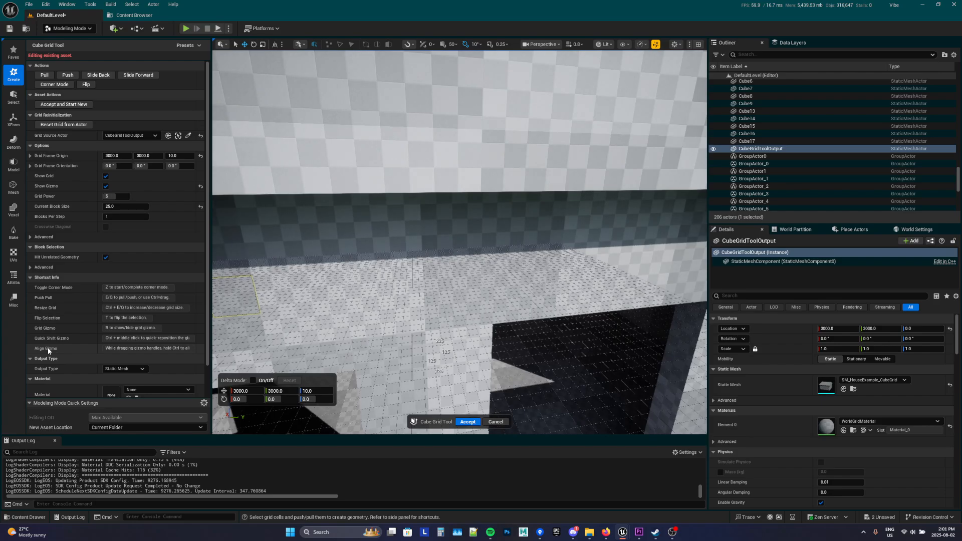
{"action": "scroll", "coordinate": [58, 295], "scroll_direction": "down", "scroll_amount": 3}
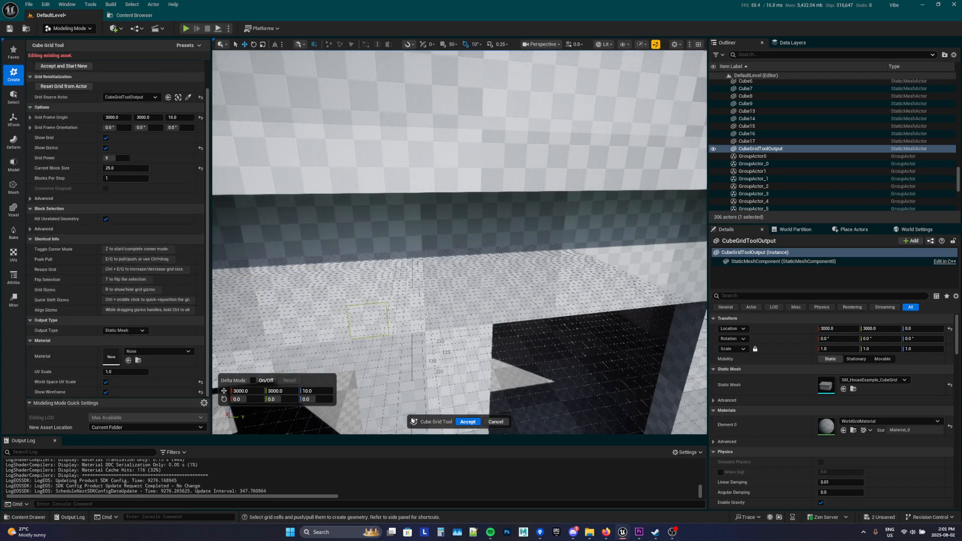
{"action": "key", "text": "s"}
{"action": "right_click_drag", "start_coordinate": [484, 275], "coordinate": [485, 275]}
{"action": "key", "text": "s"}
{"action": "left_click", "coordinate": [106, 393]}
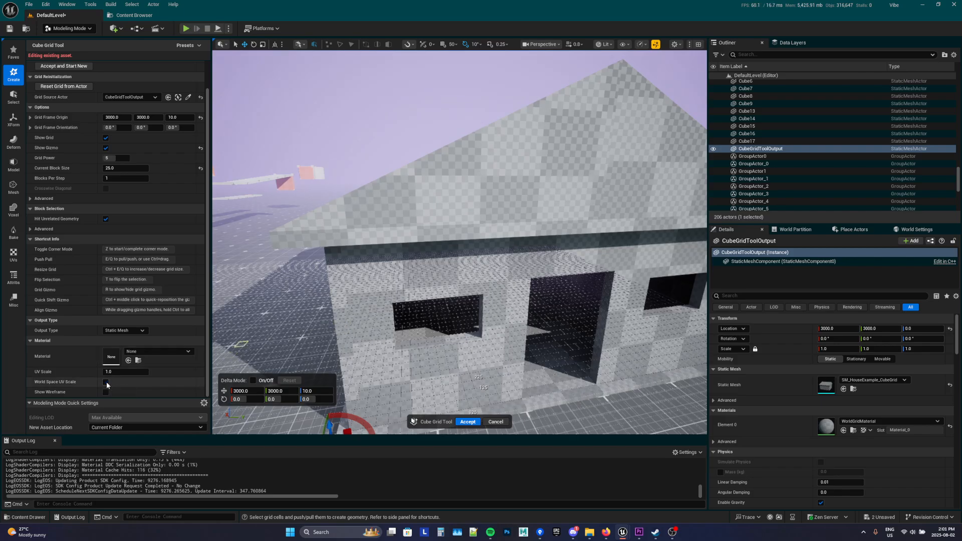
Step: Examine the house's checkered walls and roof from the outside without the wireframe
{"action": "key", "text": "s"}
{"action": "right_click_drag", "start_coordinate": [370, 325], "coordinate": [300, 336]}
{"action": "key", "text": "d"}
{"action": "key", "text": "w"}
{"action": "key", "text": "s"}
{"action": "key", "text": "w"}
{"action": "key", "text": "d"}
{"action": "key", "text": "s"}
{"action": "key", "text": "w"}
{"action": "key", "text": "s"}
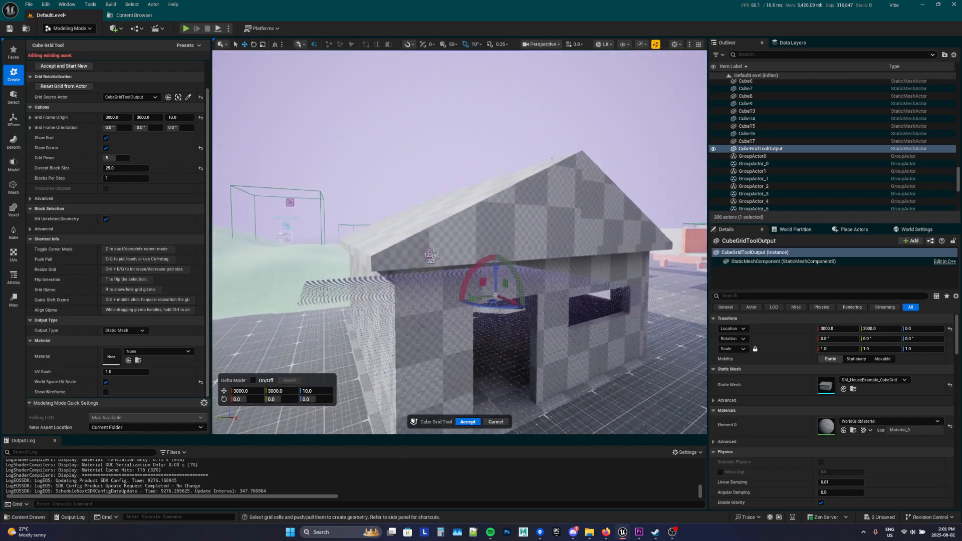
Step: Assign the M_Brick_Clay_Old material to the house's Element 0 slot and accept the CubeGrid edit
{"action": "left_click", "coordinate": [867, 422]}
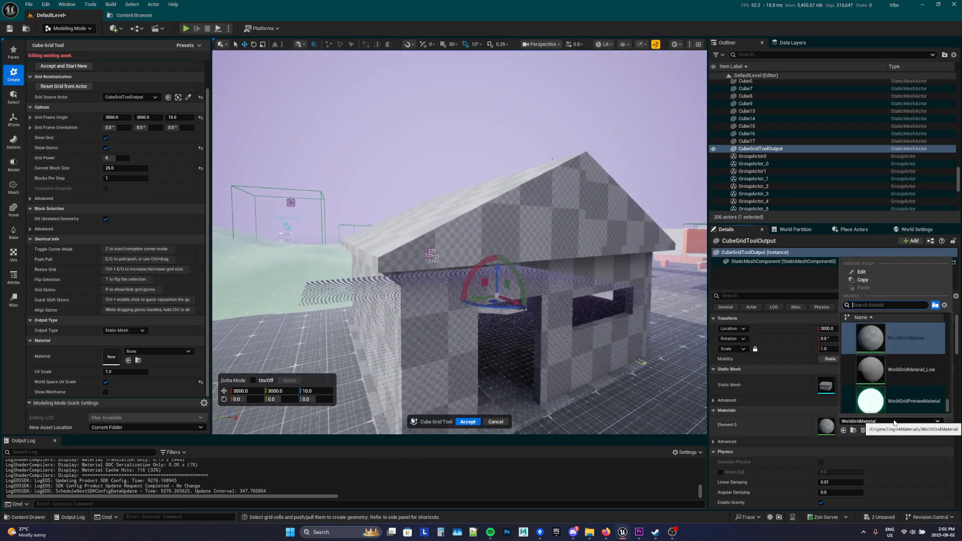
{"action": "type", "text": "brick"}
{"action": "left_click", "coordinate": [913, 343]}
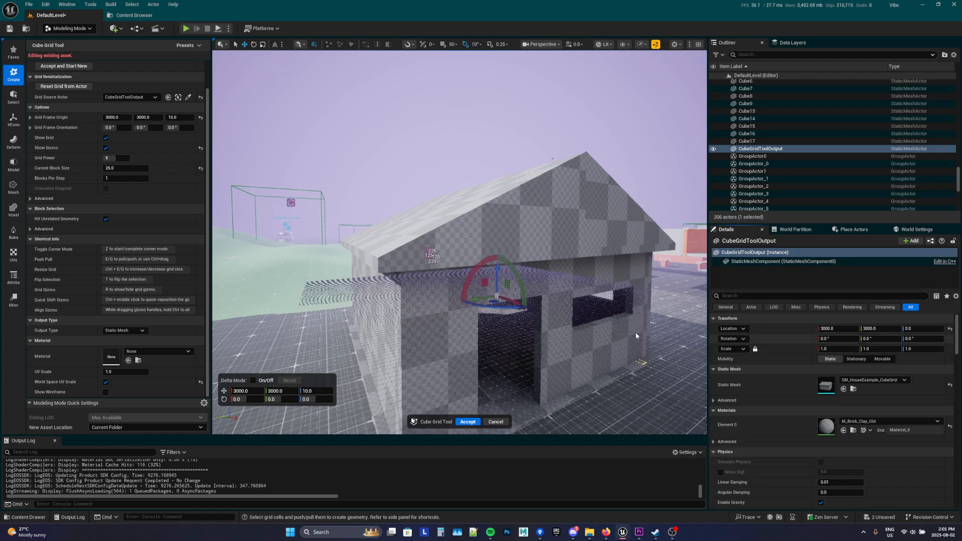
{"action": "left_click", "coordinate": [467, 422]}
Step: Examine the brick material on the finished house from several angles
{"action": "key", "text": "a"}
{"action": "right_click_drag", "start_coordinate": [466, 301], "coordinate": [571, 301]}
{"action": "scroll", "coordinate": [466, 301], "scroll_direction": "up", "scroll_amount": 1}
{"action": "key", "text": "a"}
{"action": "right_click_drag", "start_coordinate": [466, 300], "coordinate": [459, 271]}
{"action": "scroll", "coordinate": [466, 301], "scroll_direction": "down", "scroll_amount": 2}
{"action": "key", "text": "e"}
{"action": "key", "text": "s"}
{"action": "key", "text": "a"}
{"action": "key", "text": "d"}
{"action": "key", "text": "w"}
{"action": "key", "text": "s"}
Step: Switch the editor from Modeling mode to Selection mode
{"action": "left_click", "coordinate": [84, 29]}
{"action": "left_click", "coordinate": [75, 43]}
{"action": "right_click_drag", "start_coordinate": [226, 94], "coordinate": [288, 124]}
{"action": "key", "text": "s"}
{"action": "scroll", "coordinate": [294, 117], "scroll_direction": "up", "scroll_amount": 3}
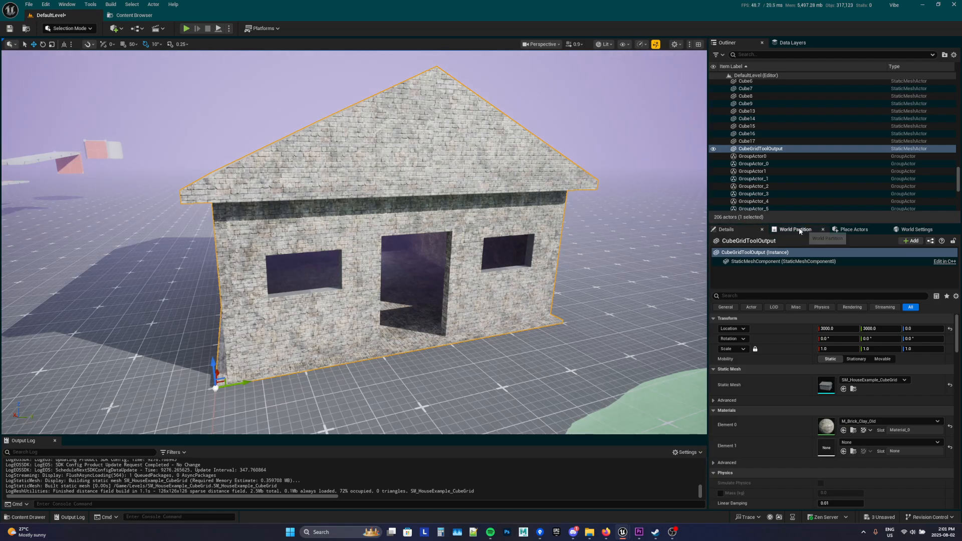
Step: Place a basic cylinder and a sphere on the ground in front of the house, and delete both shapes
{"action": "left_click", "coordinate": [852, 230]}
{"action": "left_click_drag", "start_coordinate": [846, 268], "coordinate": [416, 381]}
{"action": "left_click_drag", "start_coordinate": [802, 265], "coordinate": [521, 374]}
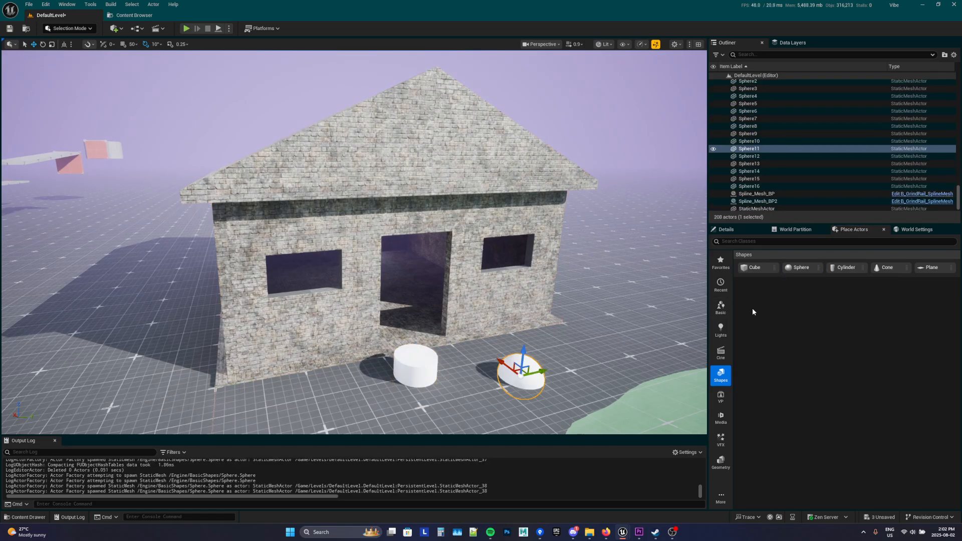
{"action": "key", "text": "Delete"}
{"action": "left_click", "coordinate": [408, 371]}
{"action": "key", "text": "Delete"}
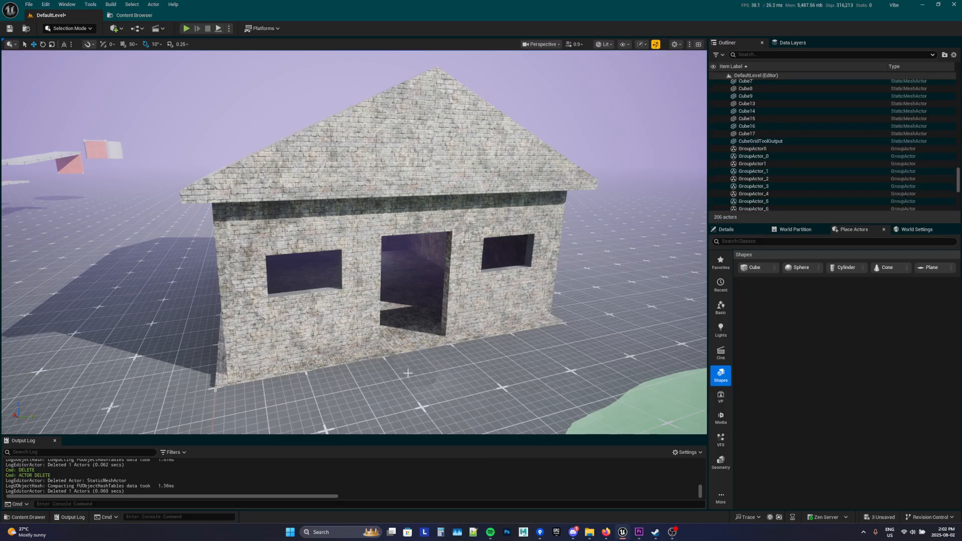
Step: Select the brick house mesh and examine its front facade and roof
{"action": "left_click", "coordinate": [407, 345]}
{"action": "key", "text": "w"}
{"action": "mouse_move", "coordinate": [407, 344]}
{"action": "right_mouse_down"}
{"action": "mouse_move", "coordinate": [371, 346]}
{"action": "mouse_move", "coordinate": [351, 386]}
{"action": "mouse_move", "coordinate": [311, 391]}
{"action": "mouse_move", "coordinate": [413, 316]}
{"action": "mouse_move", "coordinate": [408, 327]}
{"action": "right_mouse_up"}
{"action": "scroll", "coordinate": [361, 366], "scroll_direction": "down", "scroll_amount": 3}
{"action": "key", "text": "s"}
{"action": "scroll", "coordinate": [406, 321], "scroll_direction": "up", "scroll_amount": 3}
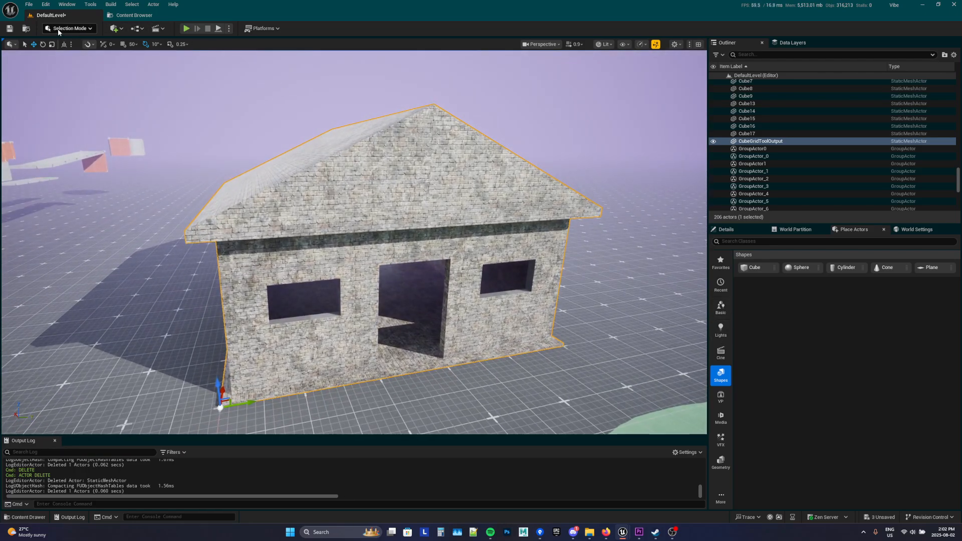
Step: Preview the Create Stairs tool's linear stairs beside the house in Modeling mode, and return to Selection mode without placing them
{"action": "left_click", "coordinate": [69, 28]}
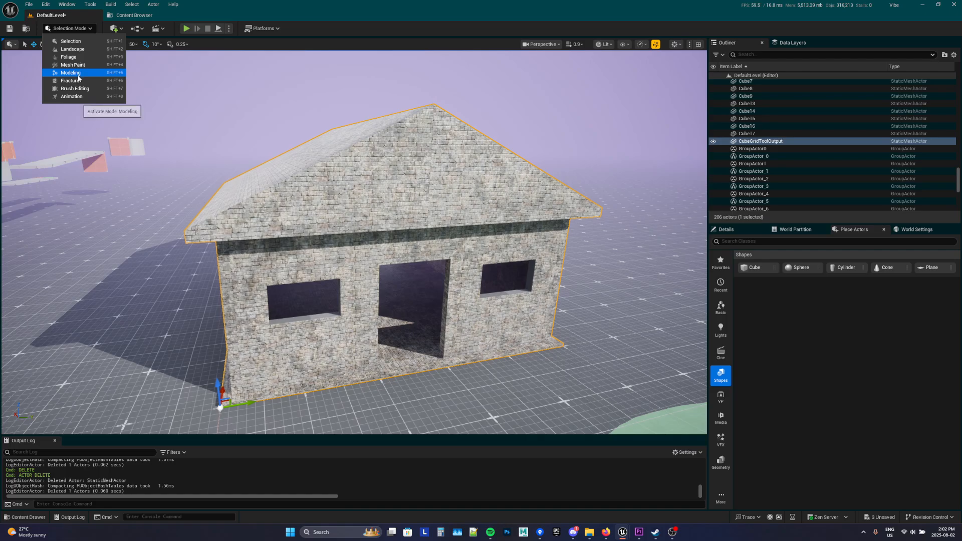
{"action": "left_click", "coordinate": [77, 75]}
{"action": "left_click", "coordinate": [137, 97]}
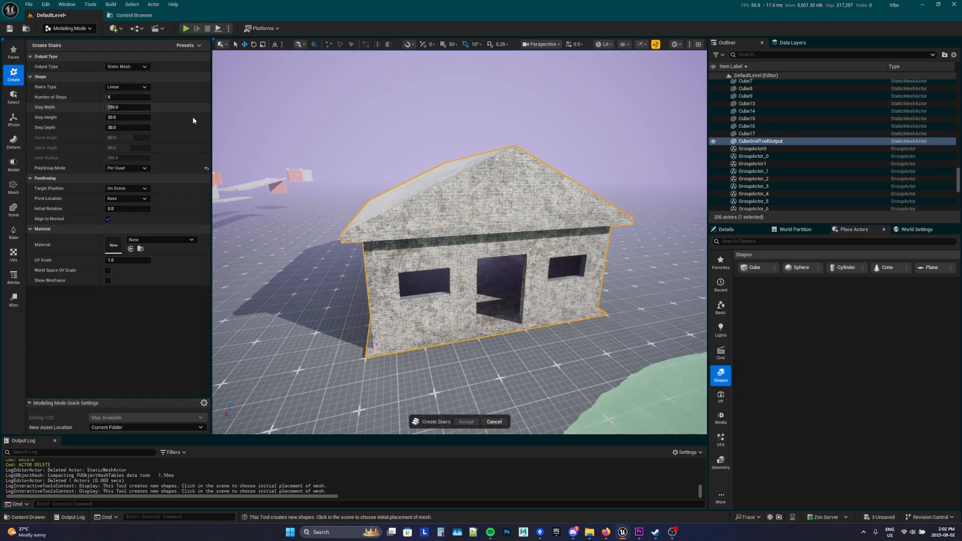
{"action": "right_click_drag", "start_coordinate": [387, 216], "coordinate": [426, 261]}
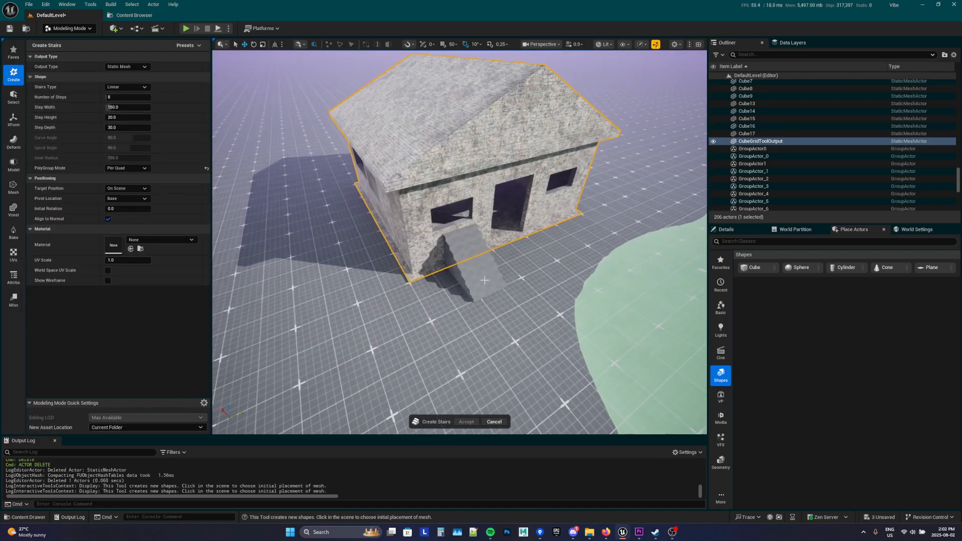
{"action": "mouse_move", "coordinate": [355, 301]}
{"action": "right_mouse_down"}
{"action": "mouse_move", "coordinate": [308, 275]}
{"action": "mouse_move", "coordinate": [399, 300]}
{"action": "mouse_move", "coordinate": [381, 288]}
{"action": "mouse_move", "coordinate": [352, 297]}
{"action": "right_mouse_up"}
{"action": "right_click_drag", "start_coordinate": [452, 267], "coordinate": [350, 225]}
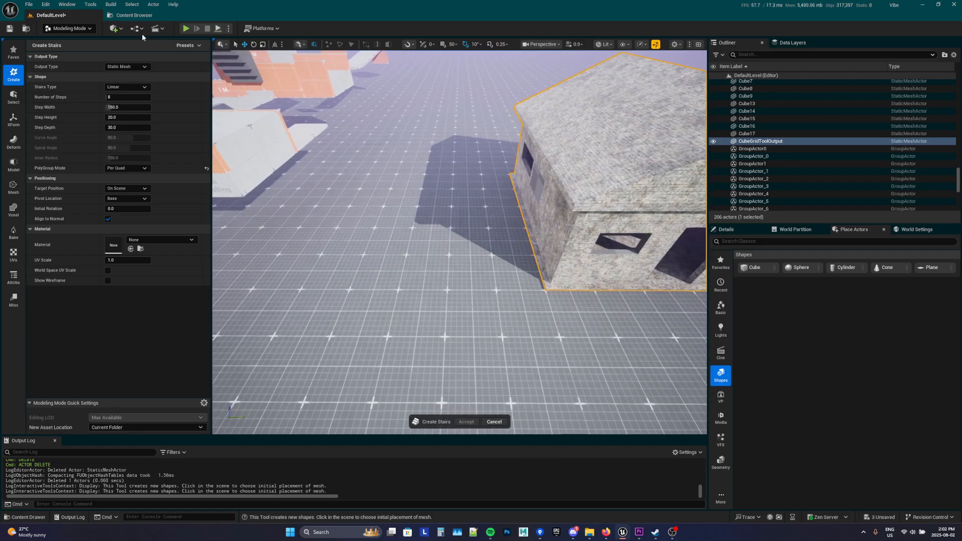
{"action": "left_click", "coordinate": [70, 28]}
{"action": "left_click", "coordinate": [65, 41]}
{"action": "right_click_drag", "start_coordinate": [301, 161], "coordinate": [357, 145]}
{"action": "scroll", "coordinate": [321, 123], "scroll_direction": "down", "scroll_amount": 2}
{"action": "scroll", "coordinate": [307, 114], "scroll_direction": "up", "scroll_amount": 2}
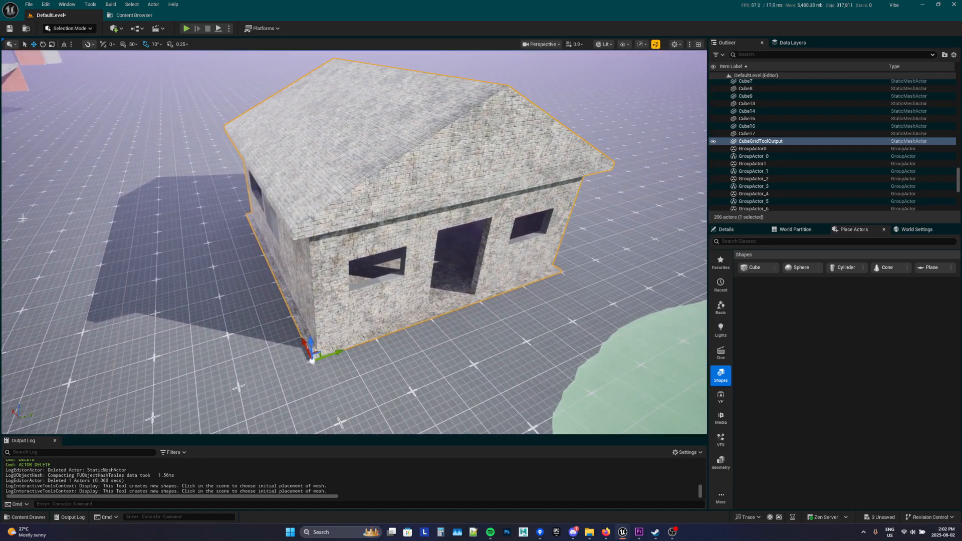